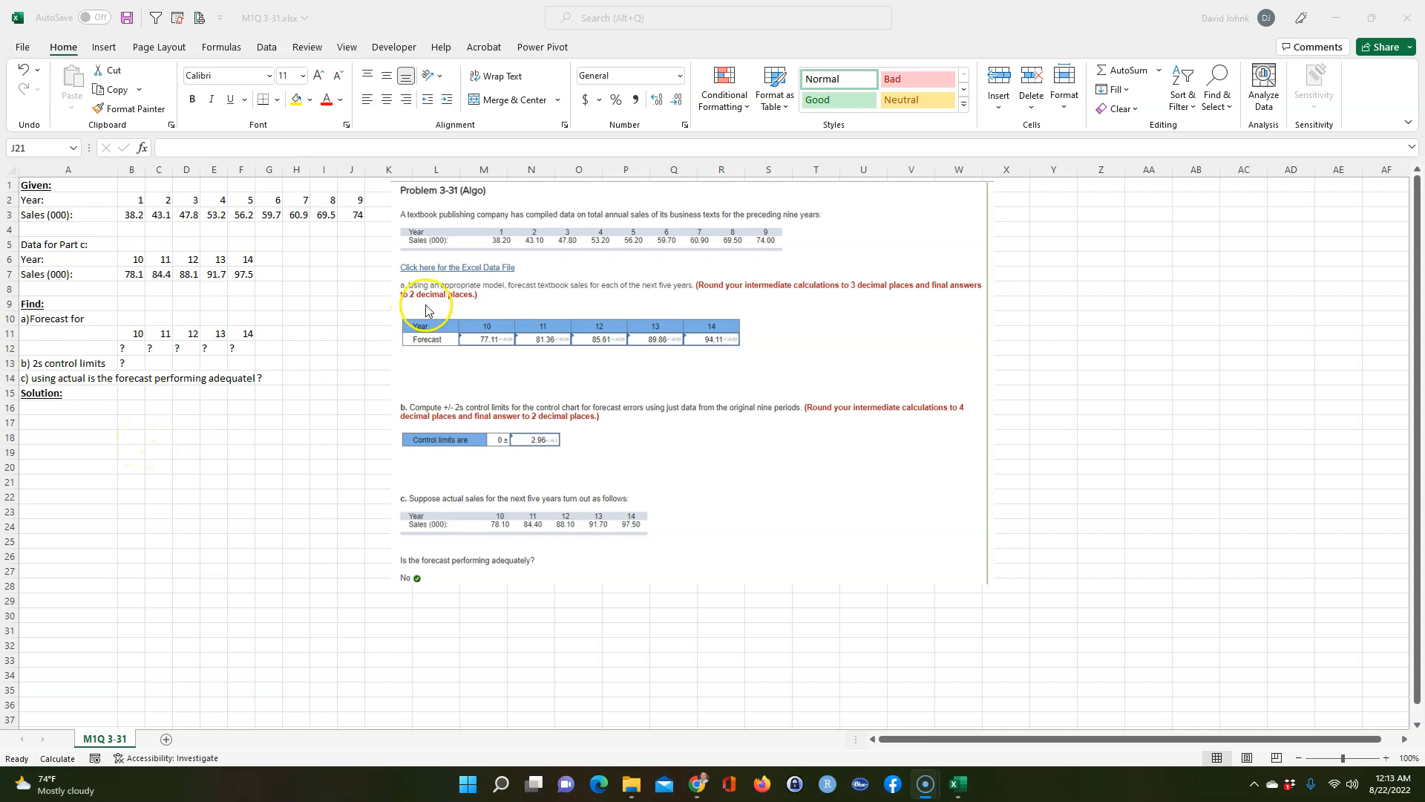
{"action": "left_click", "coordinate": [248, 450]}
{"action": "left_click_drag", "start_coordinate": [132, 199], "coordinate": [360, 214]}
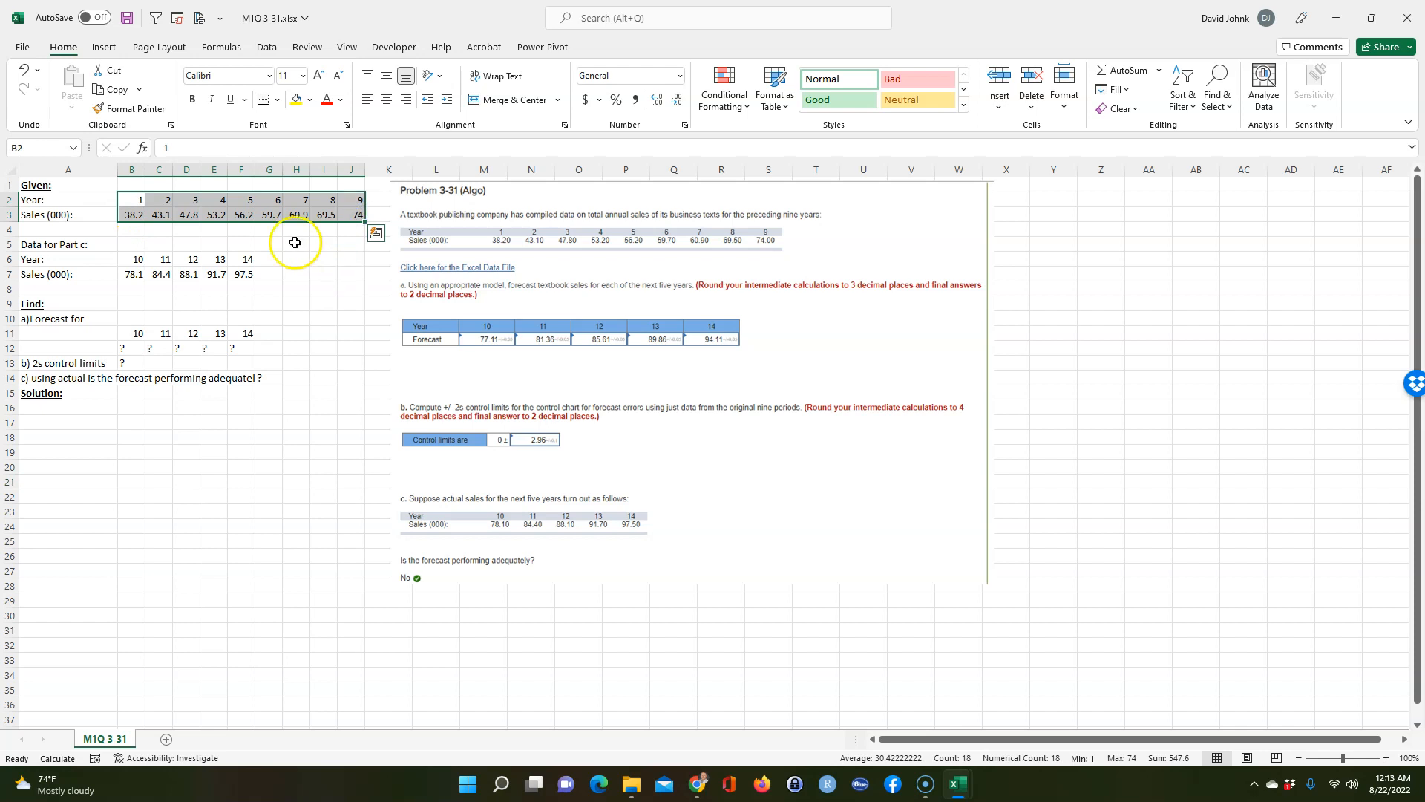
{"action": "left_click", "coordinate": [106, 49]}
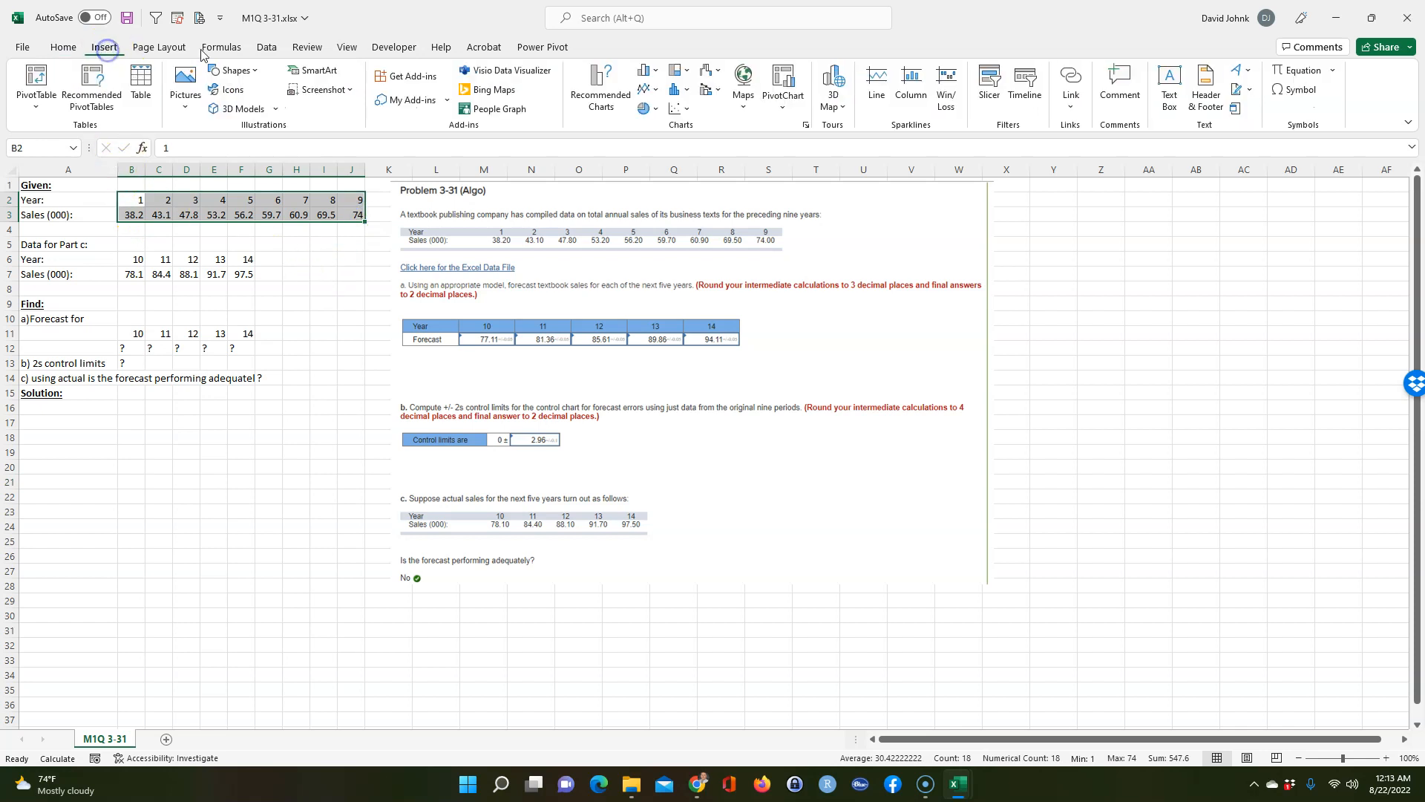
{"action": "left_click", "coordinate": [678, 109]}
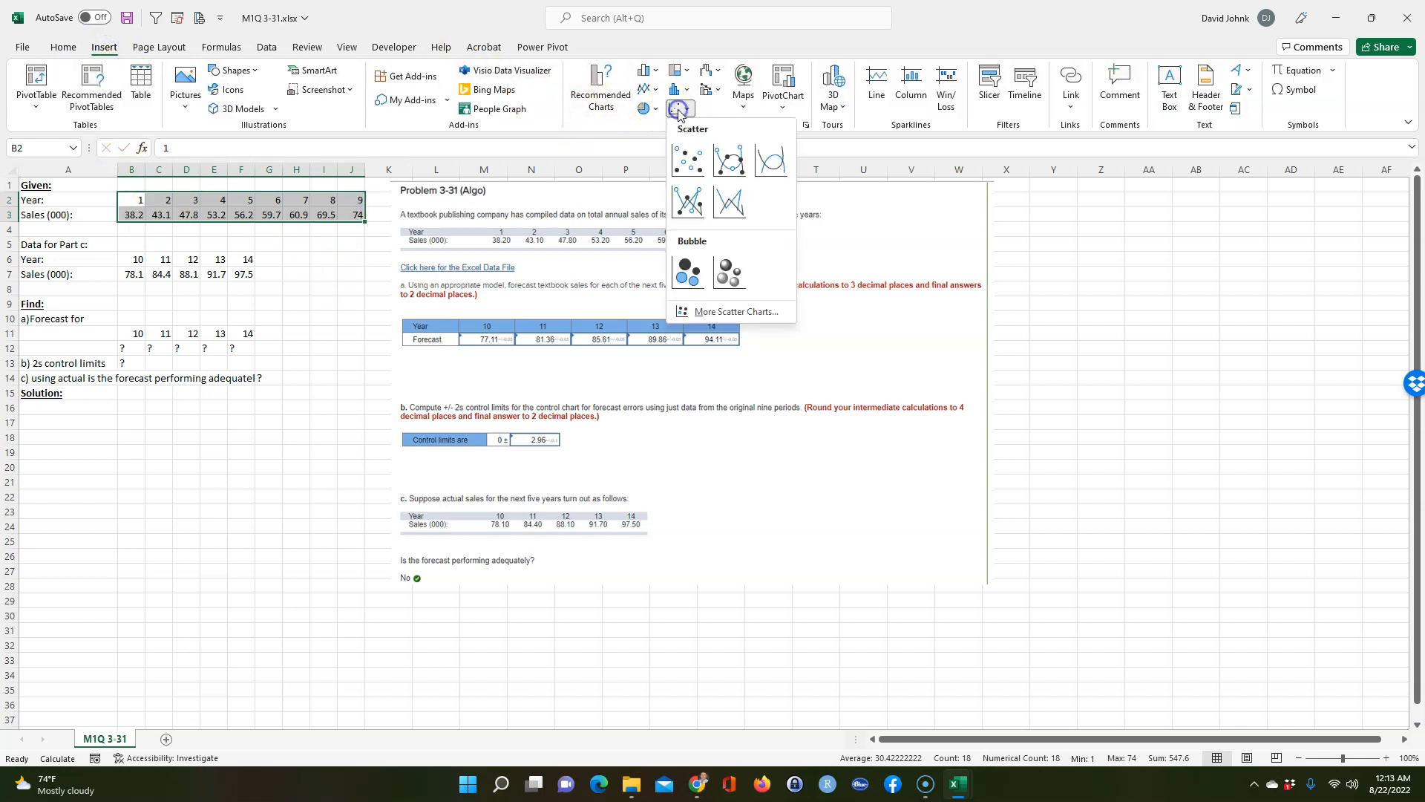
{"action": "left_click", "coordinate": [687, 160]}
{"action": "left_click_drag", "start_coordinate": [652, 359], "coordinate": [257, 457]}
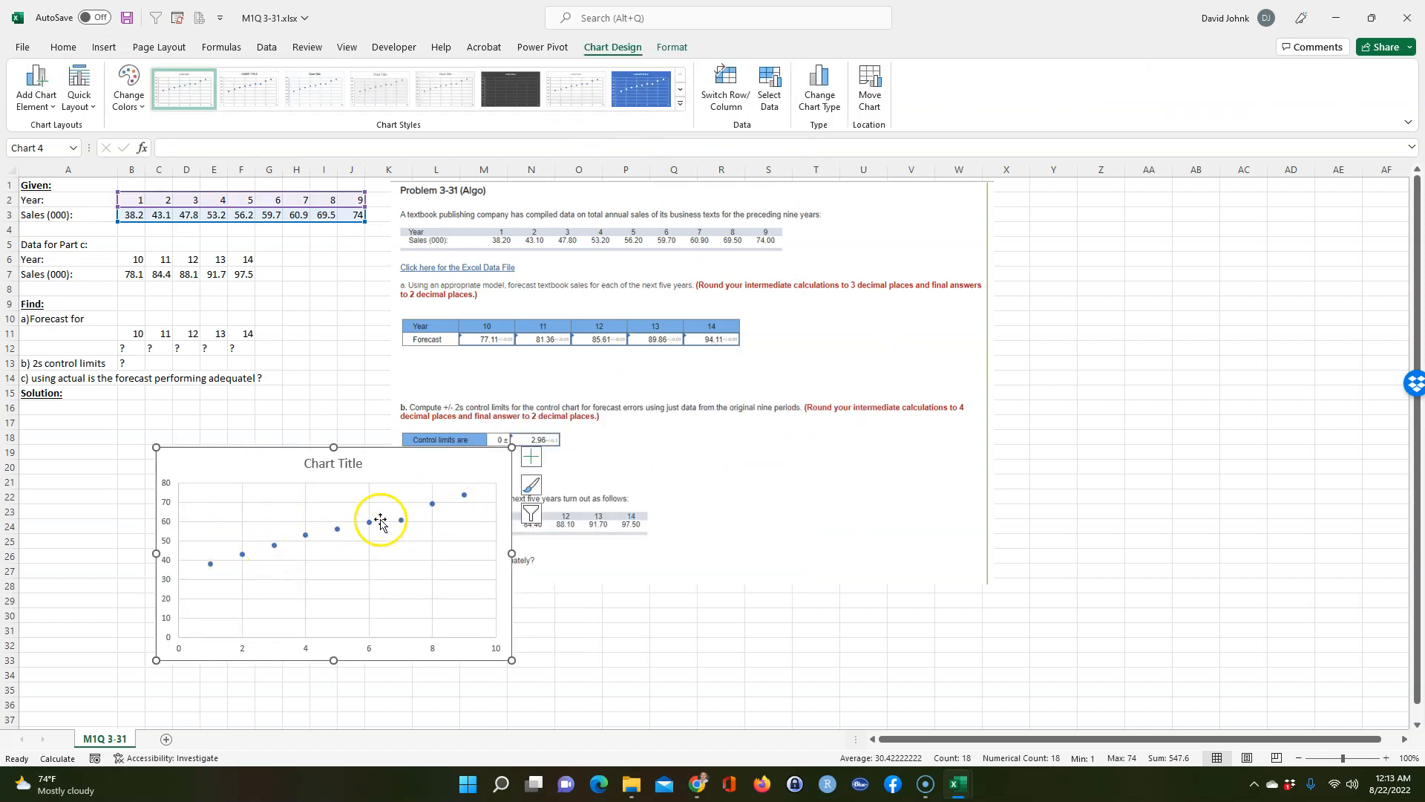
{"action": "left_click", "coordinate": [305, 534]}
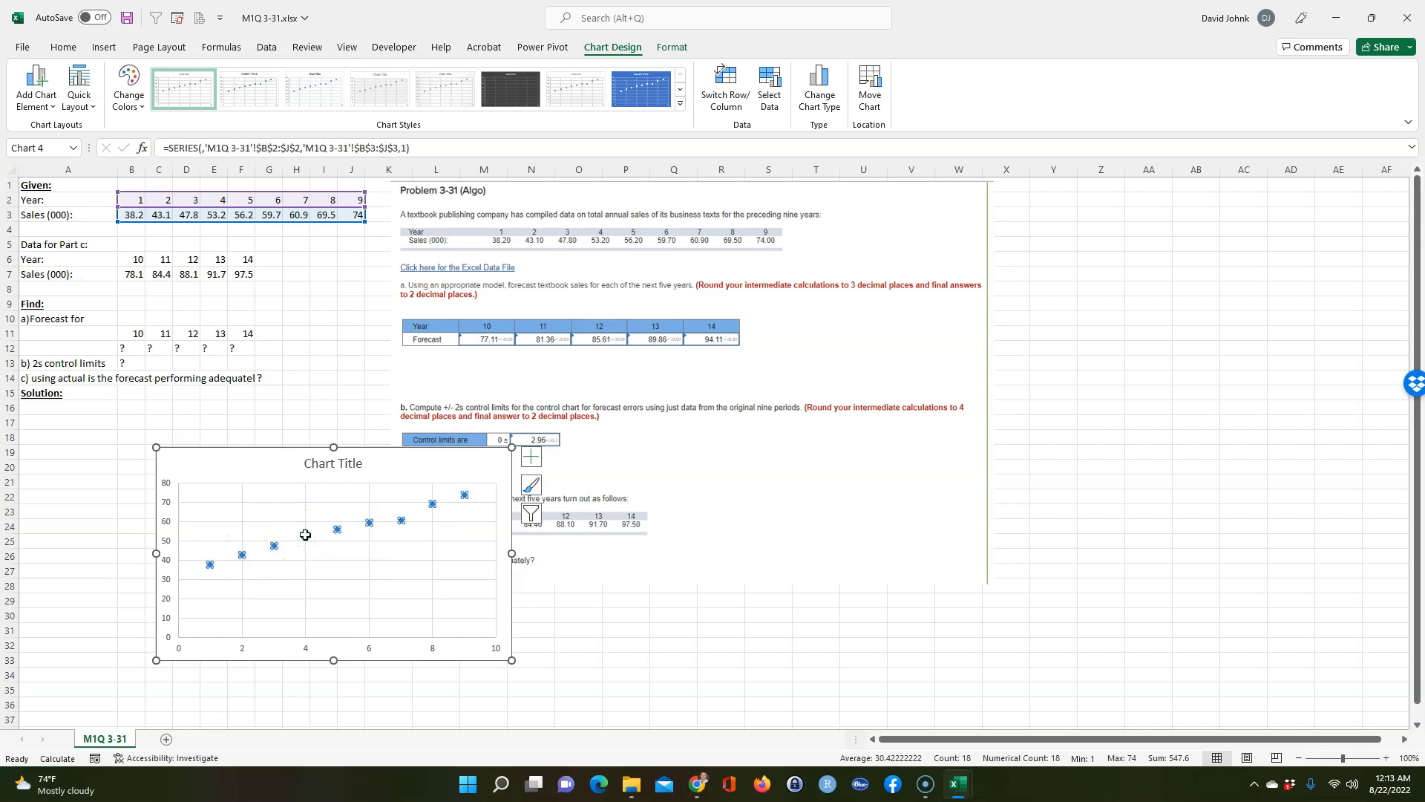
{"action": "right_click", "coordinate": [305, 534]}
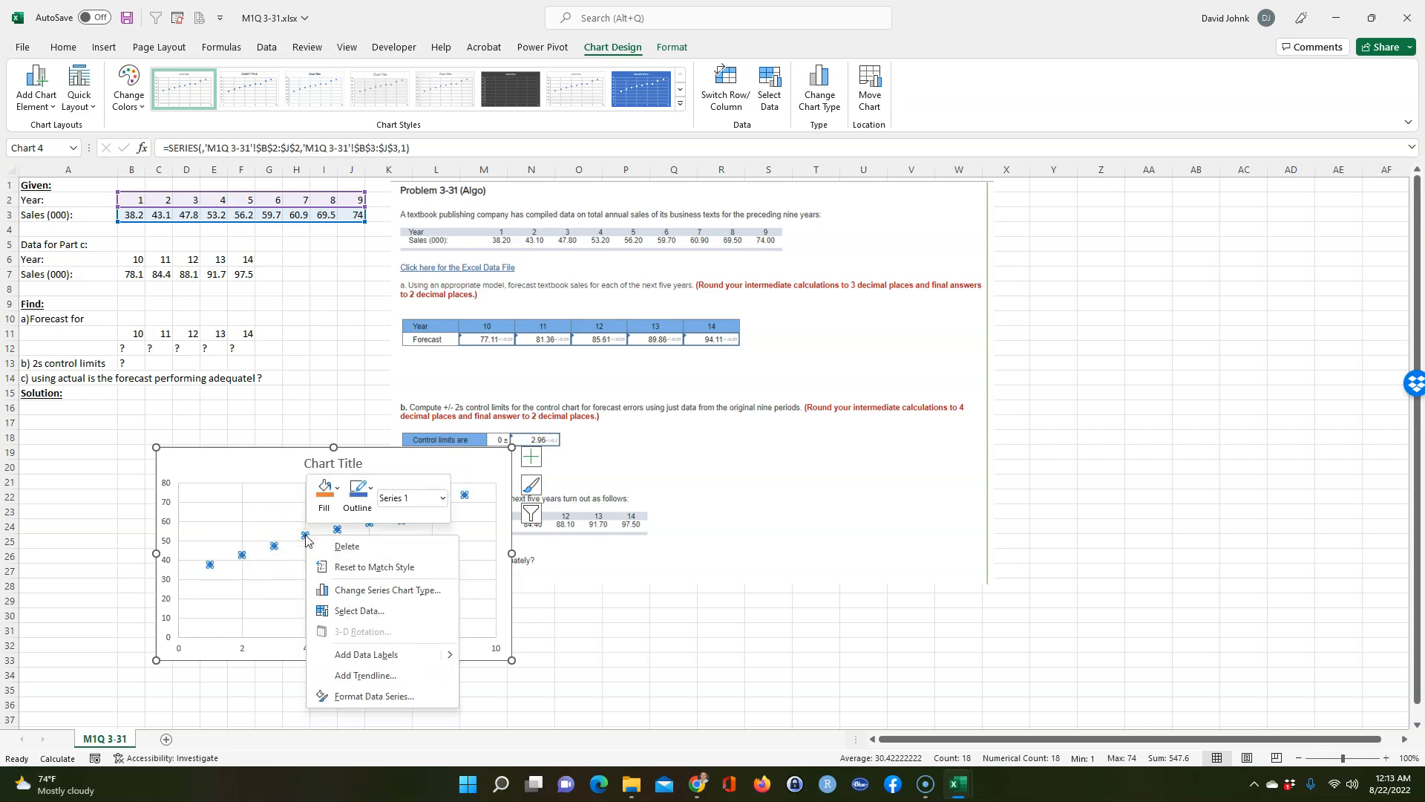
{"action": "left_click", "coordinate": [238, 515]}
{"action": "left_click", "coordinate": [238, 465]}
{"action": "key", "text": "Delete"}
Insert a scatter chart of the labelled year and sales data in A2:J3, placed below the given data and widened
{"action": "left_click_drag", "start_coordinate": [89, 201], "coordinate": [361, 216]}
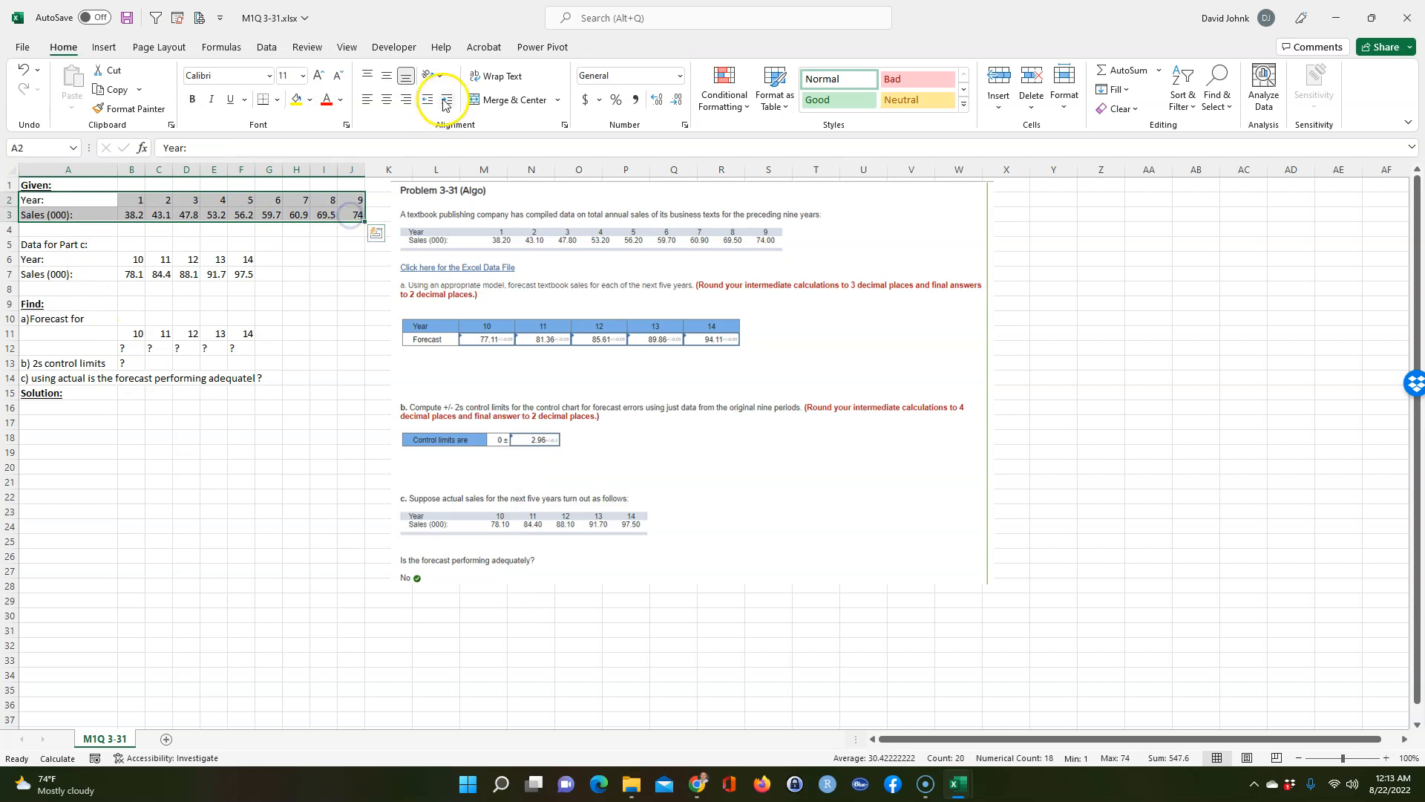
{"action": "left_click", "coordinate": [105, 48]}
{"action": "left_click", "coordinate": [677, 108]}
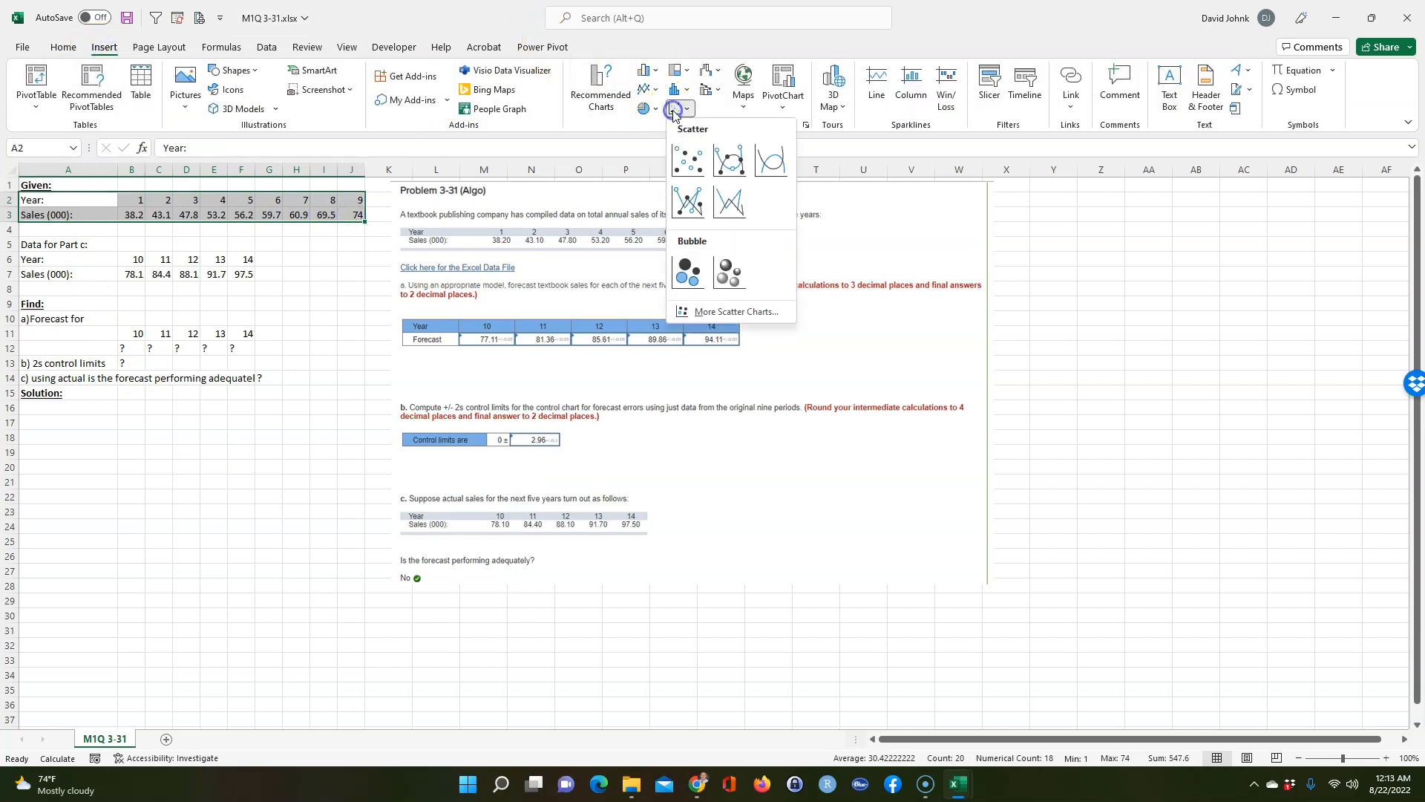
{"action": "left_click", "coordinate": [680, 171]}
{"action": "left_click_drag", "start_coordinate": [588, 388], "coordinate": [261, 515]}
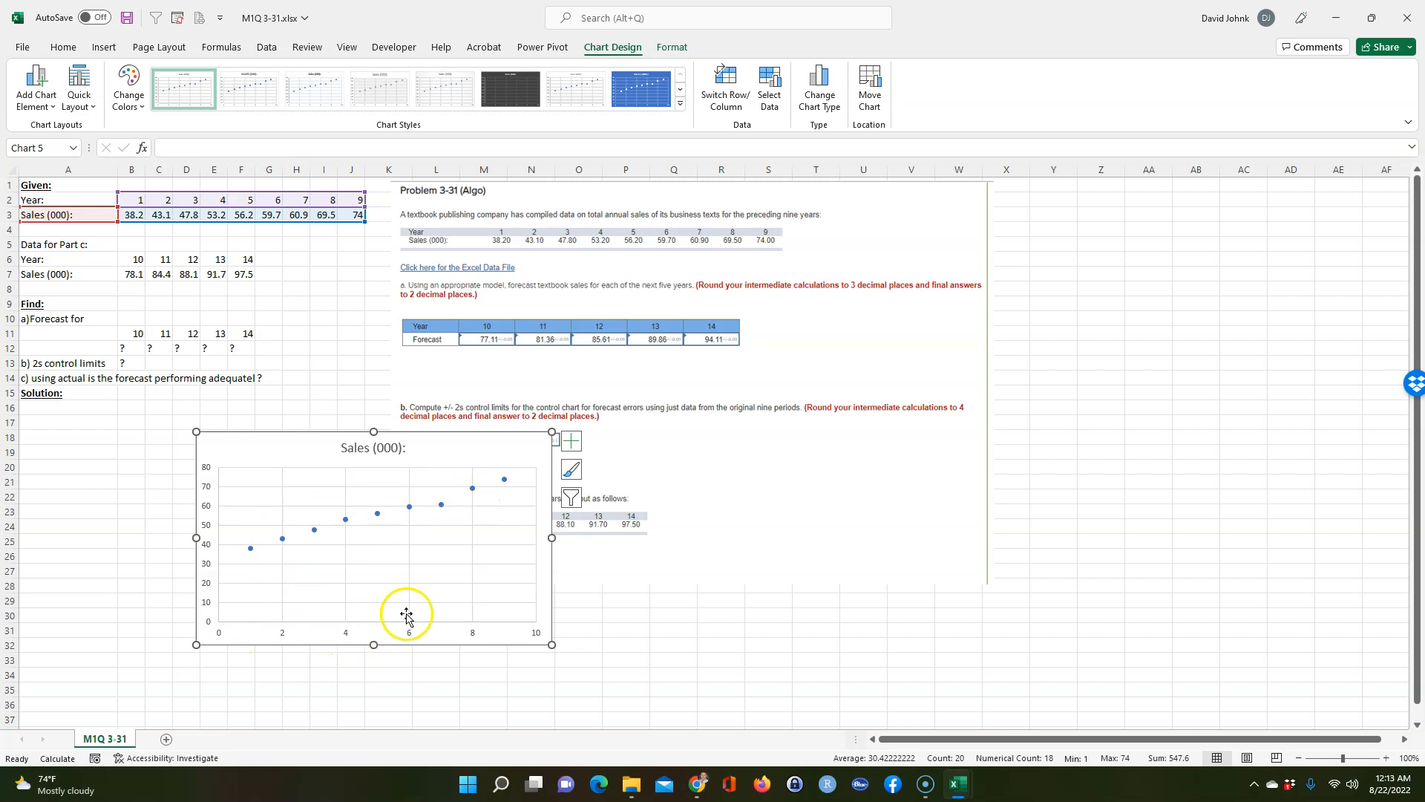
{"action": "left_click_drag", "start_coordinate": [551, 535], "coordinate": [652, 538]}
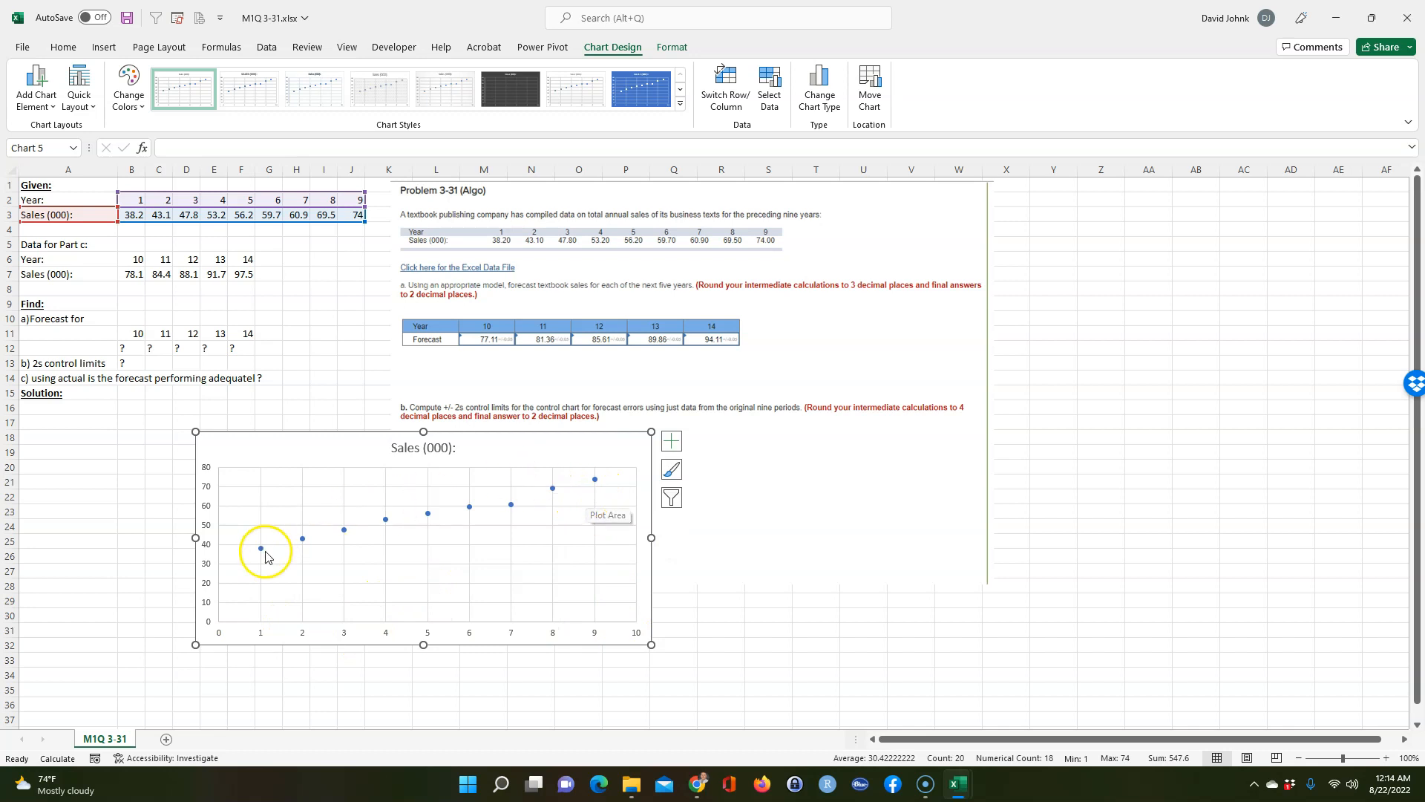
Add a linear trendline to the sales series and display its equation on the chart
{"action": "left_click", "coordinate": [385, 520]}
{"action": "right_click", "coordinate": [385, 522]}
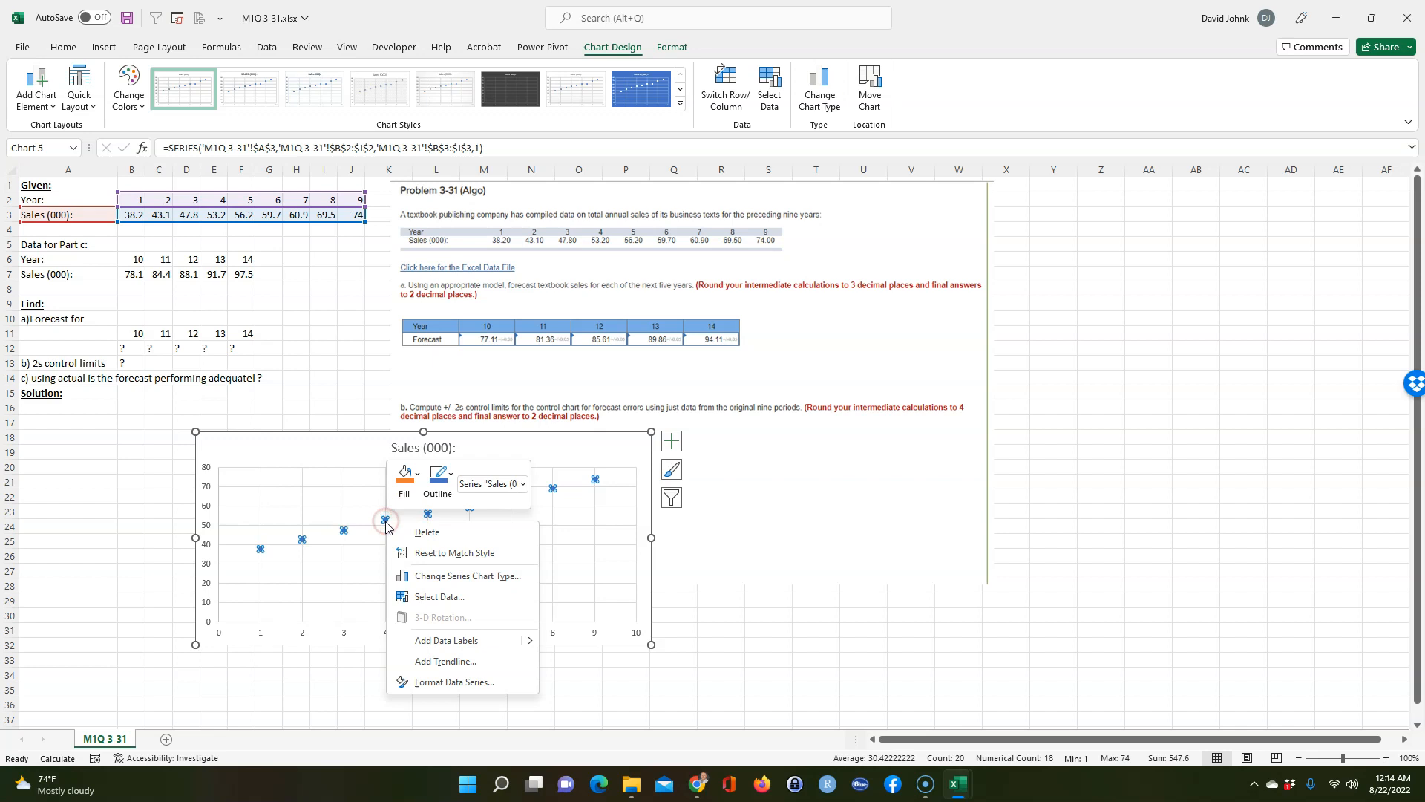
{"action": "left_click", "coordinate": [427, 663]}
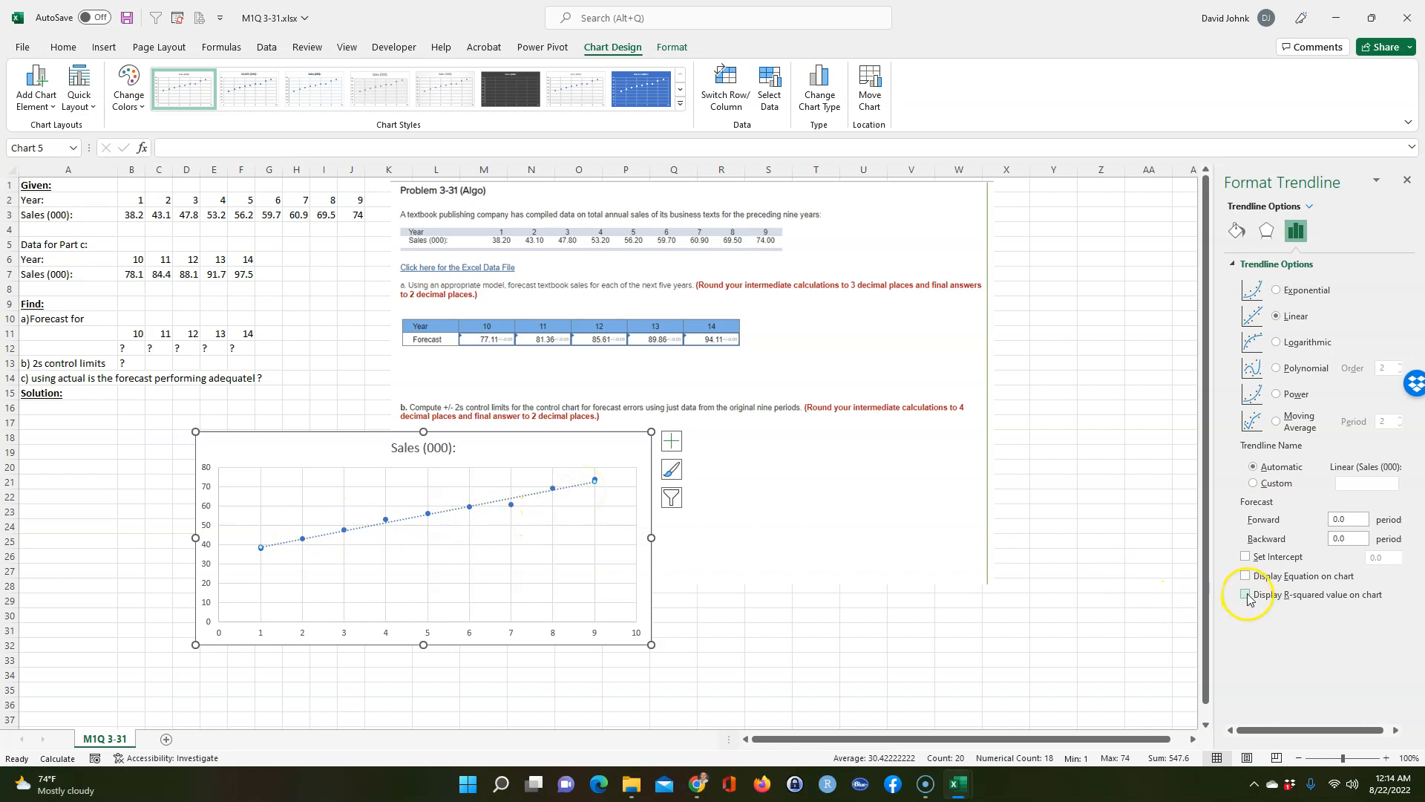
{"action": "left_click", "coordinate": [1402, 180]}
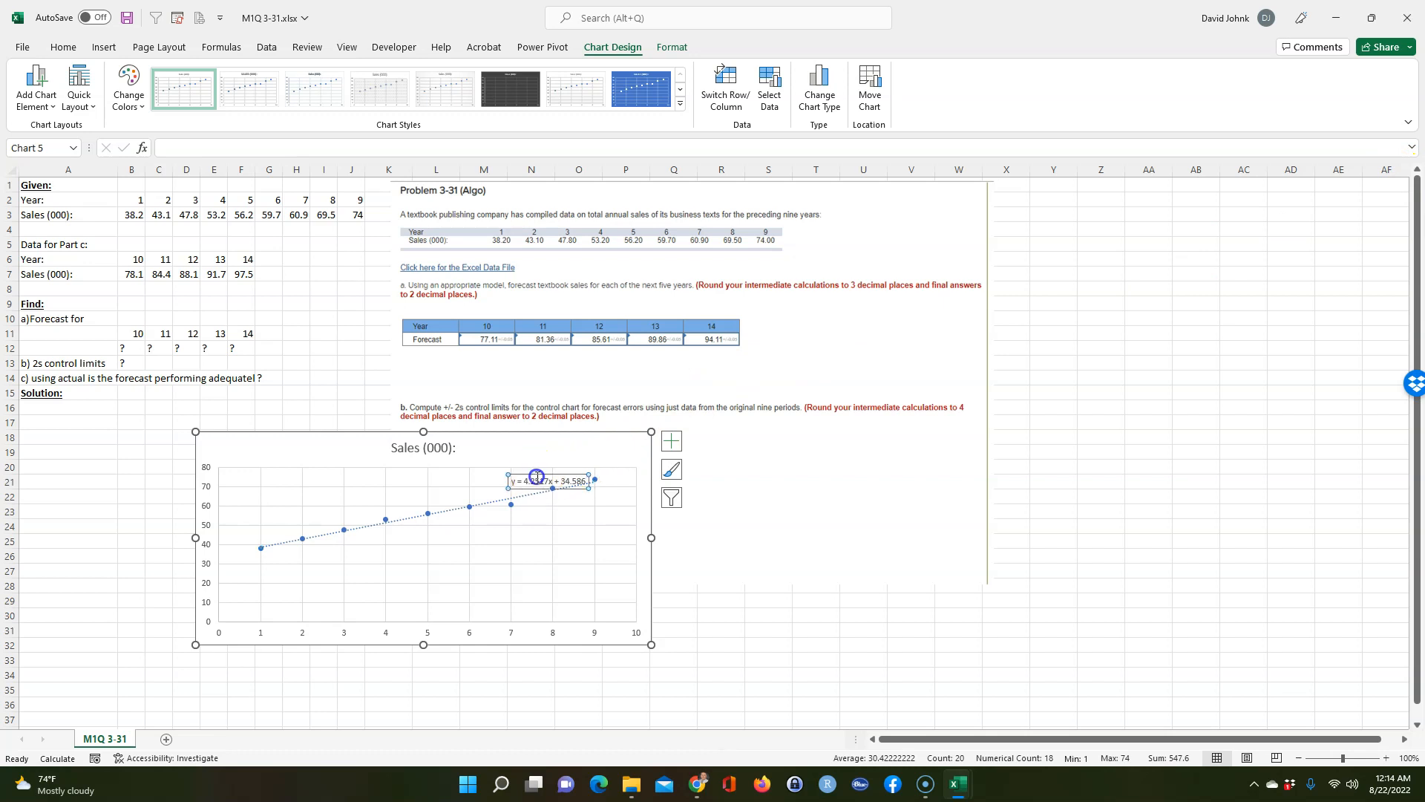
Move the sales chart beside the problem picture and narrow it so it starts at column X
{"action": "left_click_drag", "start_coordinate": [481, 477], "coordinate": [803, 417]}
{"action": "left_click", "coordinate": [424, 565]}
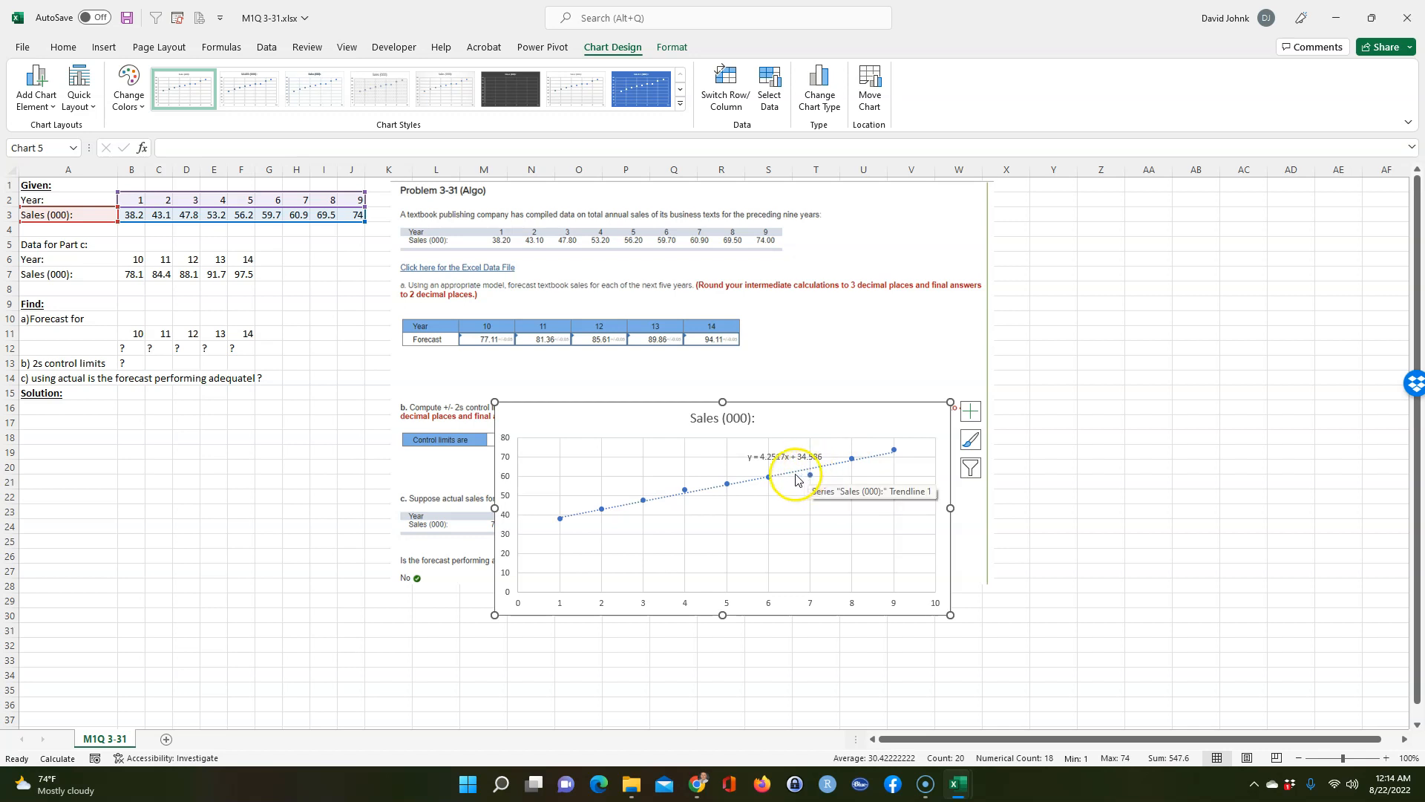
{"action": "mouse_move", "coordinate": [814, 481]}
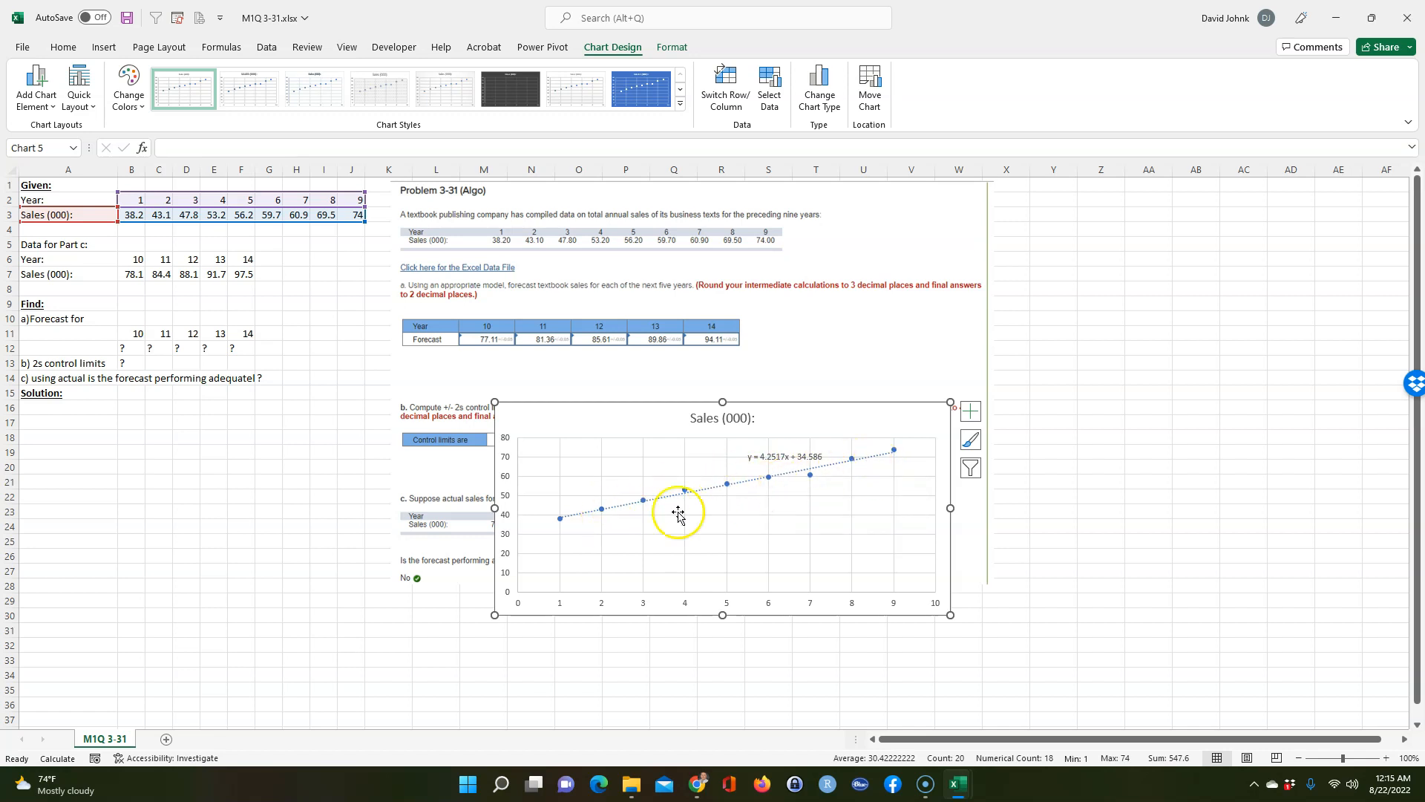
{"action": "left_click_drag", "start_coordinate": [650, 410], "coordinate": [1050, 192]}
{"action": "left_click_drag", "start_coordinate": [894, 291], "coordinate": [1006, 282]}
{"action": "left_click", "coordinate": [1059, 408]}
{"action": "left_click", "coordinate": [317, 487]}
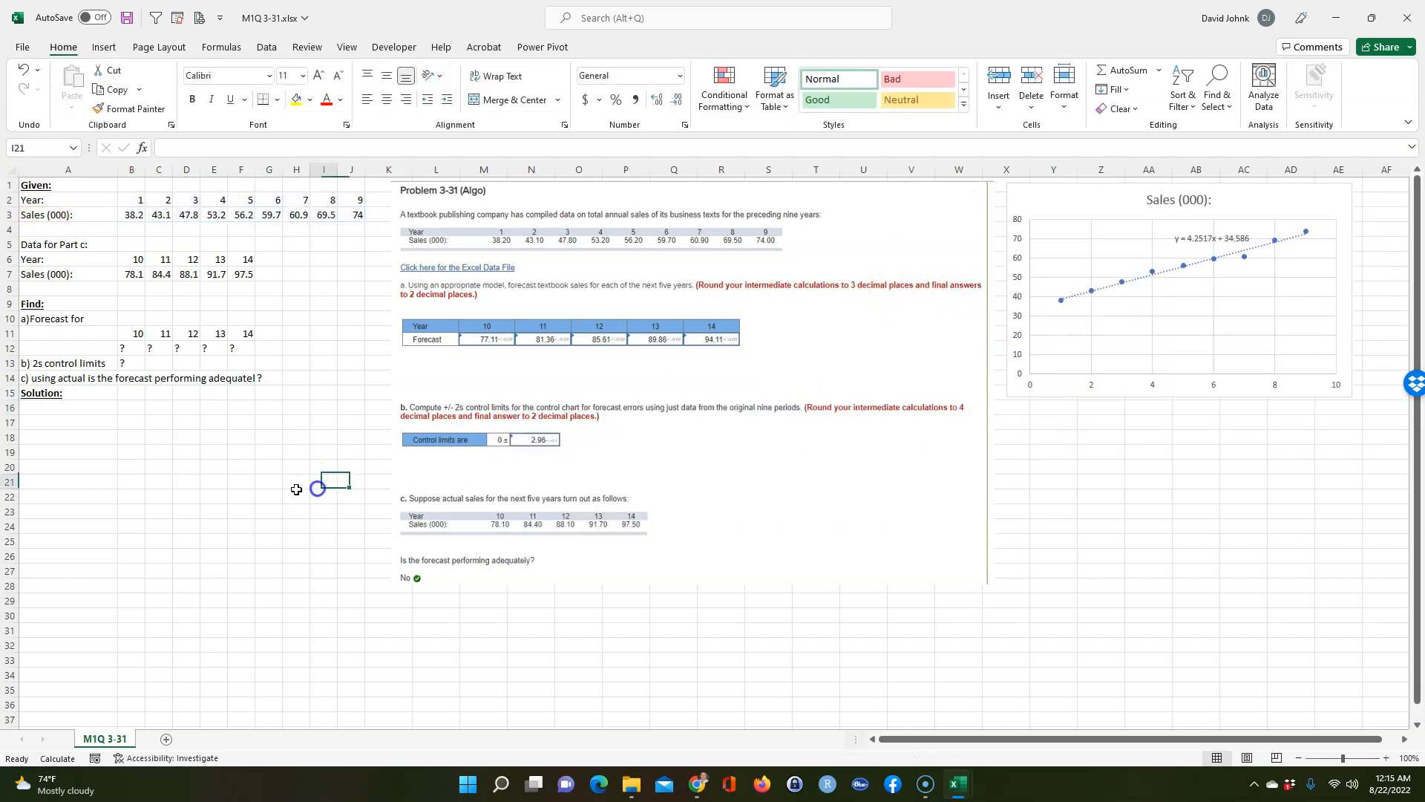
Calculate the slope of sales against year under the Solution heading in A16 with =SLOPE(B3:J3,B2:J2)
{"action": "left_click", "coordinate": [65, 408]}
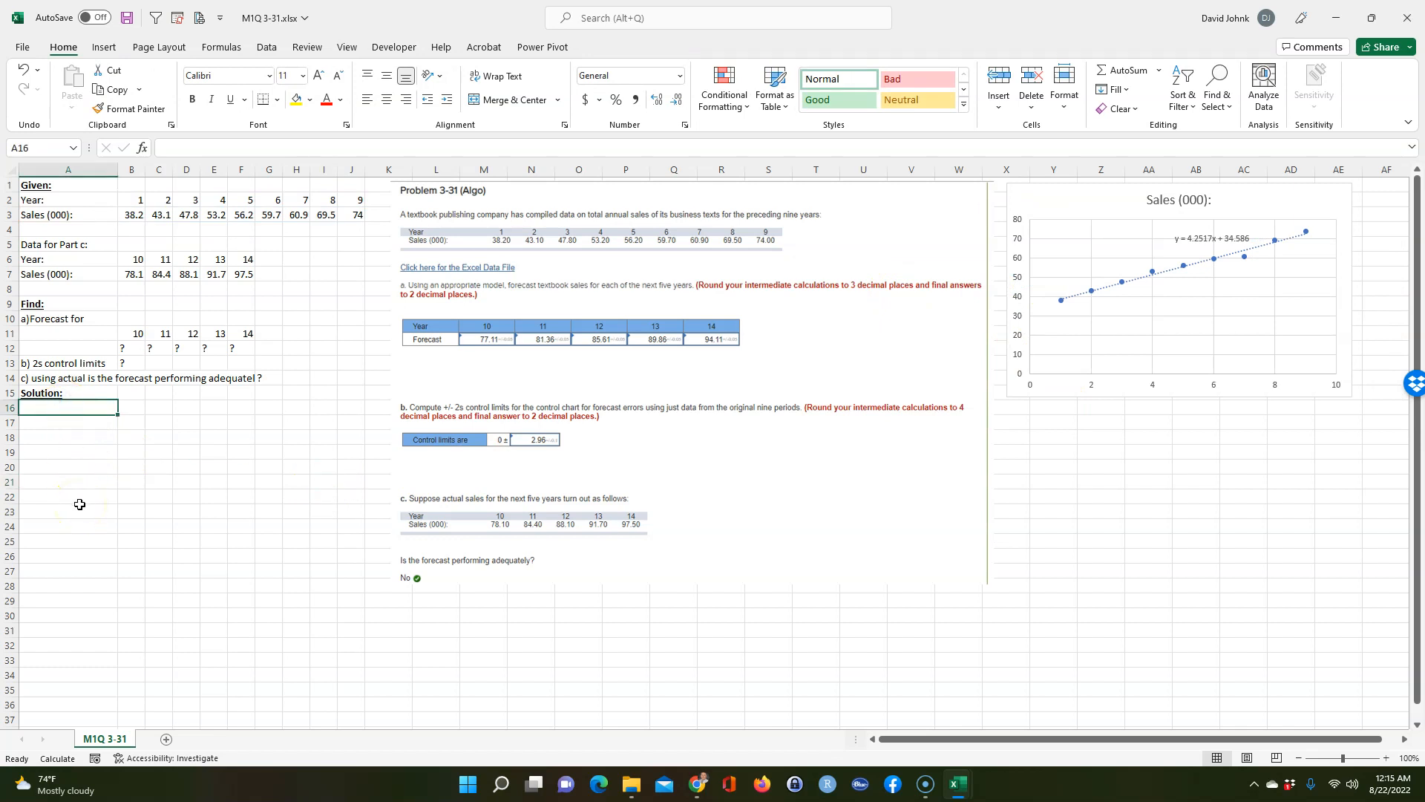
{"action": "type", "text": "="}
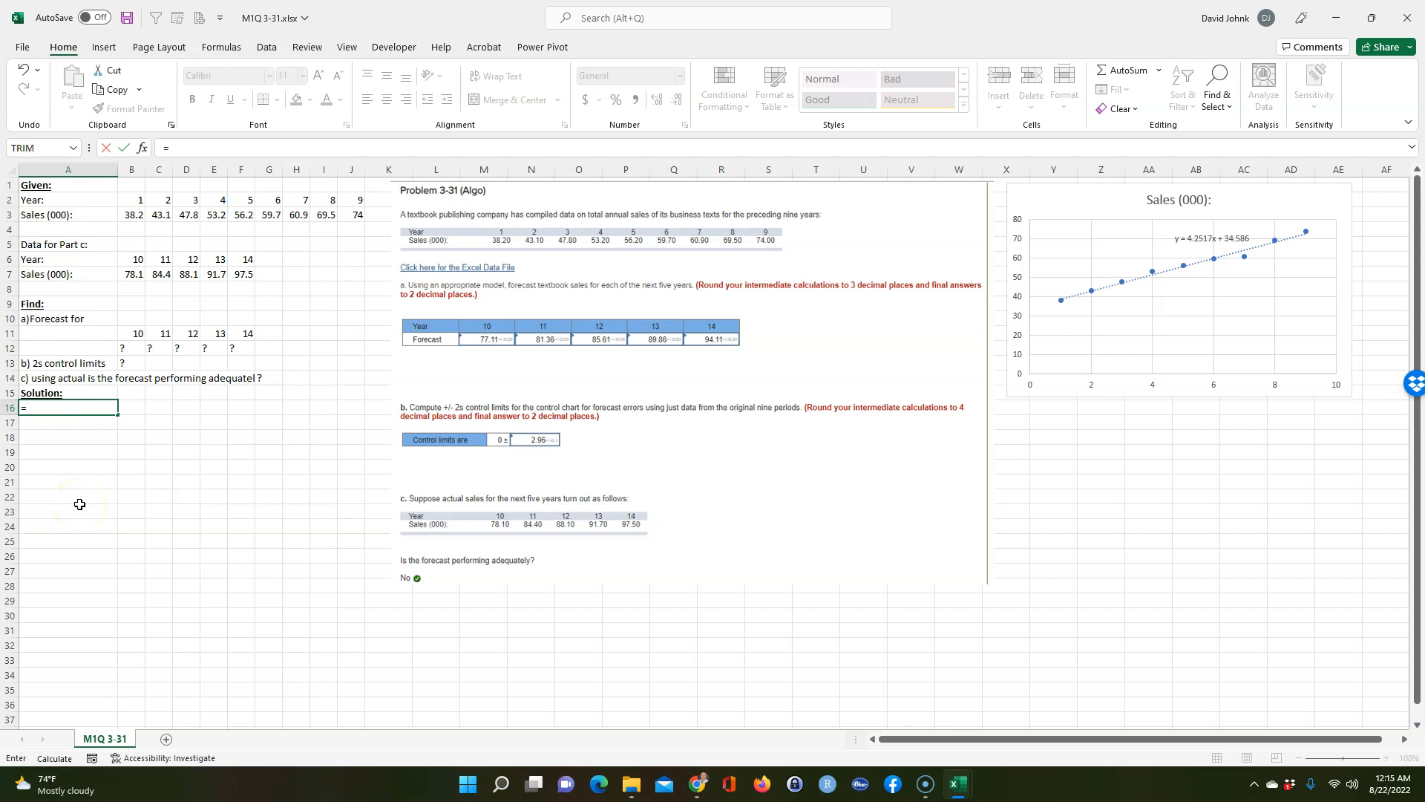
{"action": "type", "text": "ling"}
{"action": "key", "text": "BackSpace"}
{"action": "key", "text": "BackSpace"}
{"action": "key", "text": "BackSpace"}
{"action": "key", "text": "BackSpace"}
{"action": "type", "text": "l;"}
{"action": "key", "text": "BackSpace"}
{"action": "key", "text": "BackSpace"}
{"action": "type", "text": "slp"}
{"action": "key", "text": "BackSpace"}
{"action": "type", "text": "ope("}
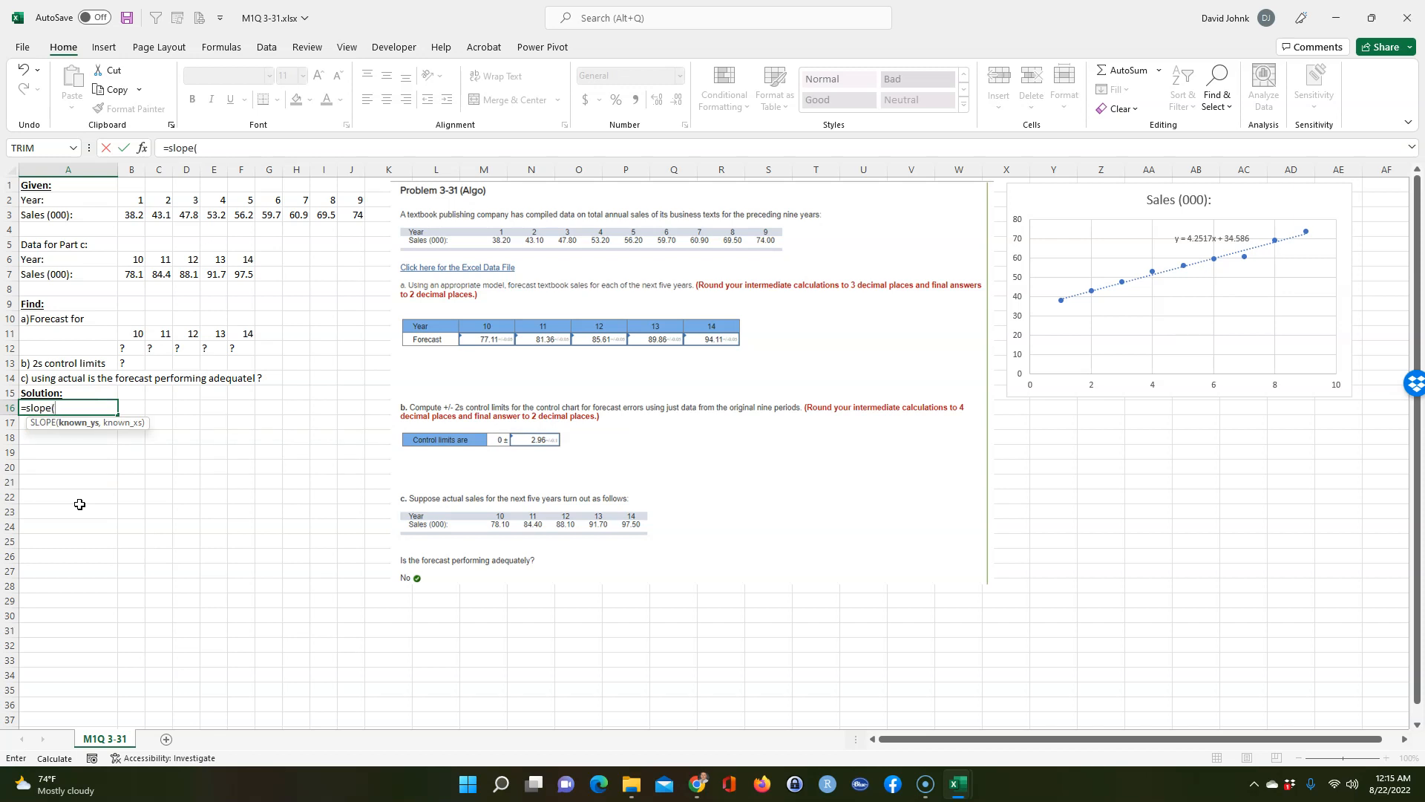
{"action": "left_click_drag", "start_coordinate": [132, 215], "coordinate": [361, 215]}
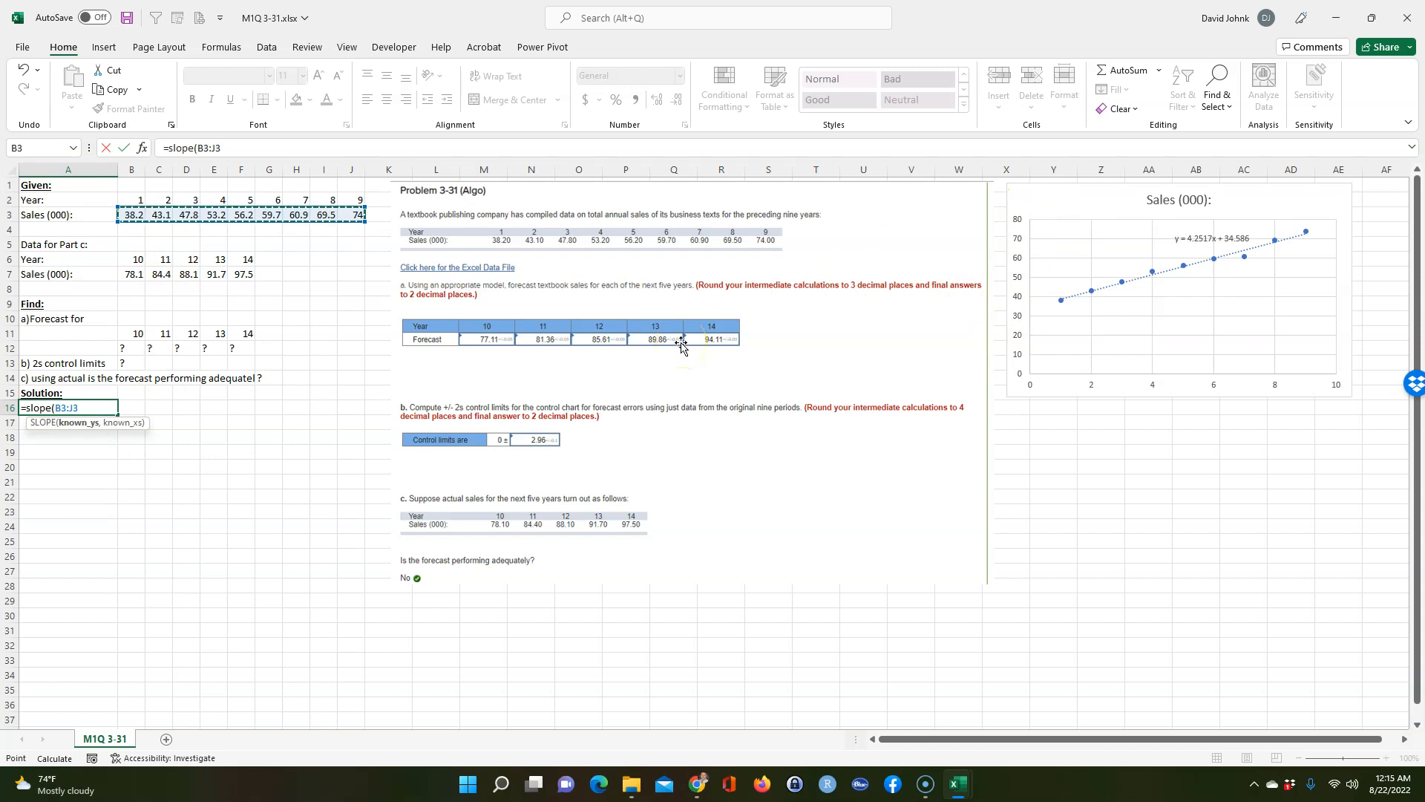
{"action": "type", "text": ","}
{"action": "left_click", "coordinate": [139, 197]}
{"action": "left_click_drag", "start_coordinate": [139, 197], "coordinate": [301, 190]}
{"action": "left_click_drag", "start_coordinate": [350, 198], "coordinate": [352, 199]}
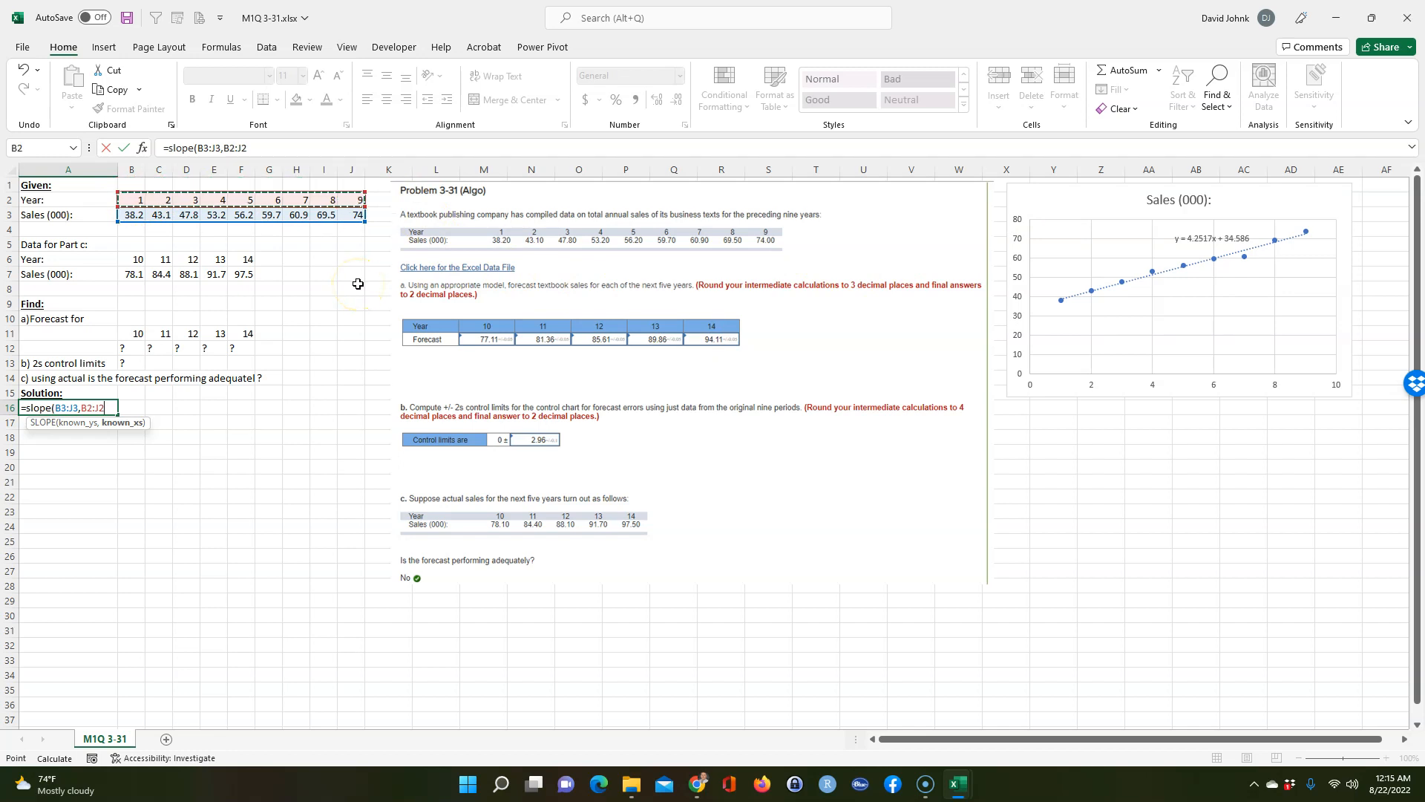
{"action": "key", "text": "Return"}
Move the slope formula from A16 to B16 and label it "slope" in A16
{"action": "left_click", "coordinate": [68, 409]}
{"action": "left_click_drag", "start_coordinate": [70, 418], "coordinate": [137, 407]}
{"action": "left_click", "coordinate": [79, 412]}
{"action": "type", "text": "slope"}
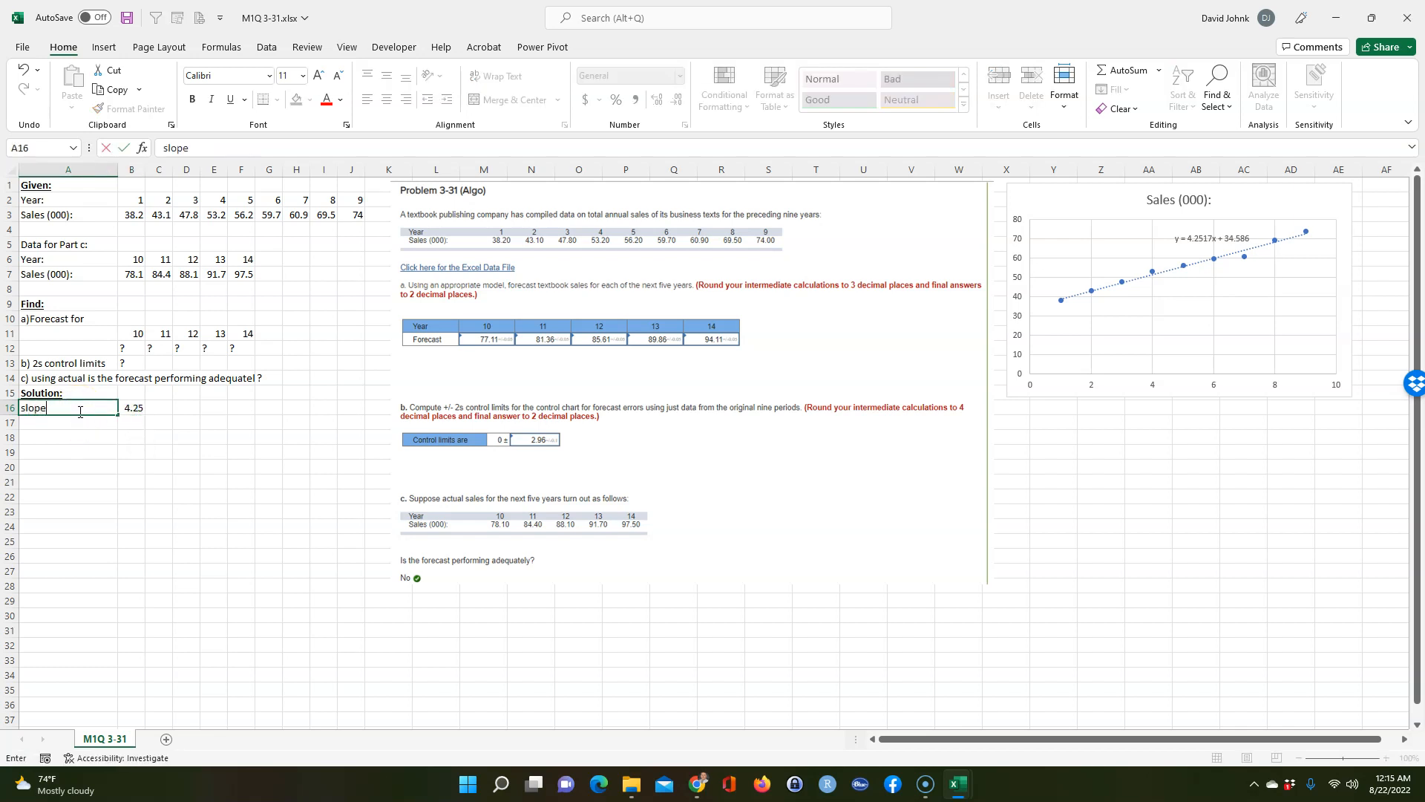
{"action": "key", "text": "Return"}
Label A17 "y-intercept" and calculate the intercept in B17 with INTERCEPT, using sales B3:J3 and years B2:J2
{"action": "type", "text": "intercept"}
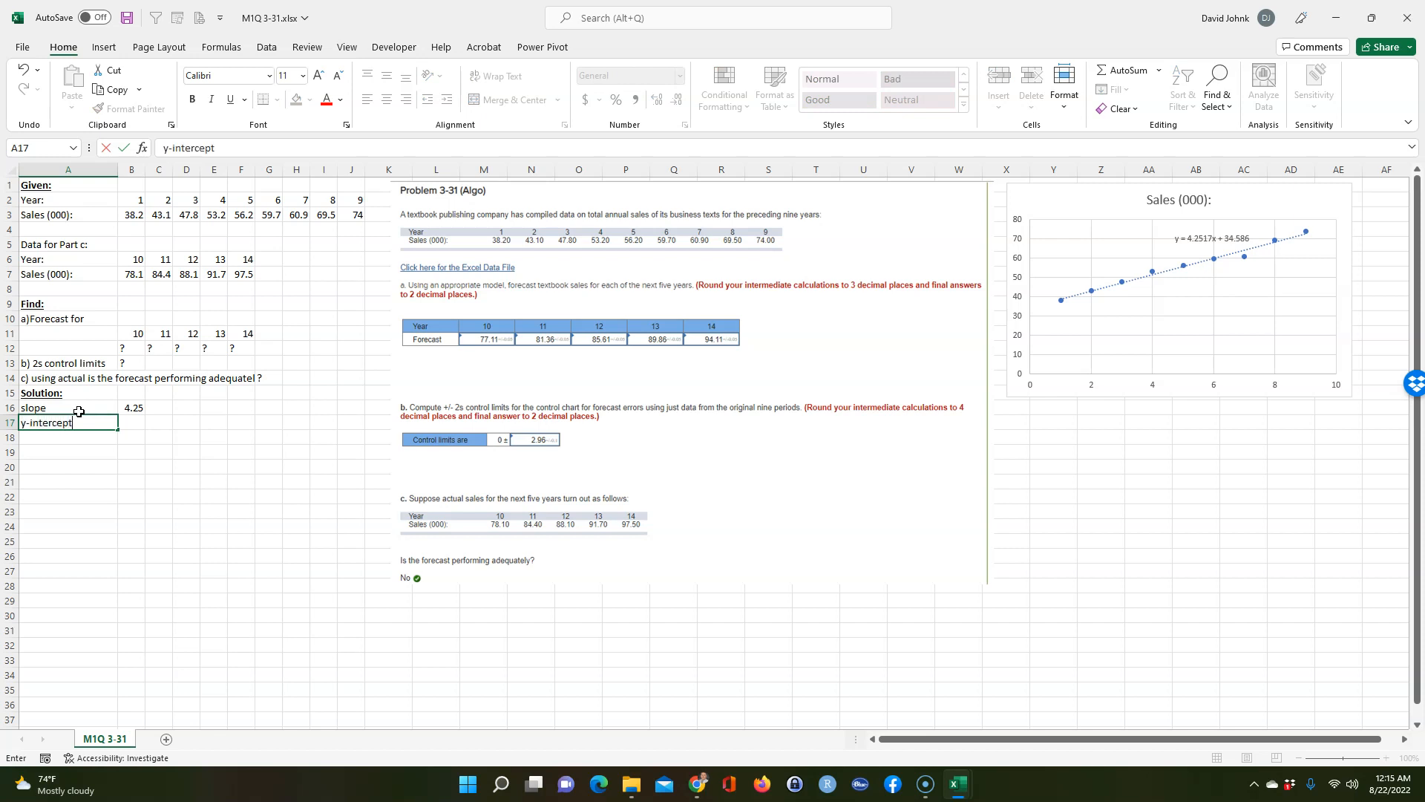
{"action": "key", "text": "Tab"}
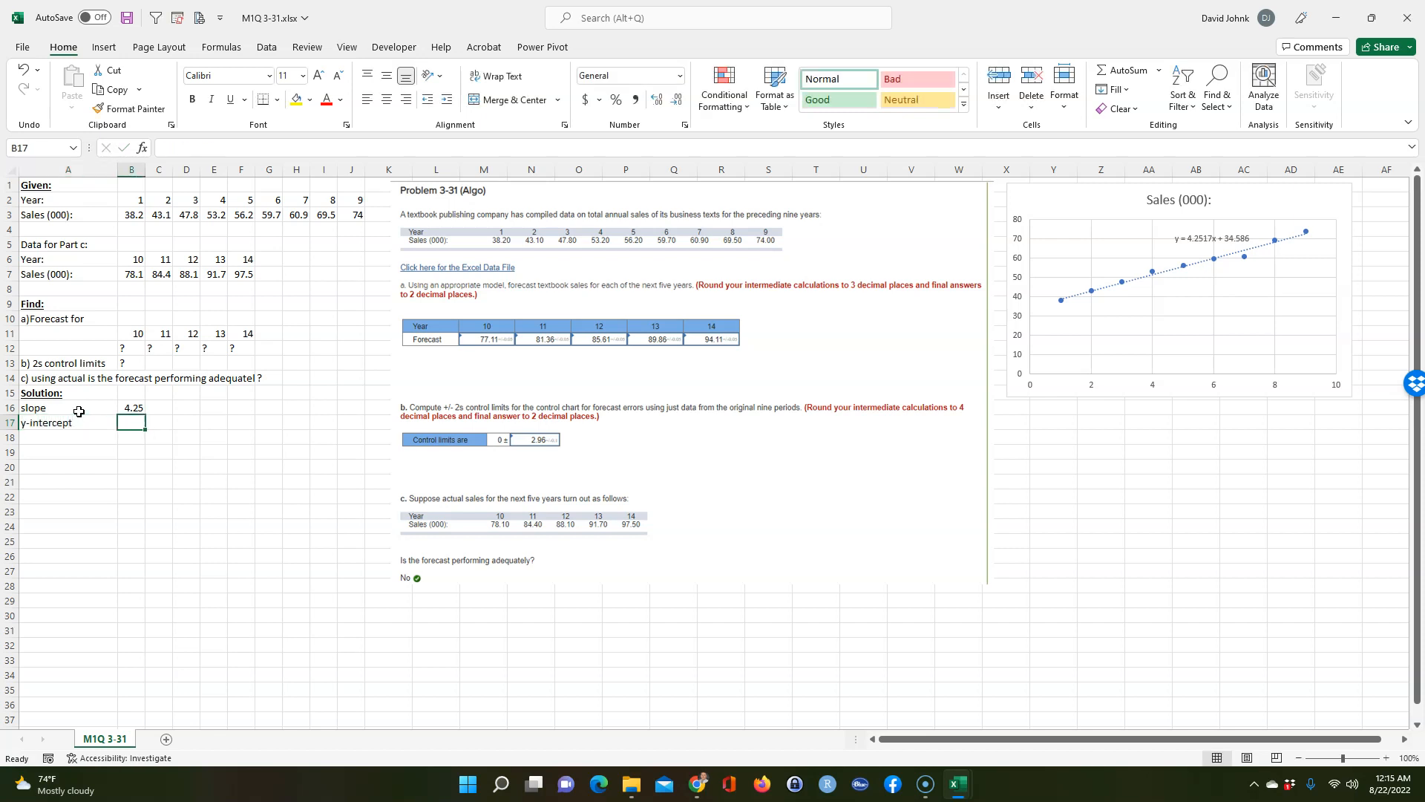
{"action": "type", "text": "=inter"}
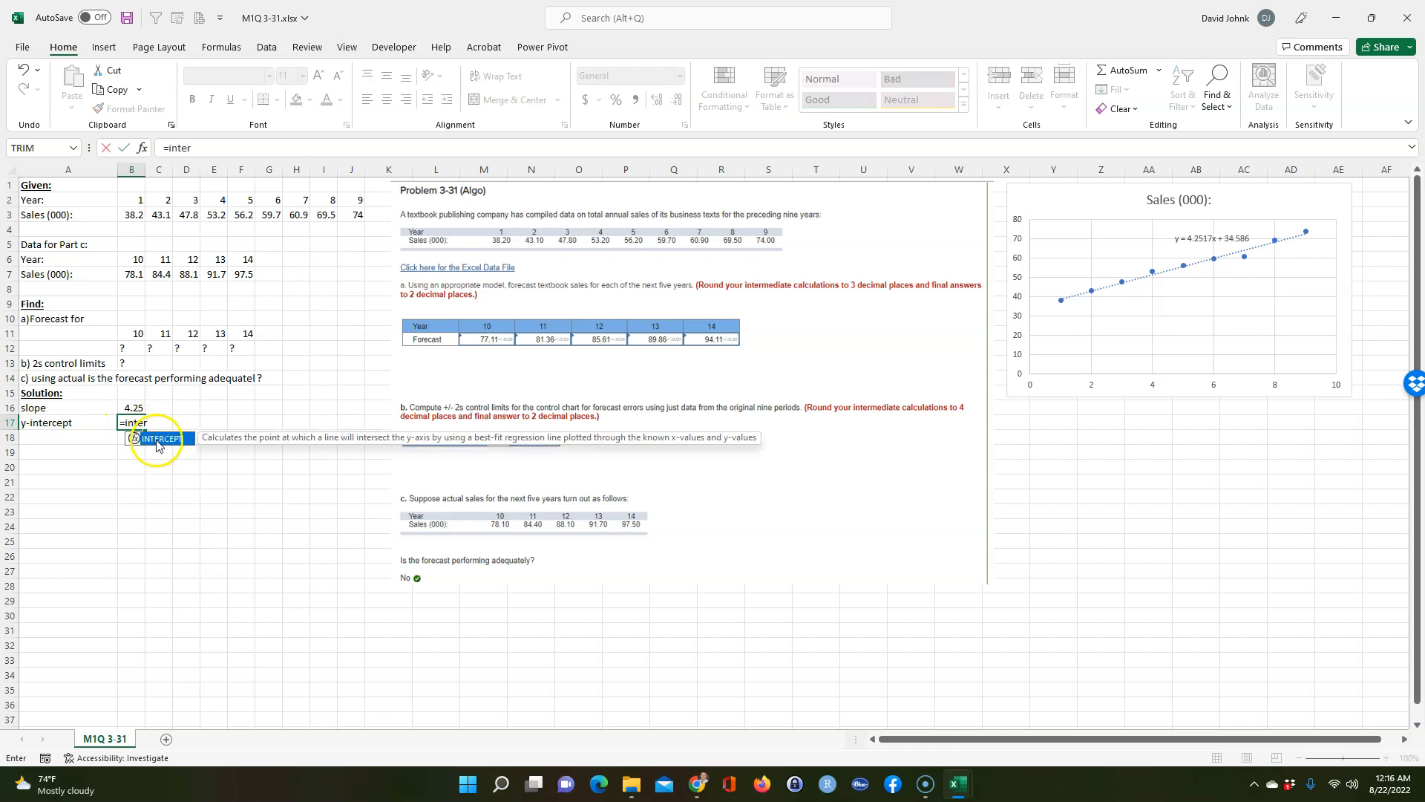
{"action": "double_click", "coordinate": [156, 439]}
{"action": "left_click_drag", "start_coordinate": [125, 215], "coordinate": [352, 217]}
{"action": "type", "text": ","}
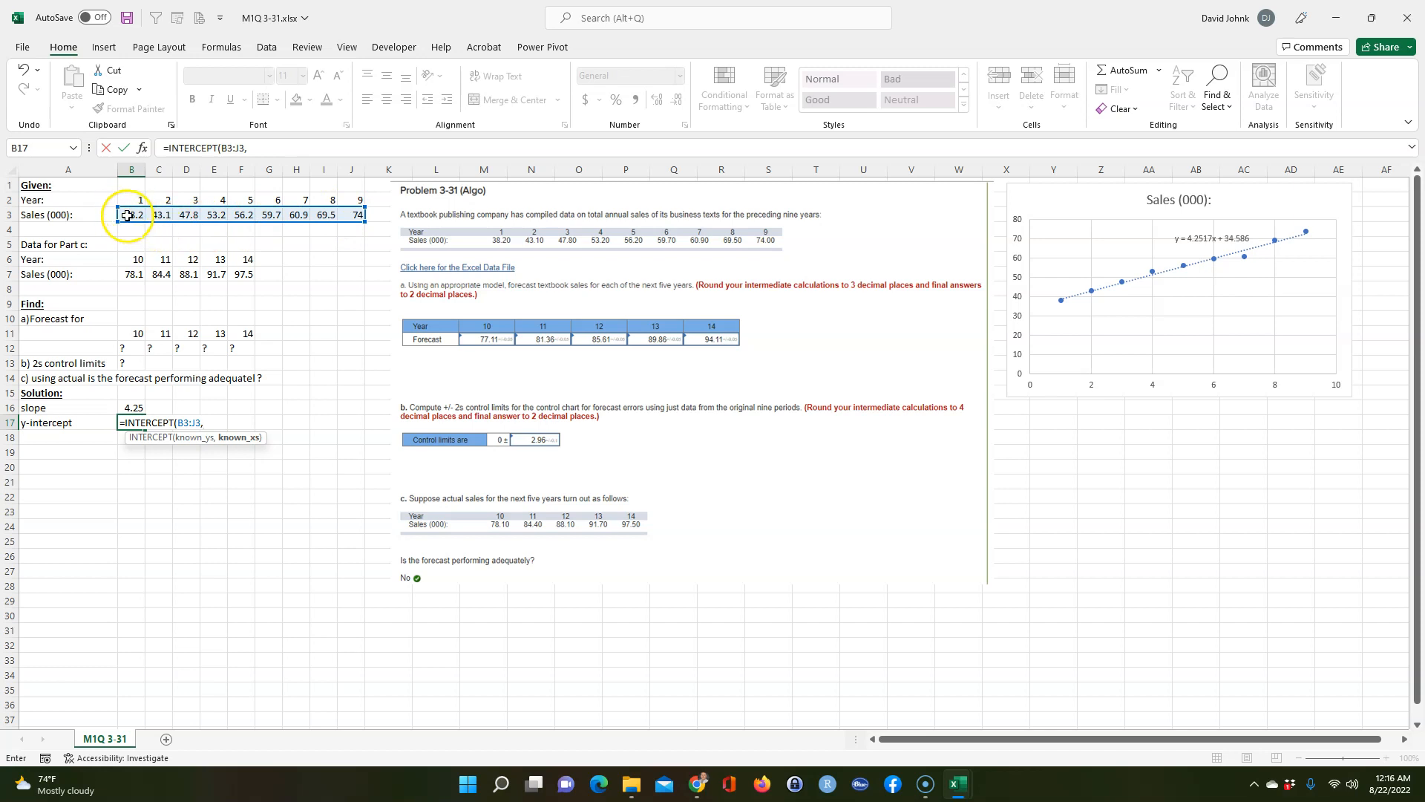
{"action": "left_click_drag", "start_coordinate": [127, 200], "coordinate": [346, 202]}
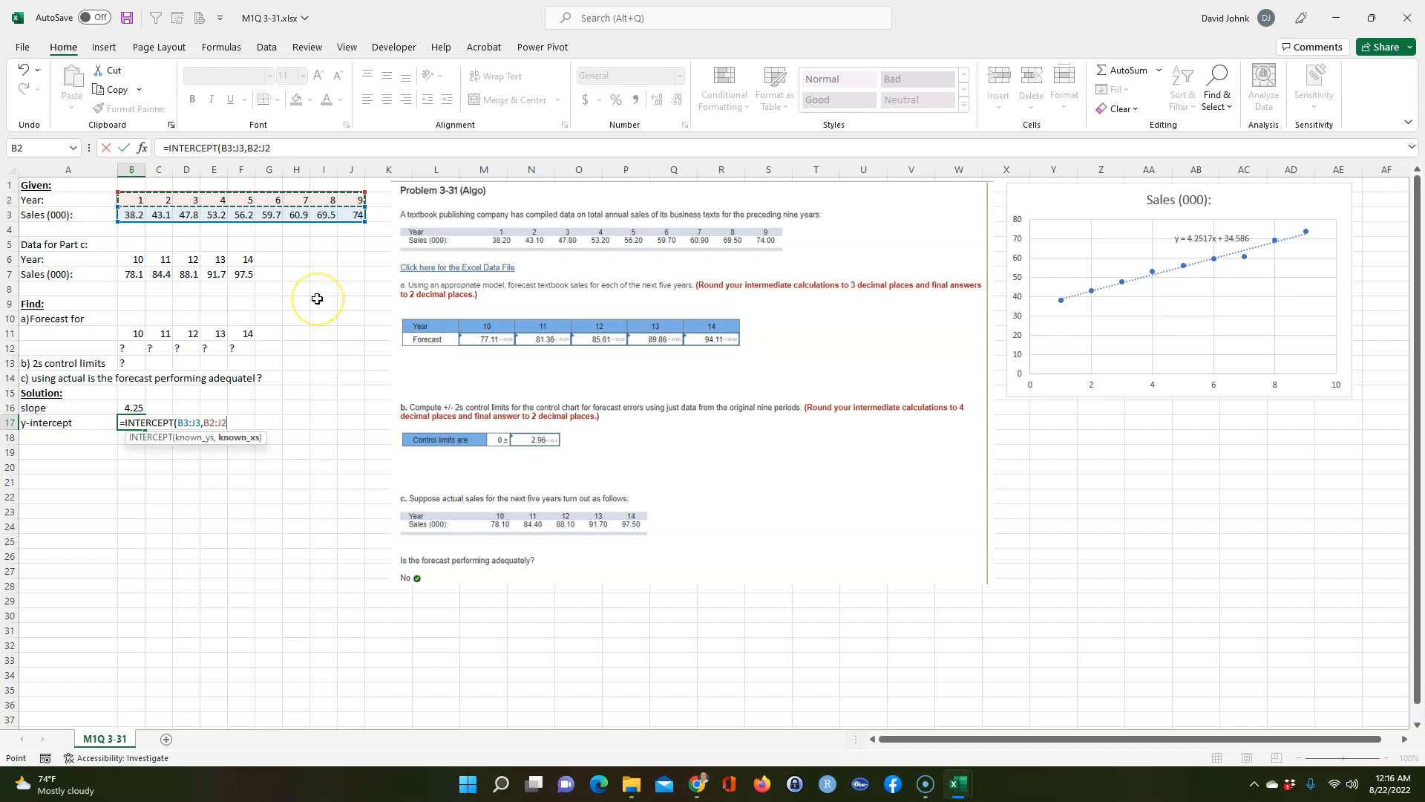
{"action": "key", "text": "Return"}
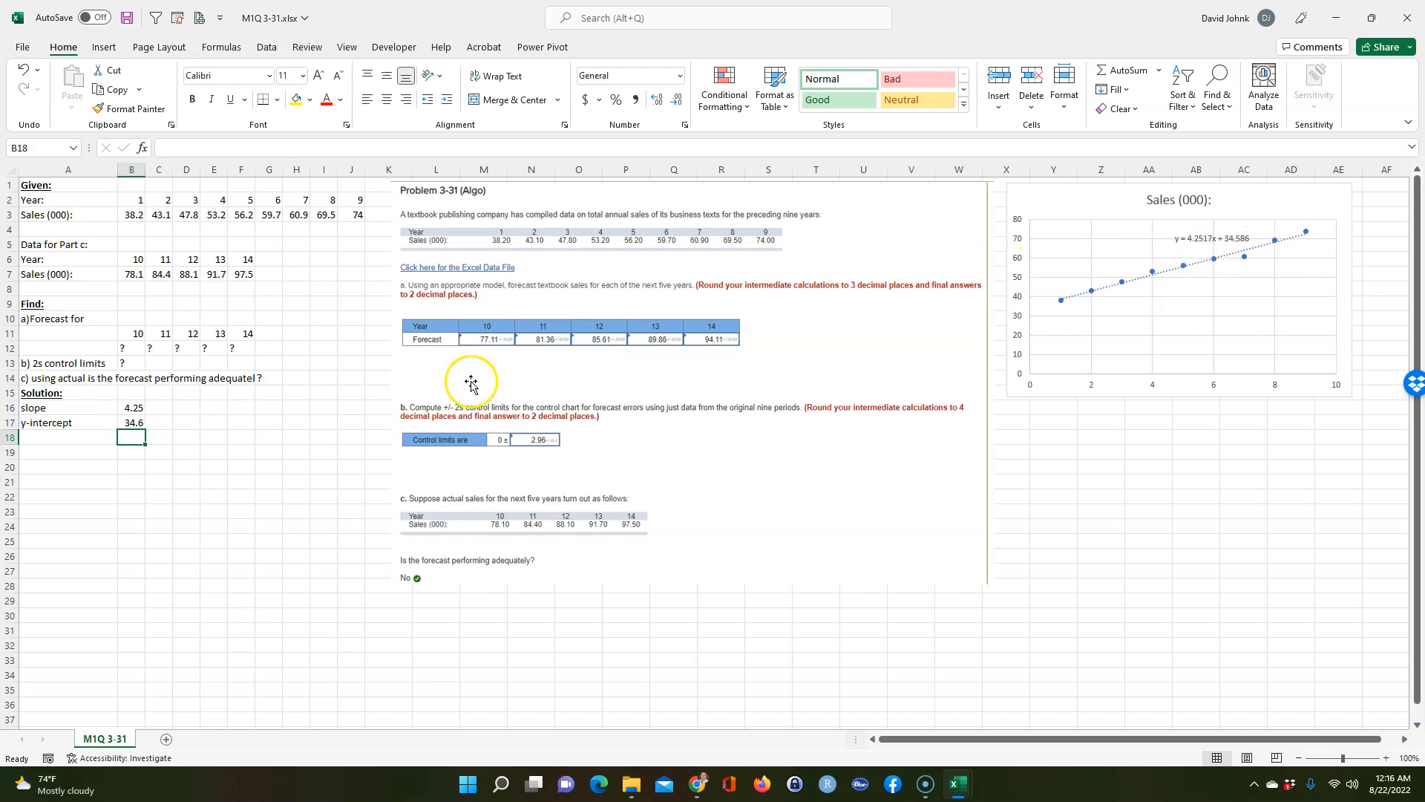
Show the formula text of B16 in C16 with FORMULATEXT and fill it down to C17
{"action": "left_click", "coordinate": [135, 407]}
{"action": "left_click", "coordinate": [163, 414]}
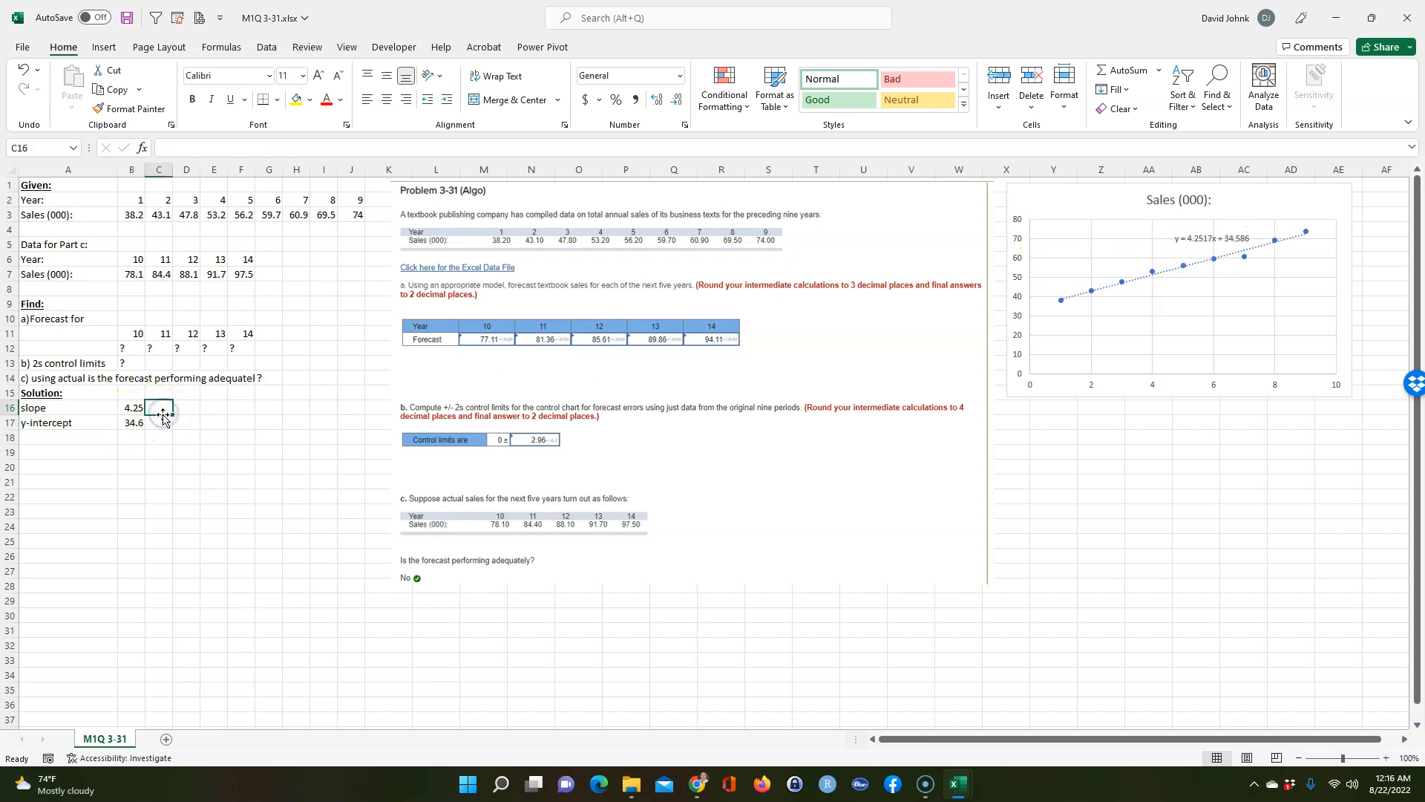
{"action": "type", "text": "=for"}
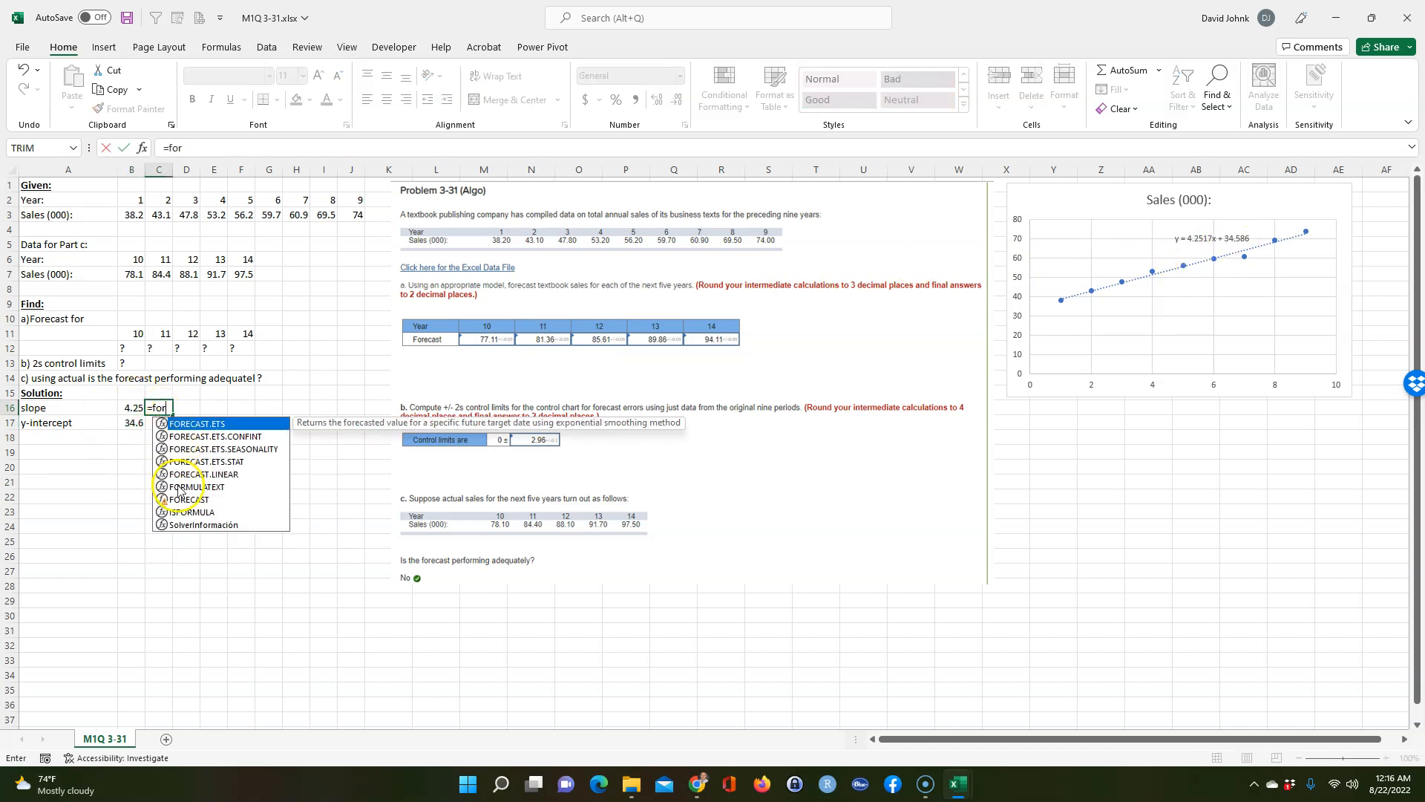
{"action": "double_click", "coordinate": [178, 487]}
{"action": "left_click", "coordinate": [132, 407]}
{"action": "key", "text": "Return"}
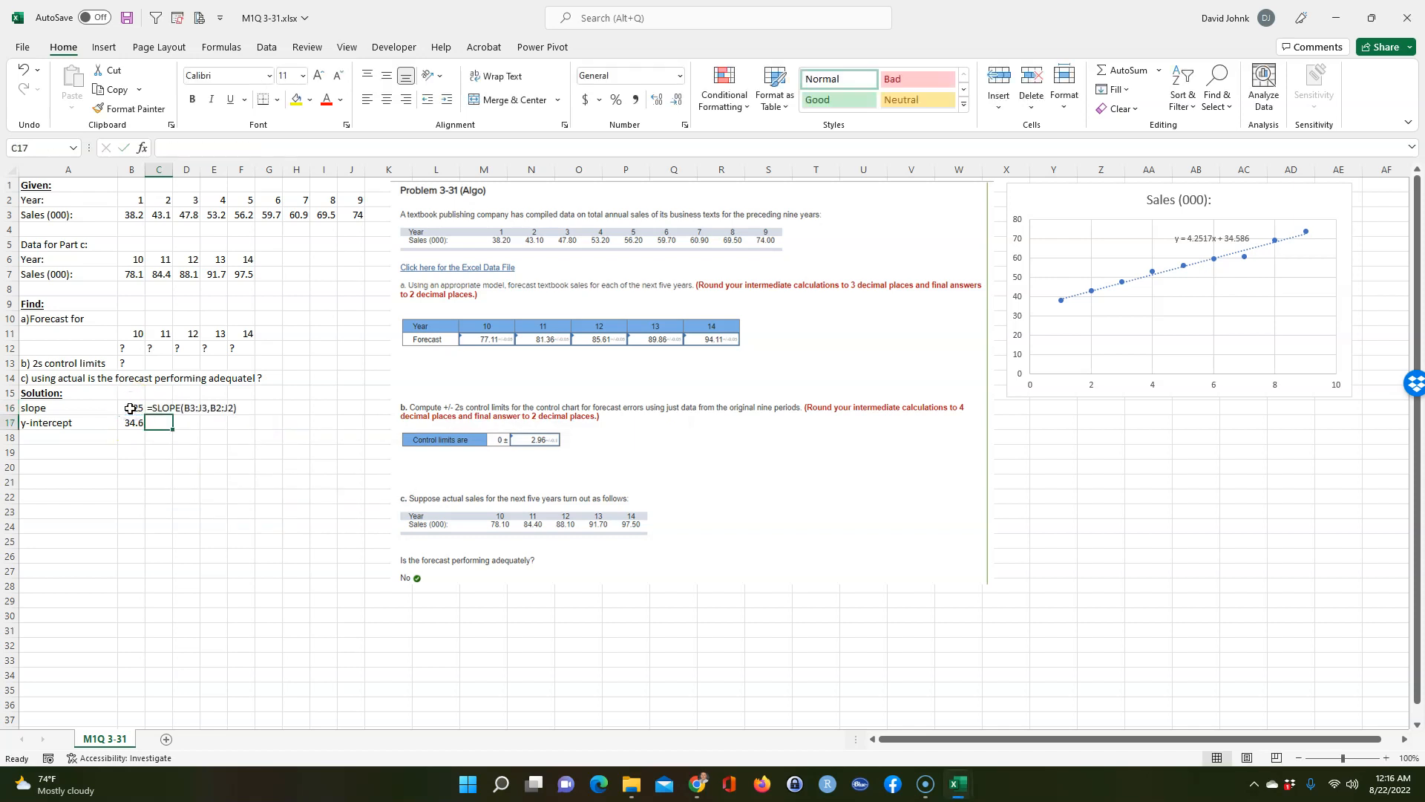
{"action": "left_click", "coordinate": [164, 405]}
{"action": "left_click_drag", "start_coordinate": [173, 416], "coordinate": [174, 432]}
{"action": "left_click", "coordinate": [185, 495]}
Copy the year and sales rows A2:J3 and paste them transposed into columns starting at A19
{"action": "left_click_drag", "start_coordinate": [64, 199], "coordinate": [352, 215]}
{"action": "right_click", "coordinate": [352, 215]}
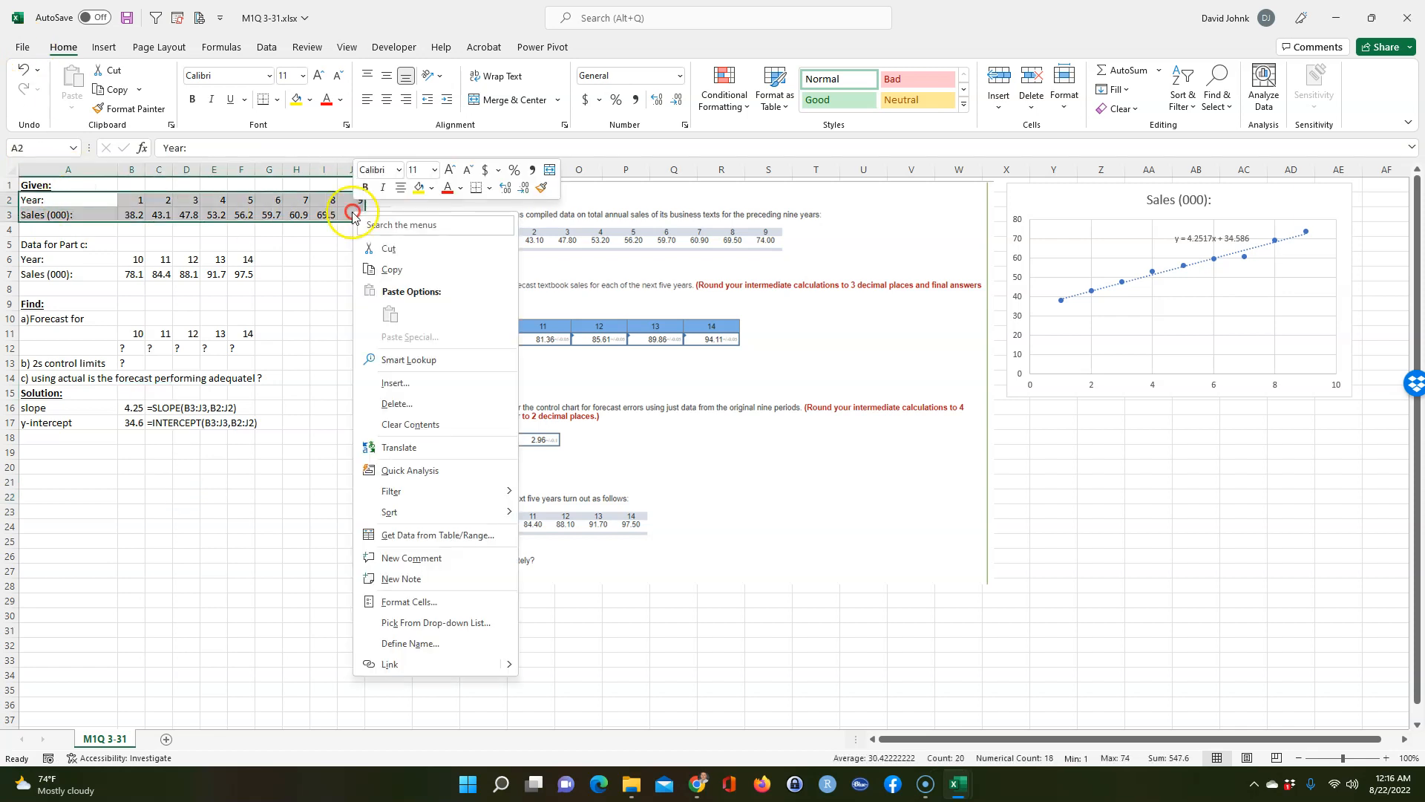
{"action": "left_click", "coordinate": [391, 270]}
{"action": "left_click", "coordinate": [52, 450]}
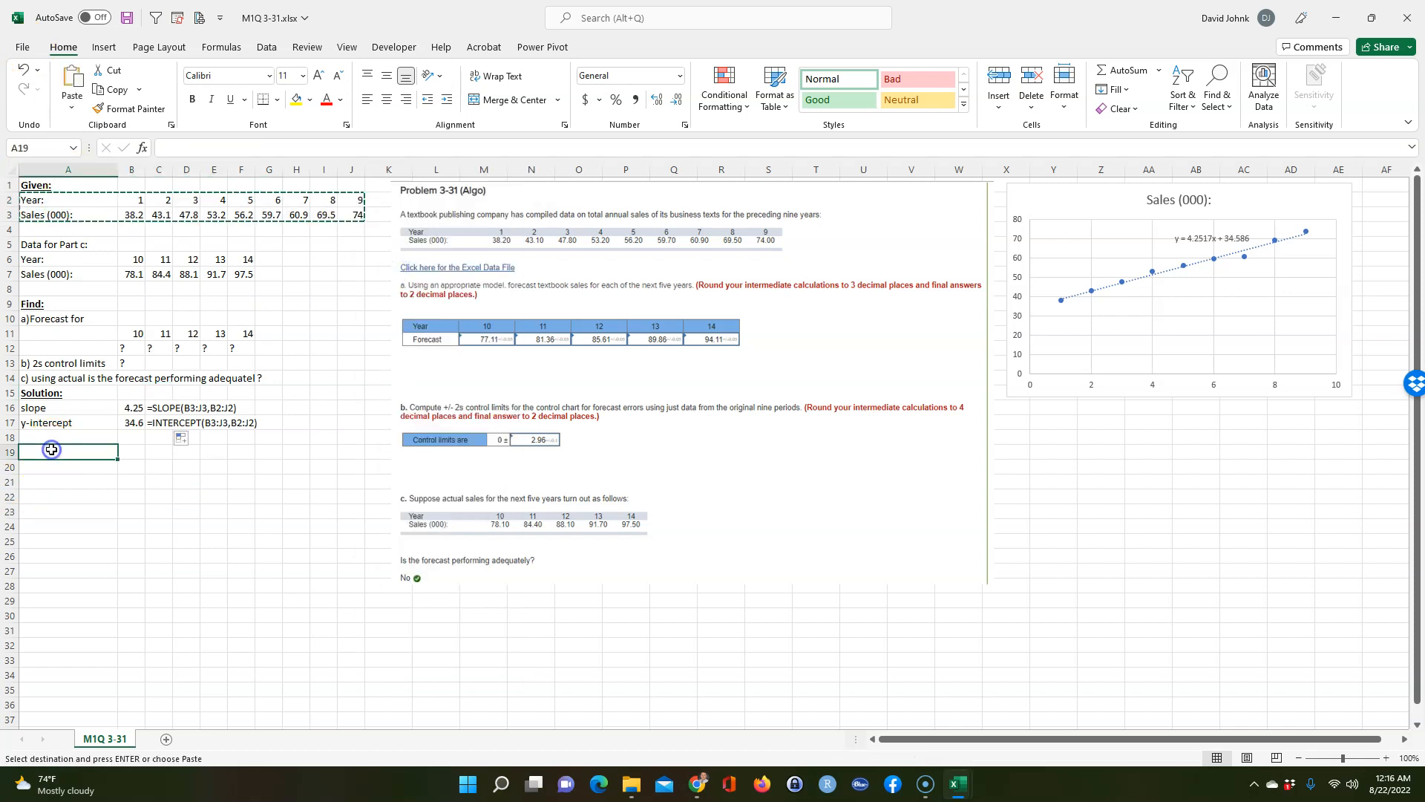
{"action": "right_click", "coordinate": [52, 450]}
{"action": "left_click", "coordinate": [157, 113]}
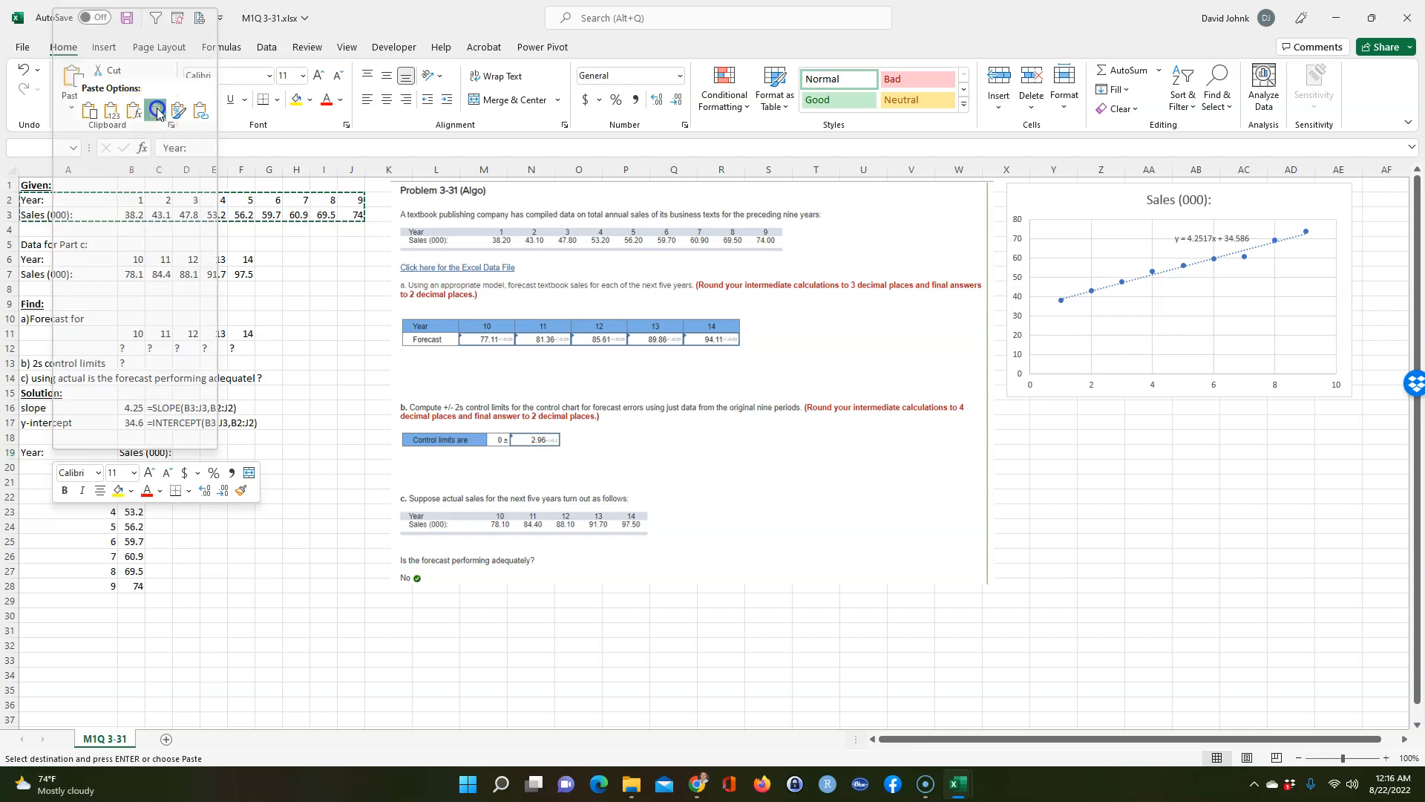
{"action": "left_click", "coordinate": [186, 541]}
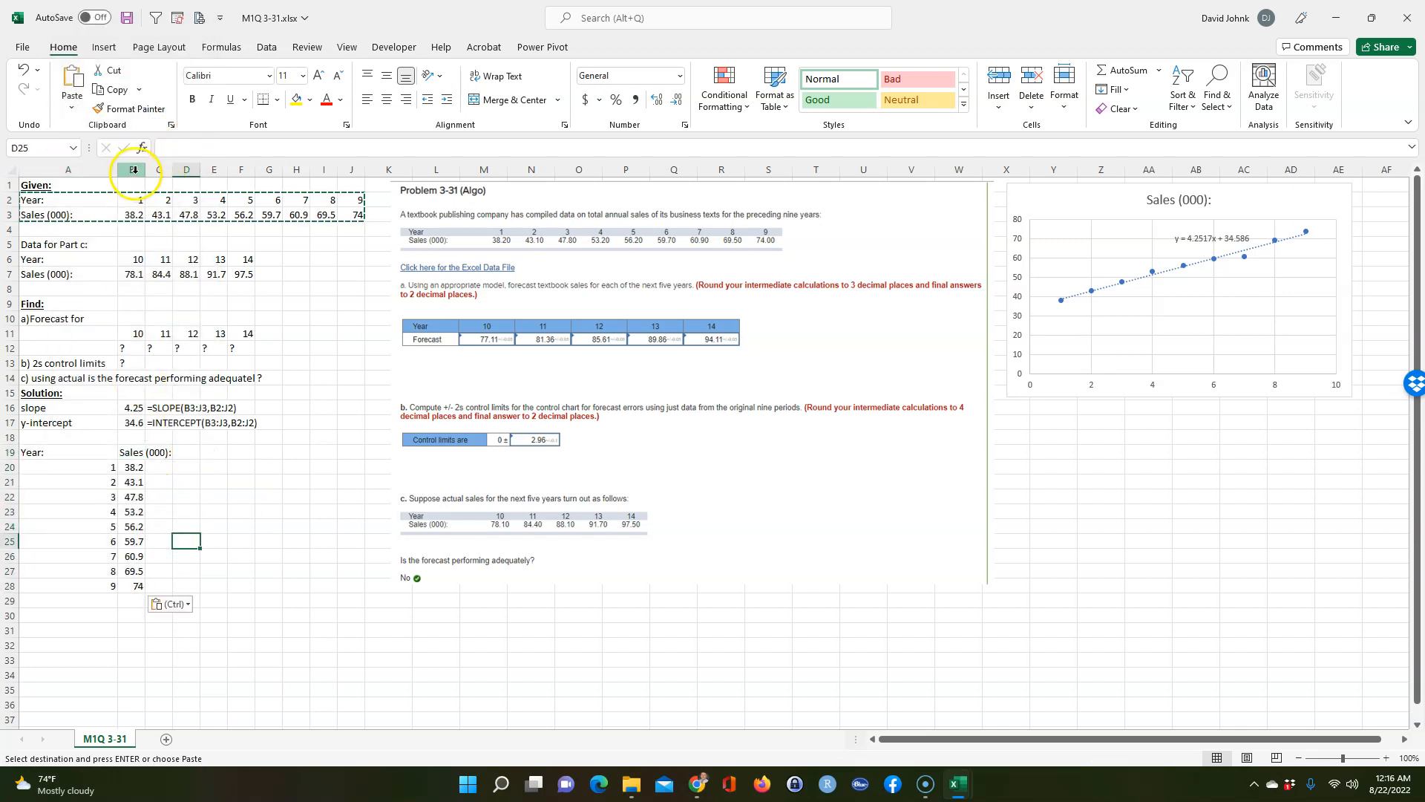
Widen column B slightly and shorten the heading in B19 to "Sales"
{"action": "left_click", "coordinate": [159, 452]}
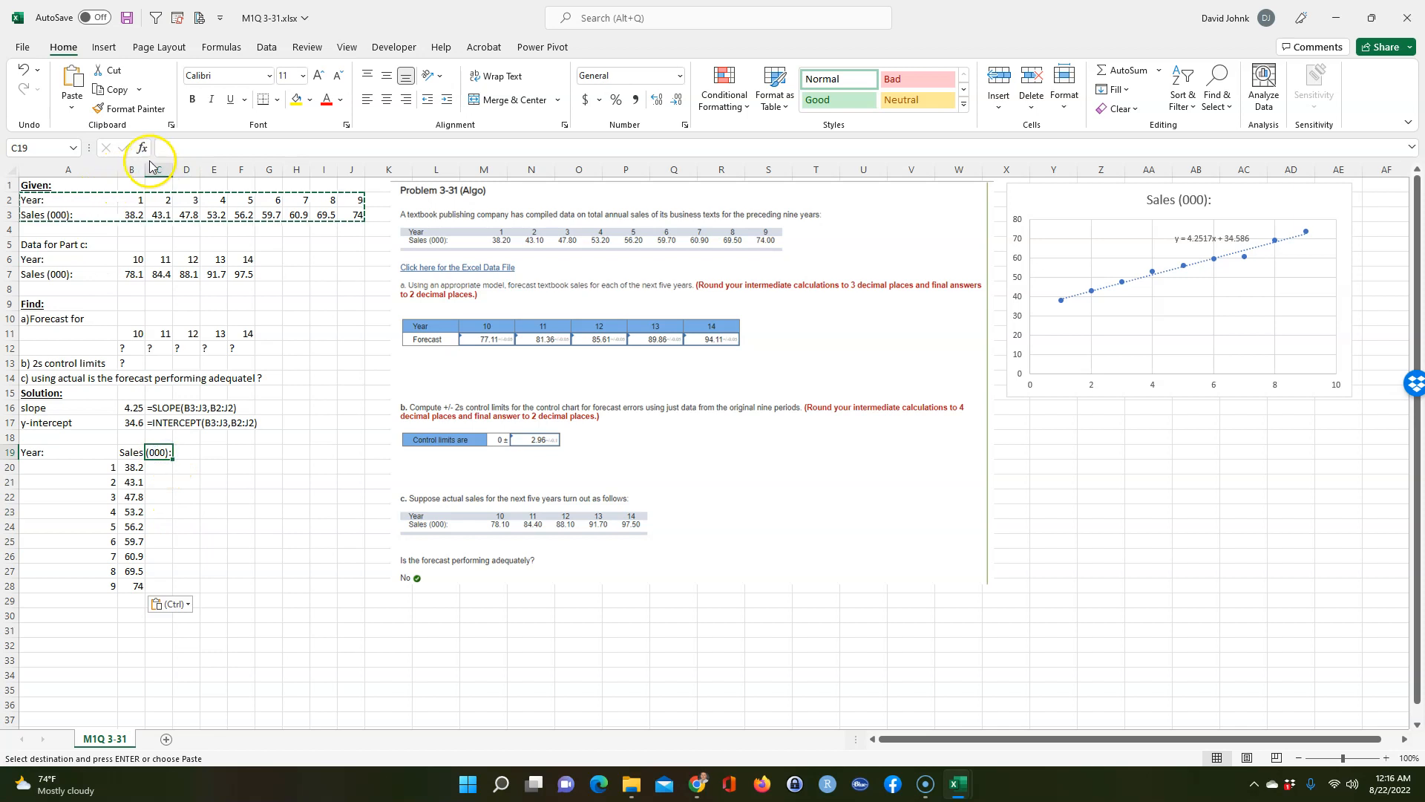
{"action": "mouse_move", "coordinate": [146, 170]}
{"action": "left_mouse_down"}
{"action": "mouse_move", "coordinate": [172, 170]}
{"action": "mouse_move", "coordinate": [148, 170]}
{"action": "left_mouse_up"}
{"action": "double_click", "coordinate": [123, 452]}
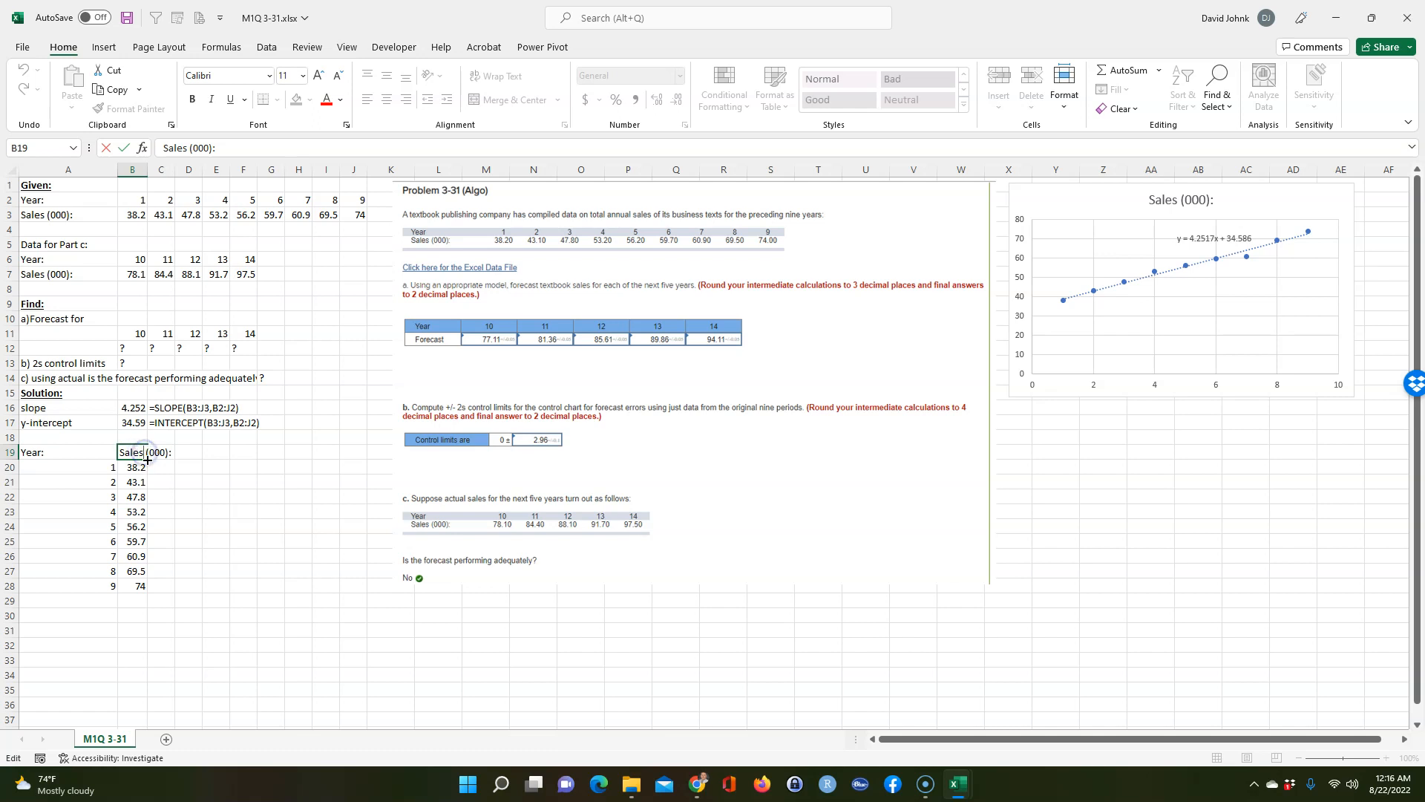
{"action": "left_click", "coordinate": [148, 556]}
{"action": "left_click", "coordinate": [216, 556]}
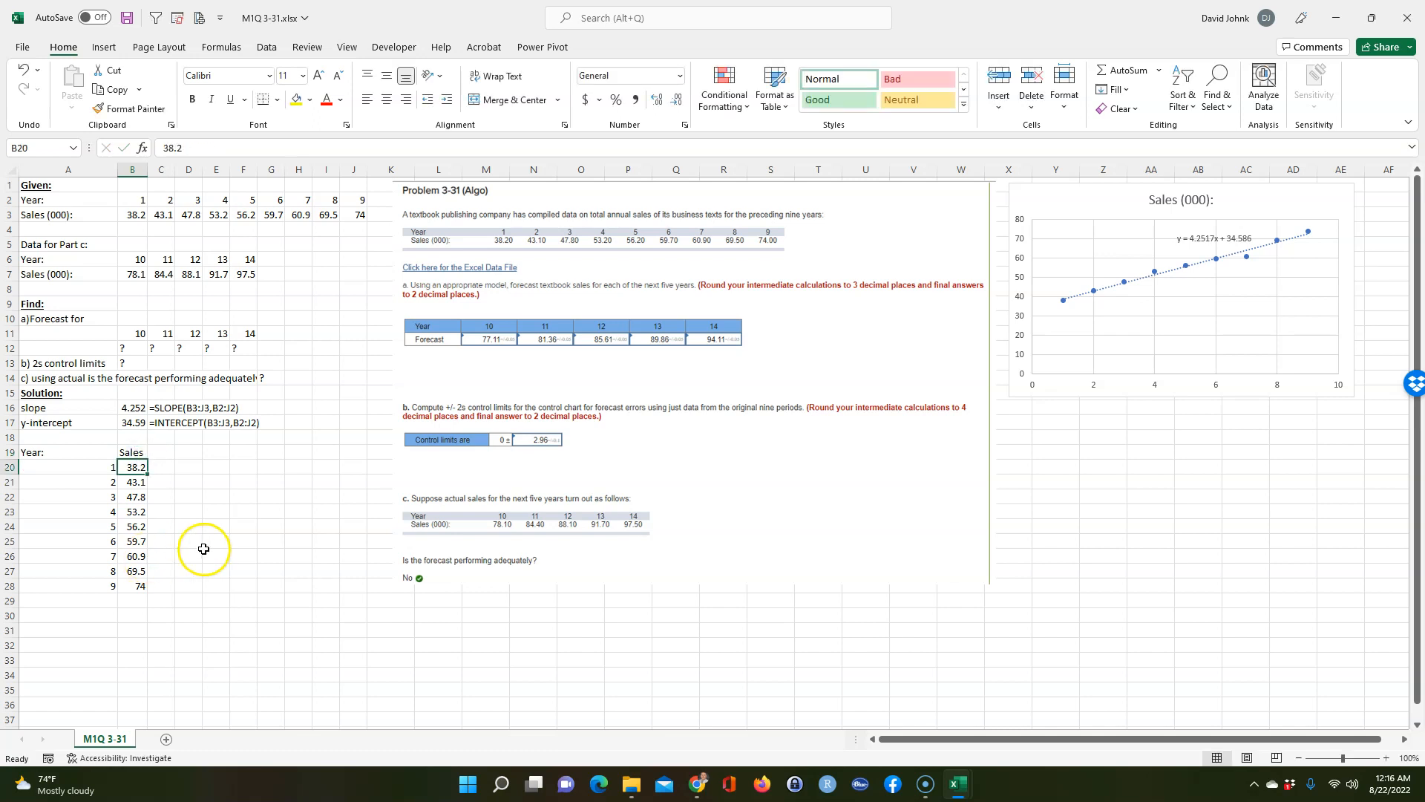
Label C19 "Forecast" and widen column C to fit the forecast values
{"action": "left_click", "coordinate": [157, 451]}
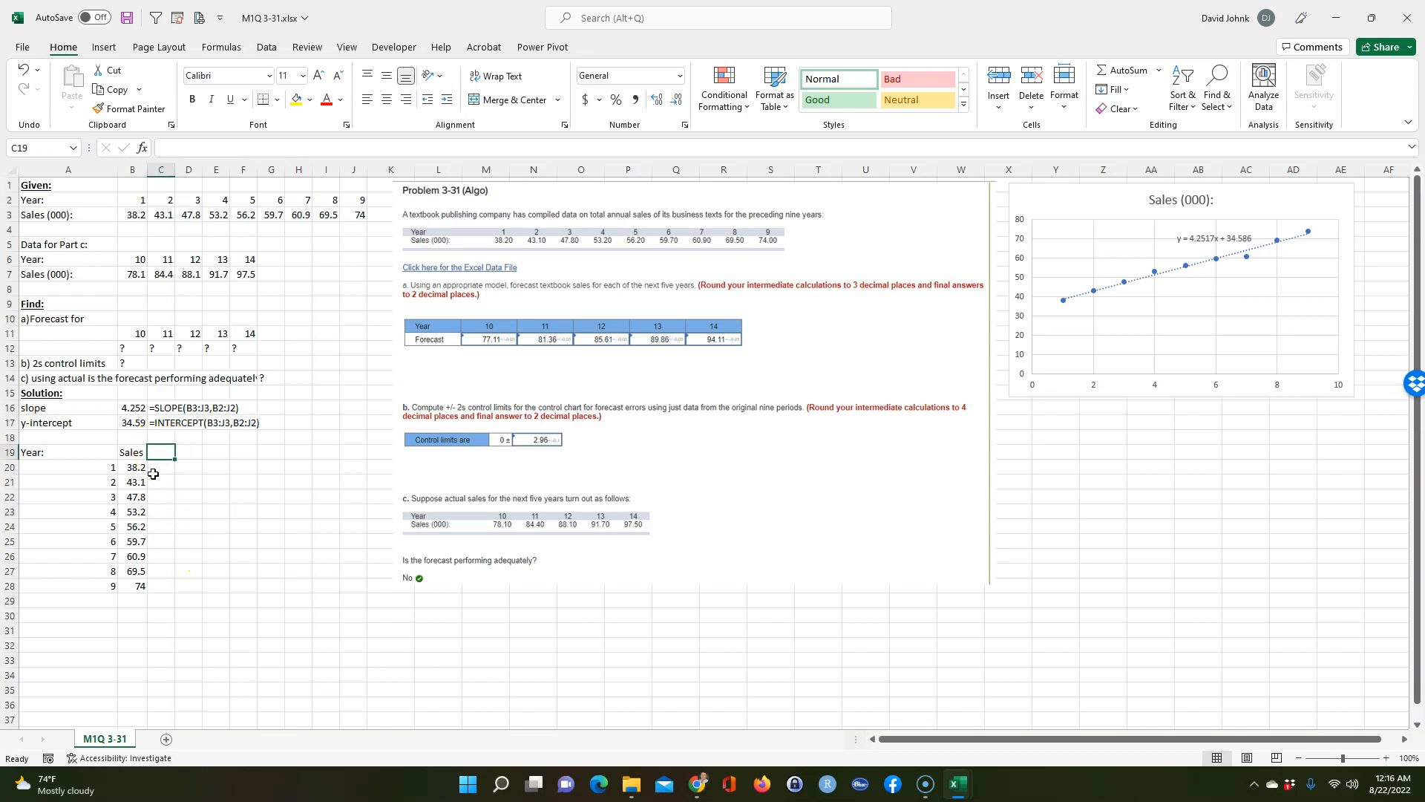
{"action": "type", "text": "Forecast"}
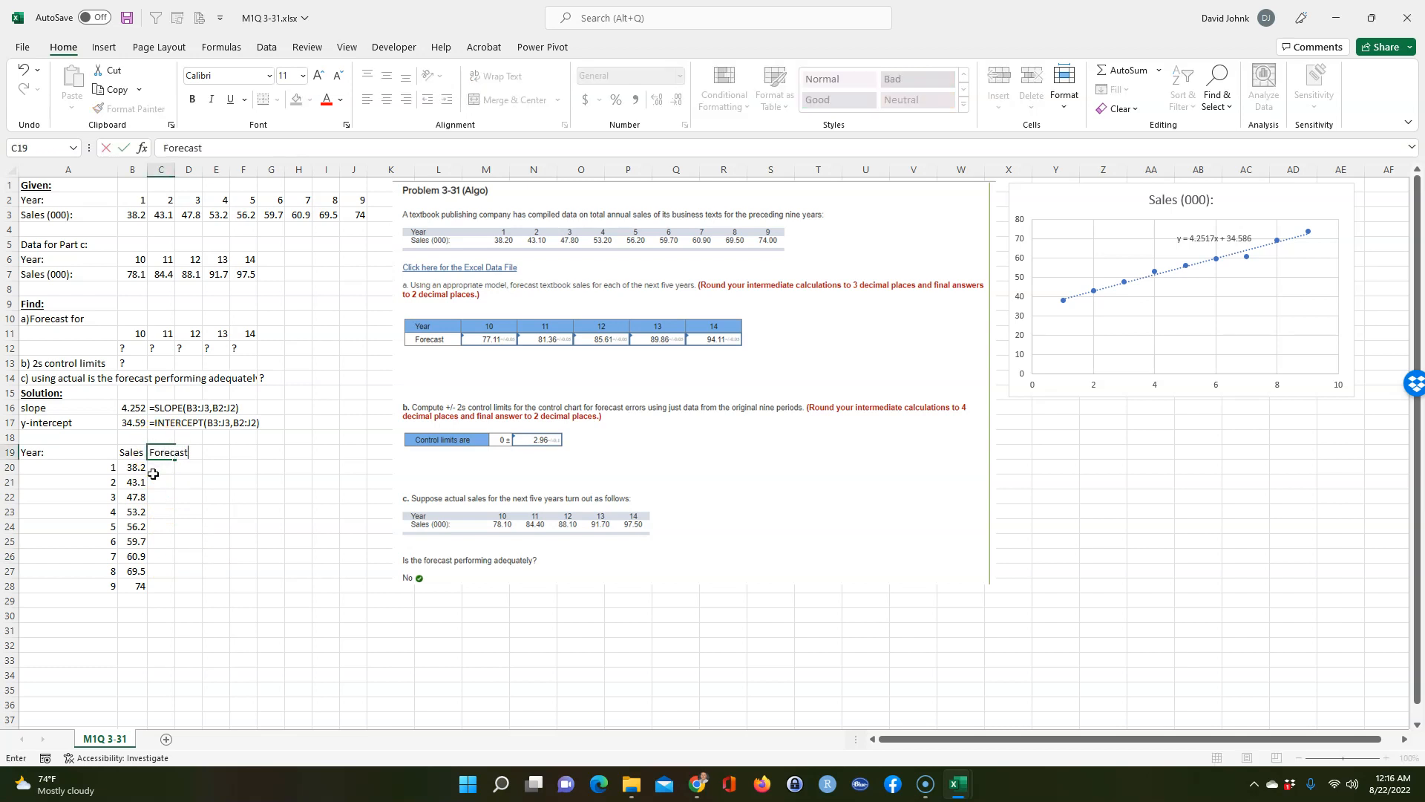
{"action": "key", "text": "Return"}
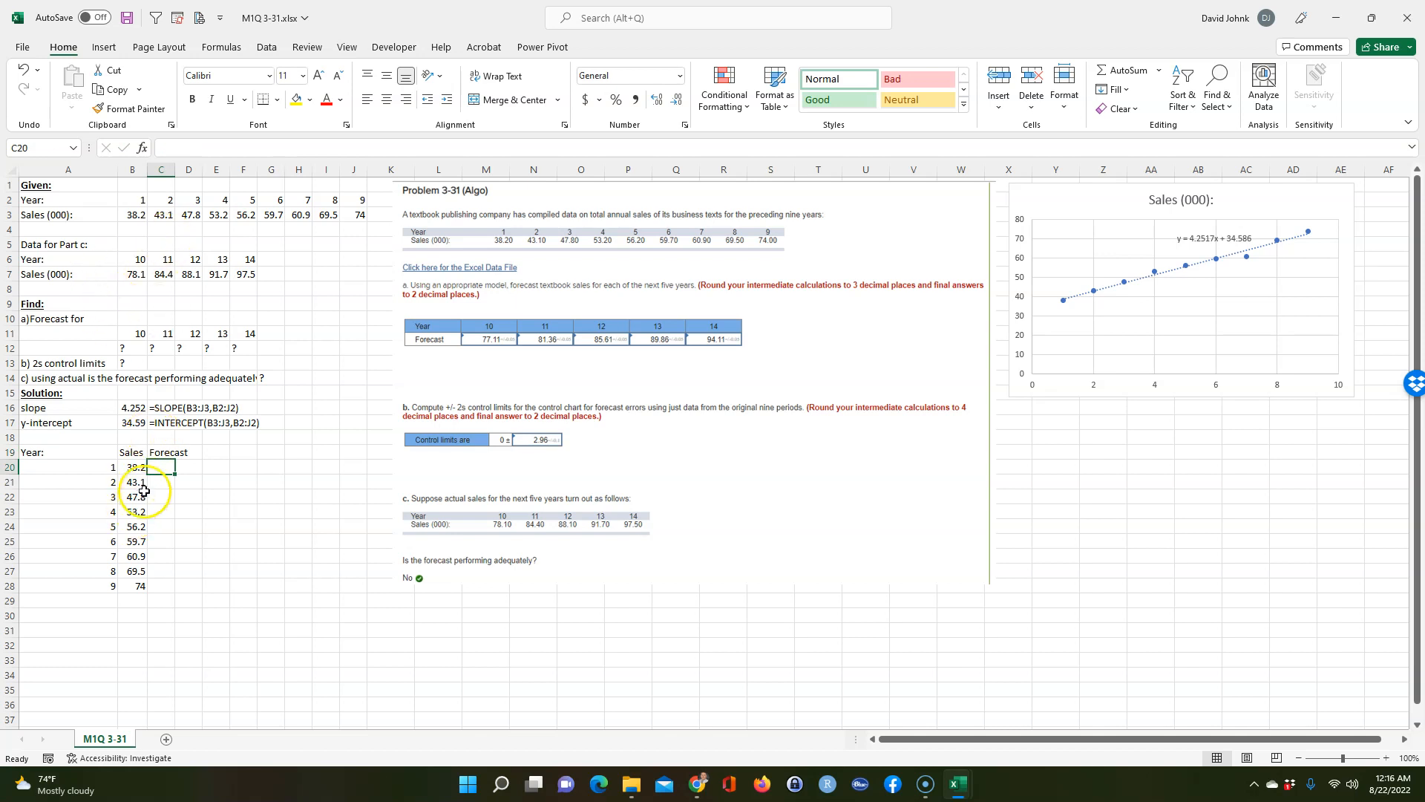
{"action": "left_click_drag", "start_coordinate": [173, 170], "coordinate": [190, 169]}
{"action": "left_click", "coordinate": [166, 532]}
Calculate the year 1 forecast in C20 as =$B$16*A20+$B$17, using absolute references for slope and intercept
{"action": "left_click", "coordinate": [126, 421]}
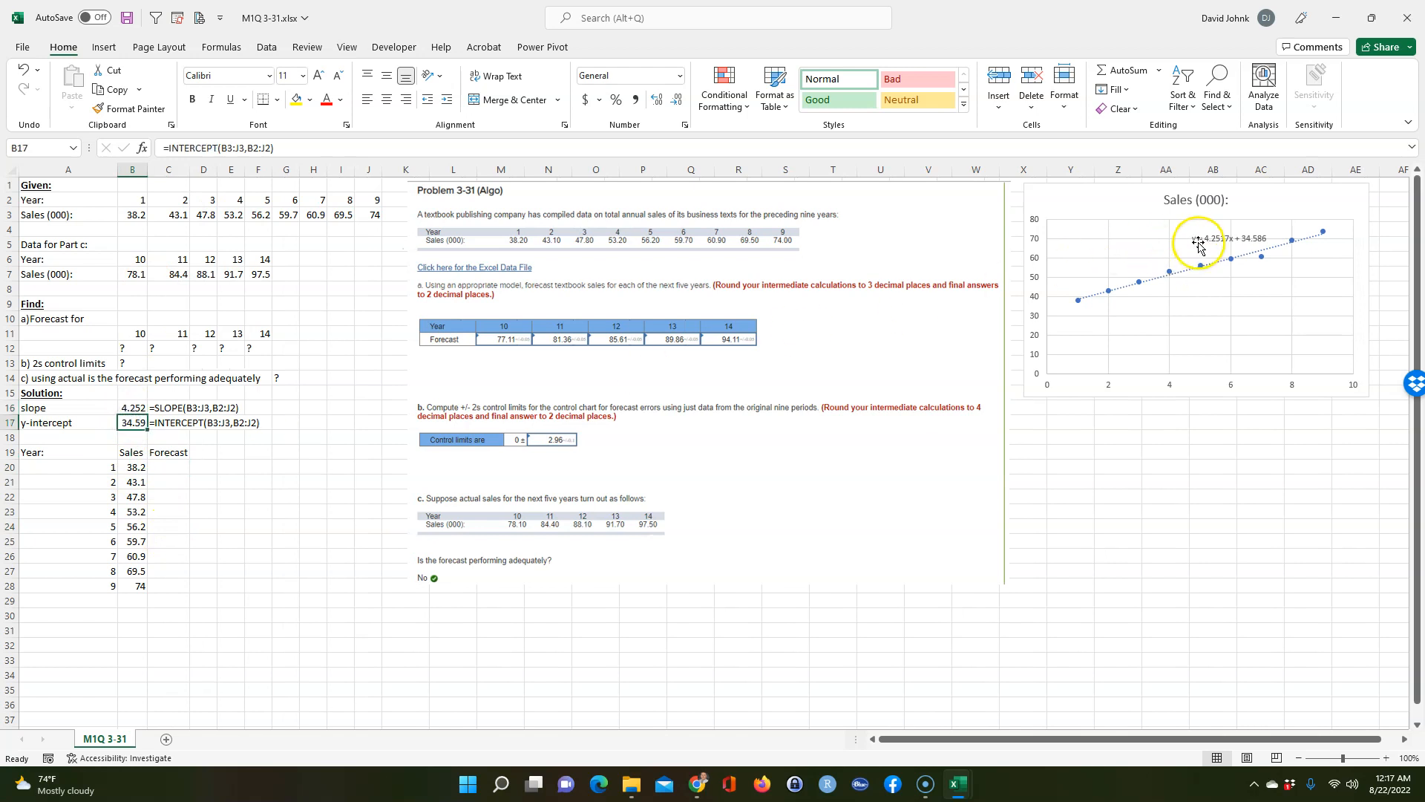
{"action": "left_click", "coordinate": [184, 464]}
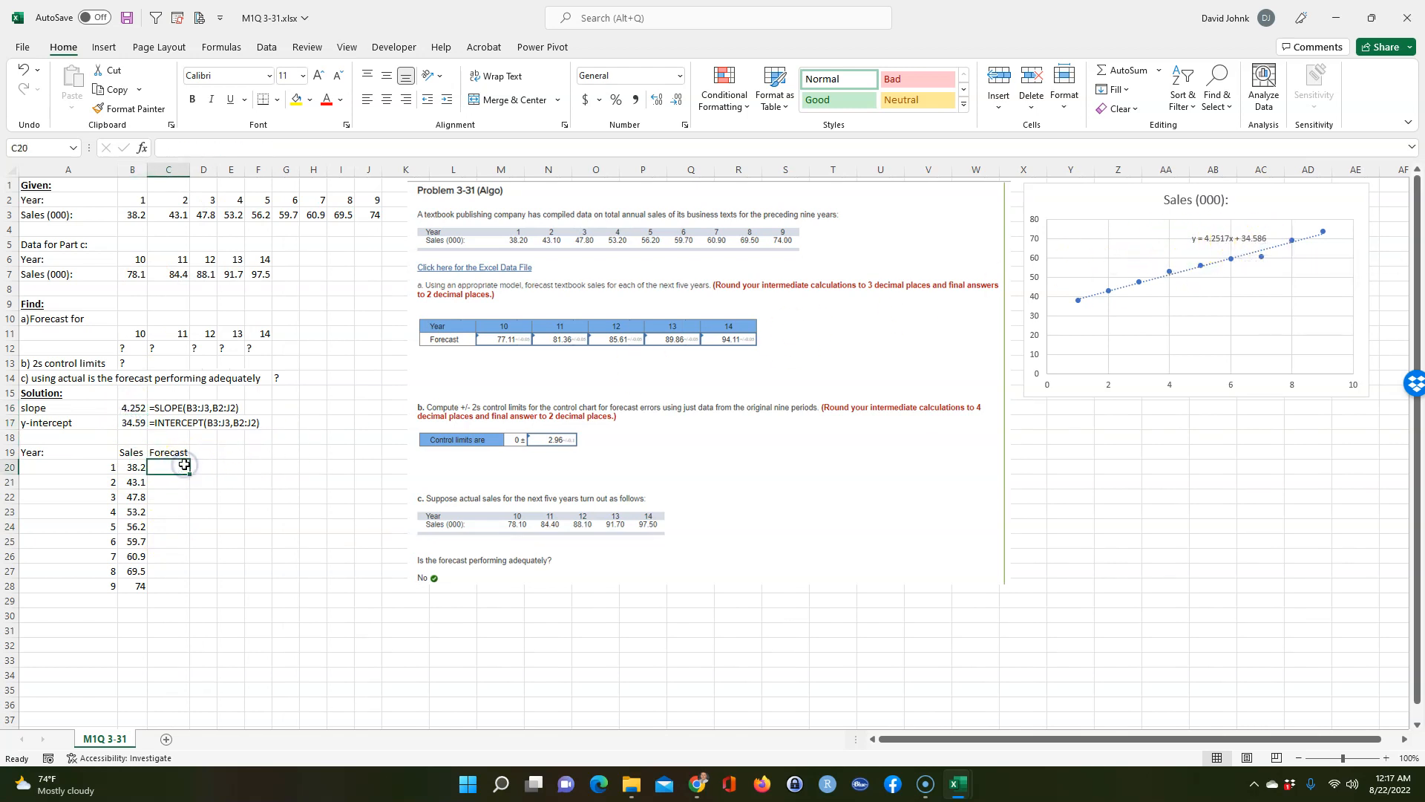
{"action": "type", "text": "="}
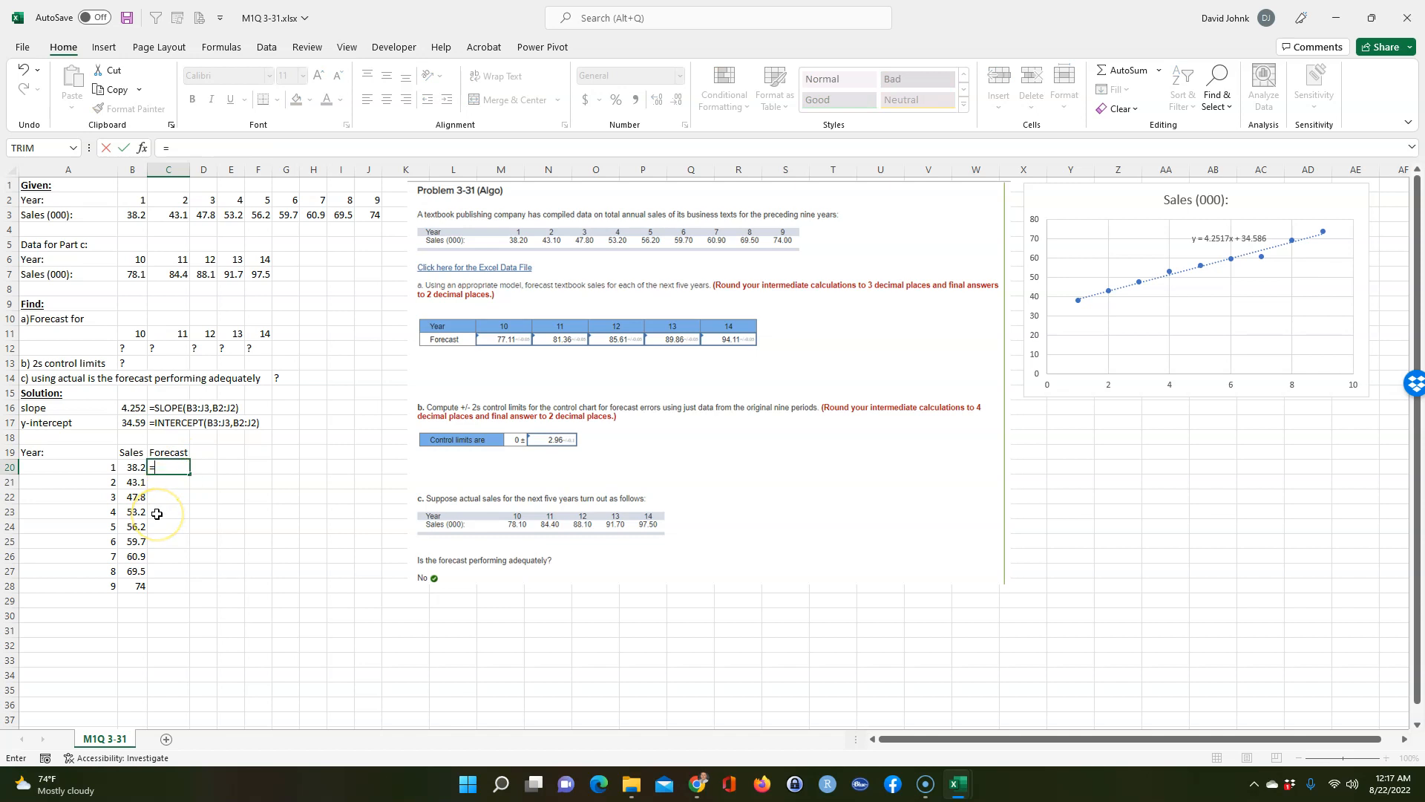
{"action": "left_click", "coordinate": [75, 468]}
{"action": "key", "text": "BackSpace"}
{"action": "key", "text": "BackSpace"}
{"action": "key", "text": "BackSpace"}
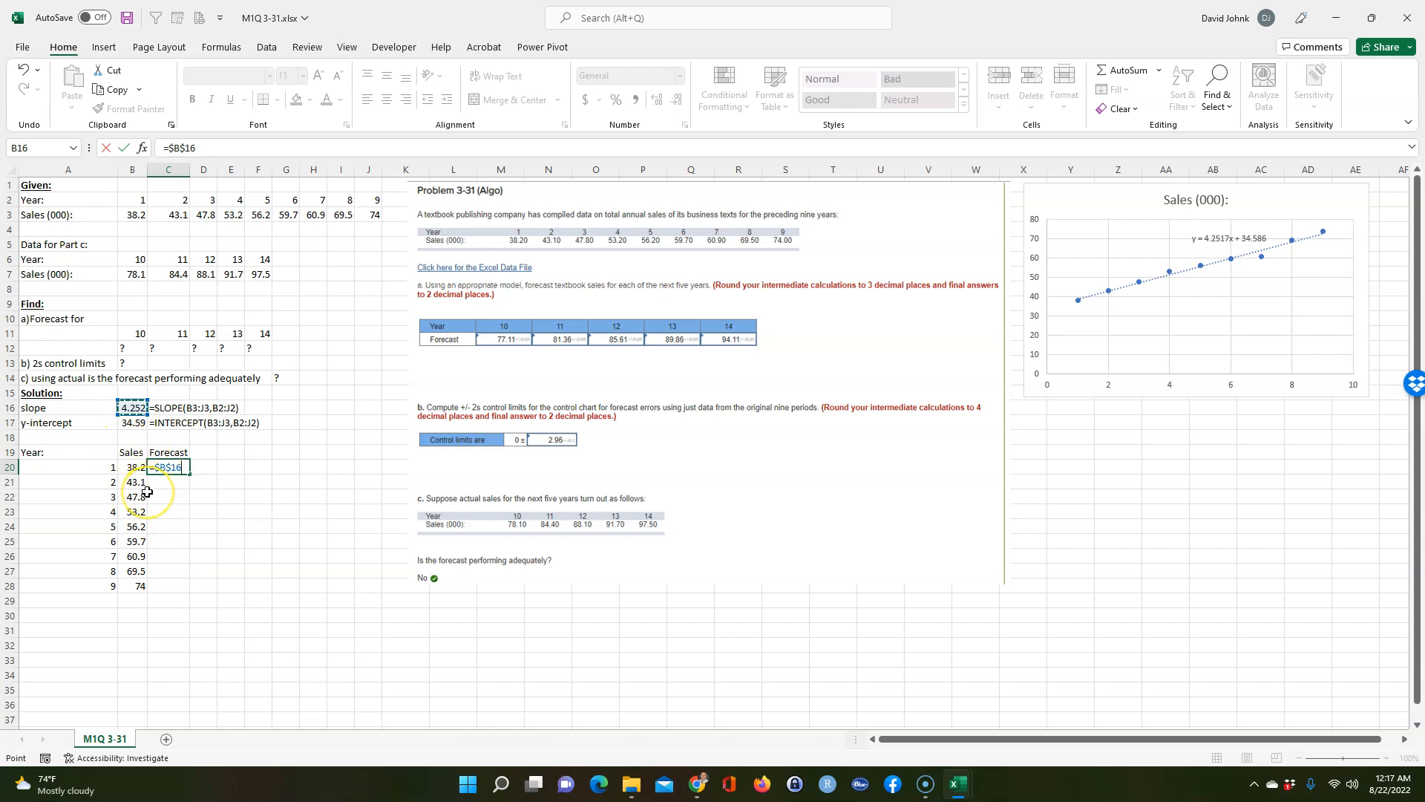
{"action": "left_click", "coordinate": [95, 466]}
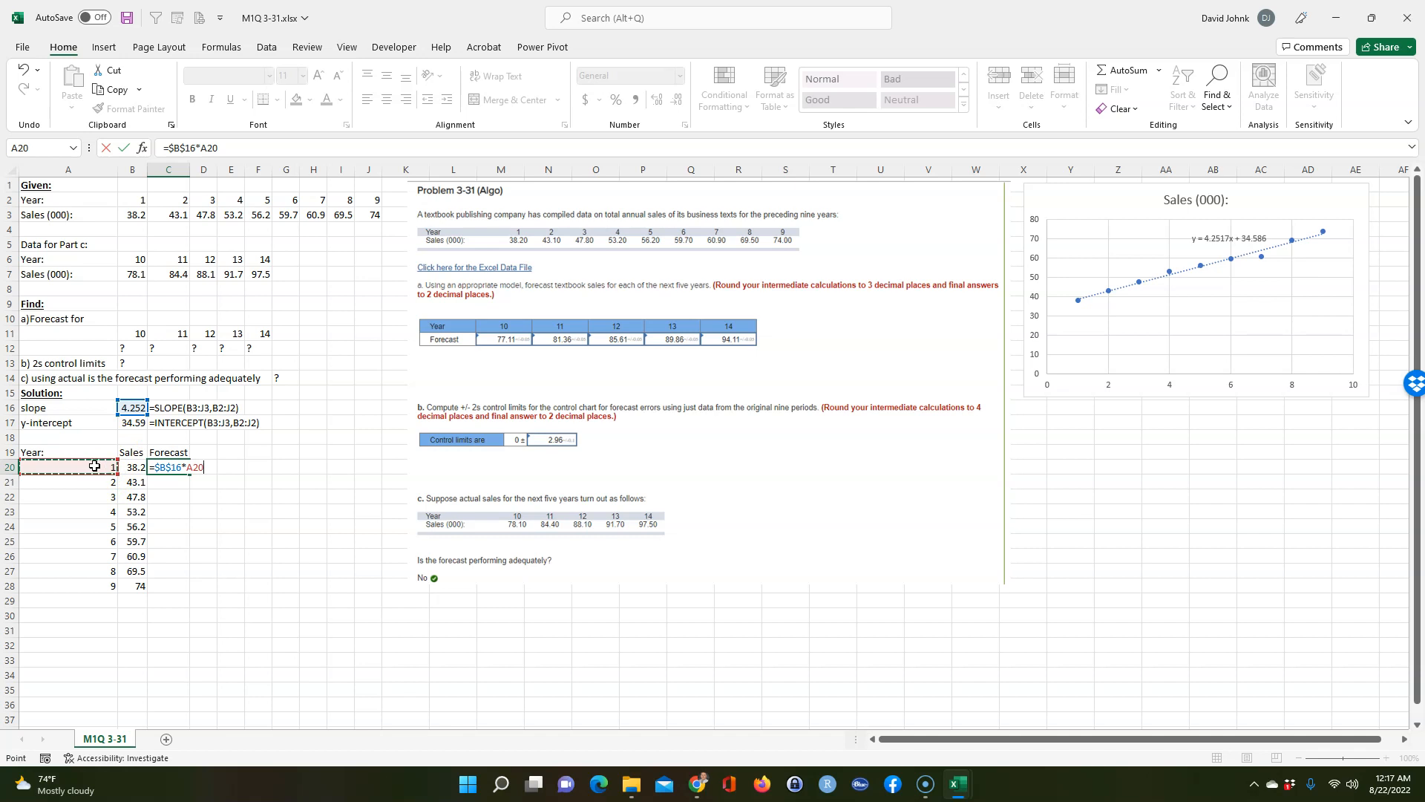
{"action": "type", "text": "+"}
{"action": "left_click", "coordinate": [127, 423]}
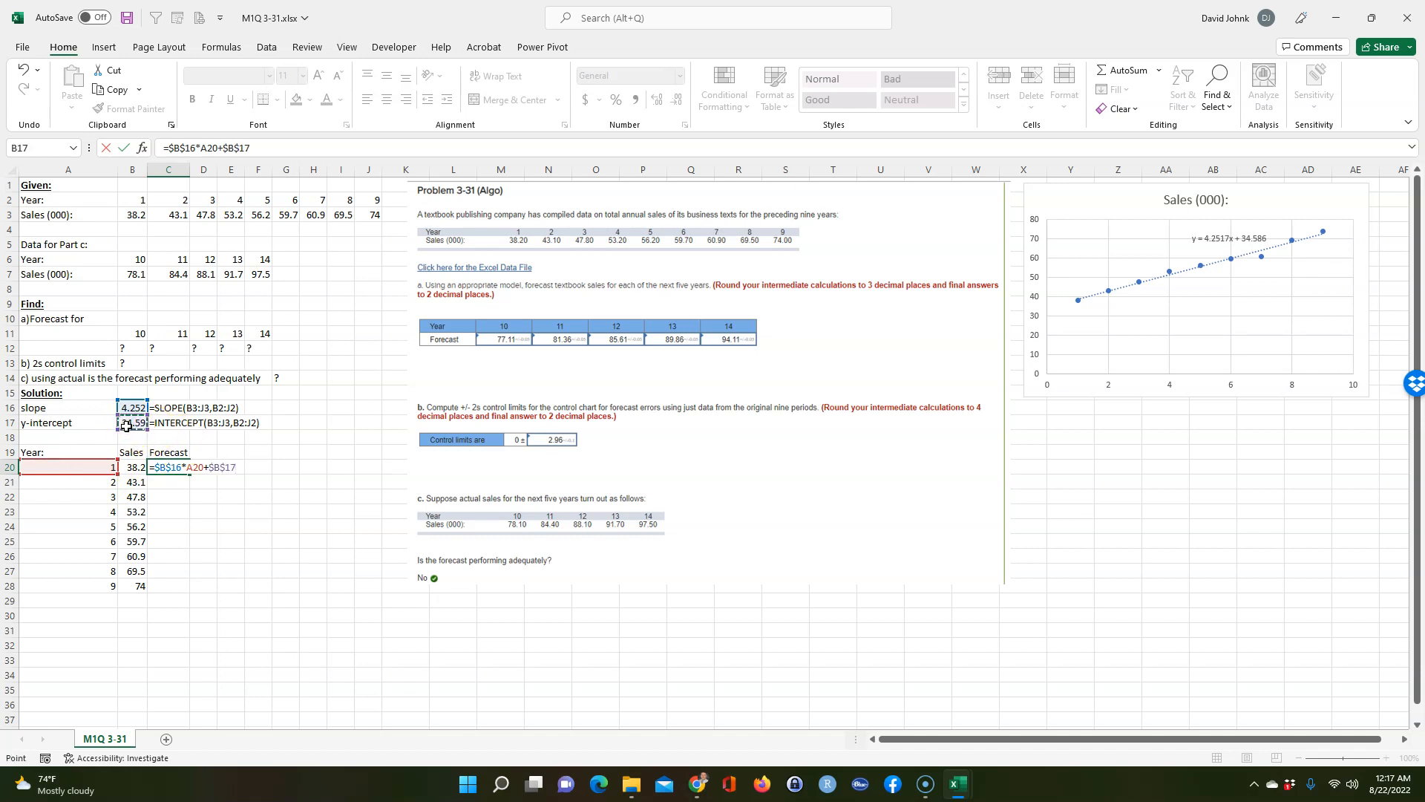
{"action": "key", "text": "Return"}
Fill the forecast formula from C20 down to C28
{"action": "left_click", "coordinate": [156, 470]}
{"action": "double_click", "coordinate": [190, 476]}
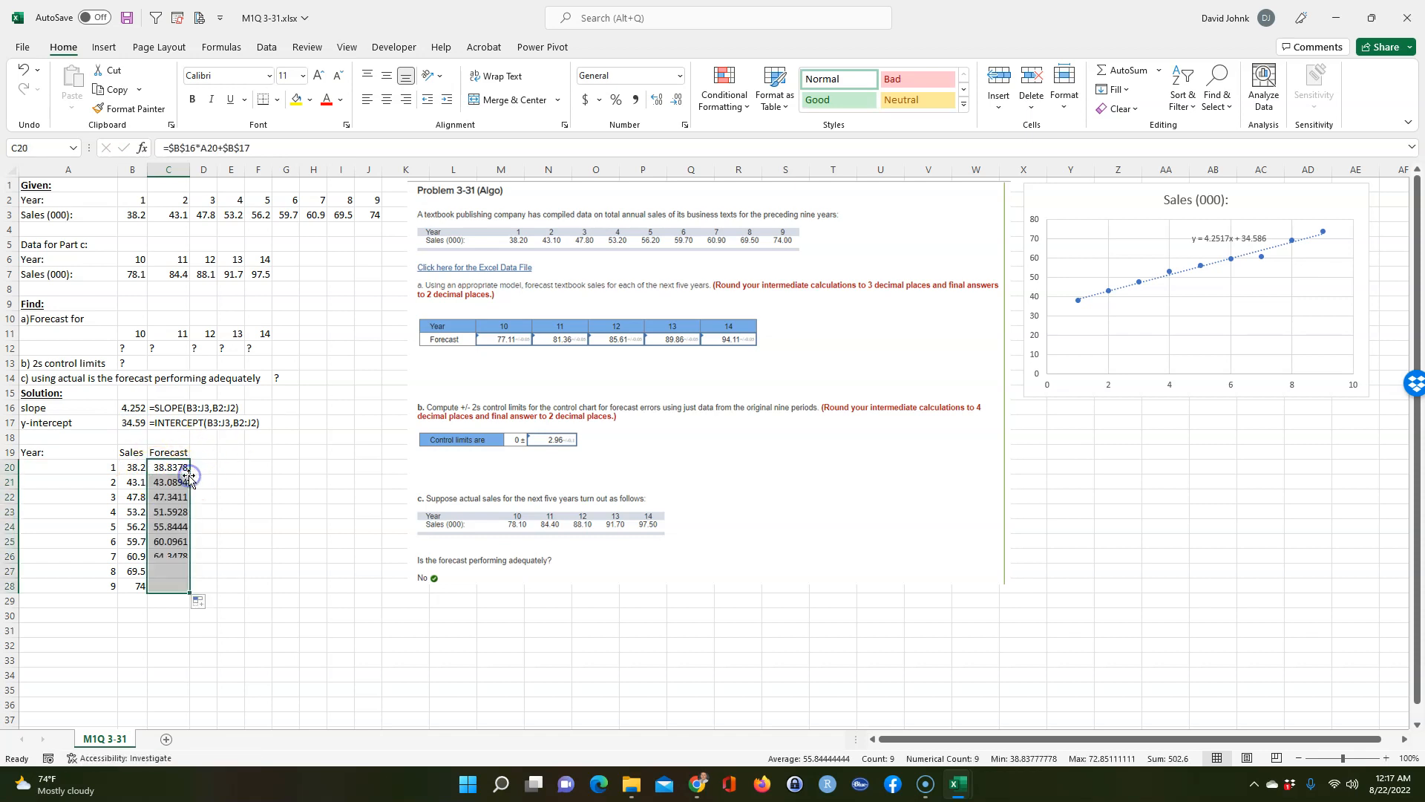
{"action": "left_click", "coordinate": [138, 658]}
Copy the FORMULATEXT formula from C17 into D20 and fill it down to D28 to show the forecast formulas
{"action": "left_click", "coordinate": [199, 470]}
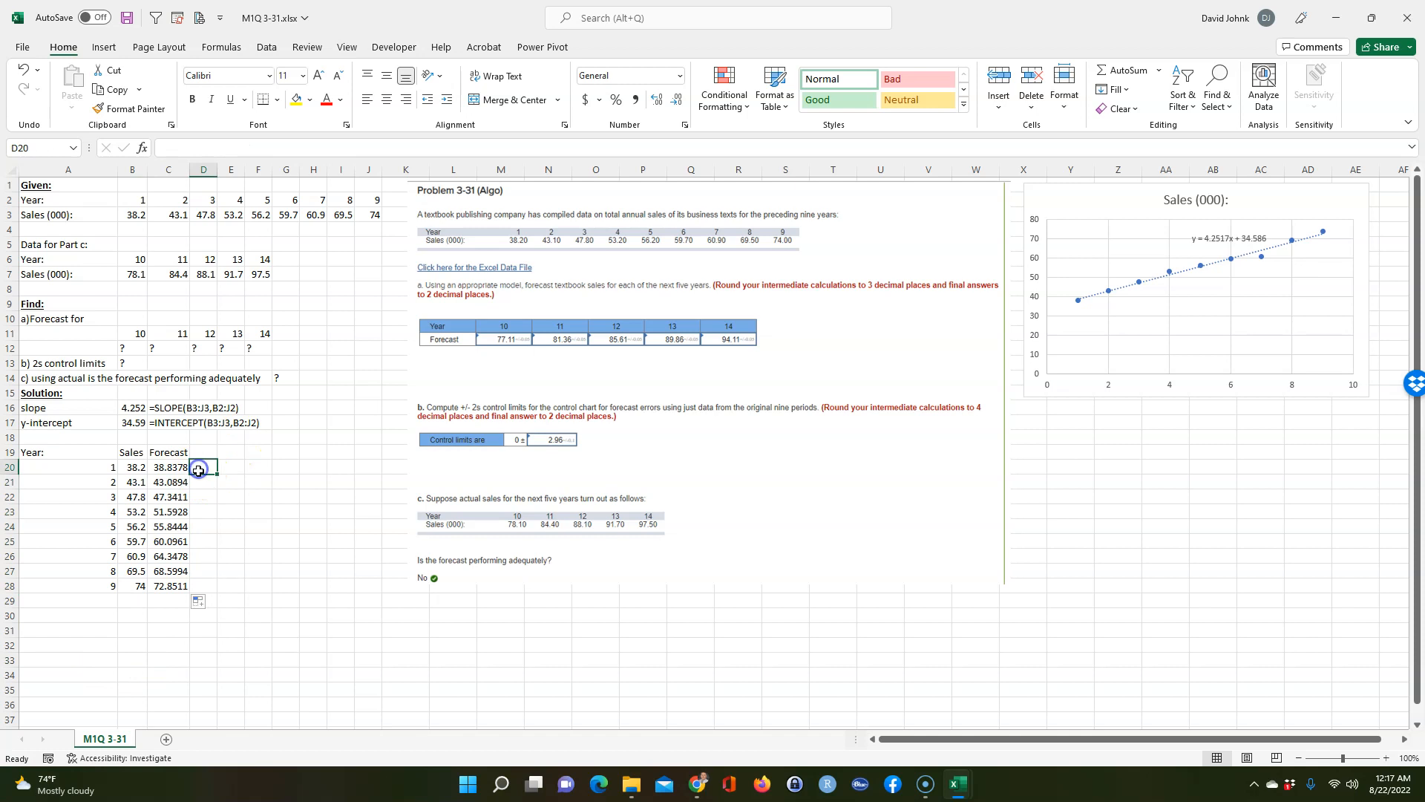
{"action": "left_click", "coordinate": [163, 409]}
{"action": "left_click", "coordinate": [164, 424]}
{"action": "key", "text": "ctrl+c"}
{"action": "left_click", "coordinate": [200, 465]}
{"action": "key", "text": "ctrl+v"}
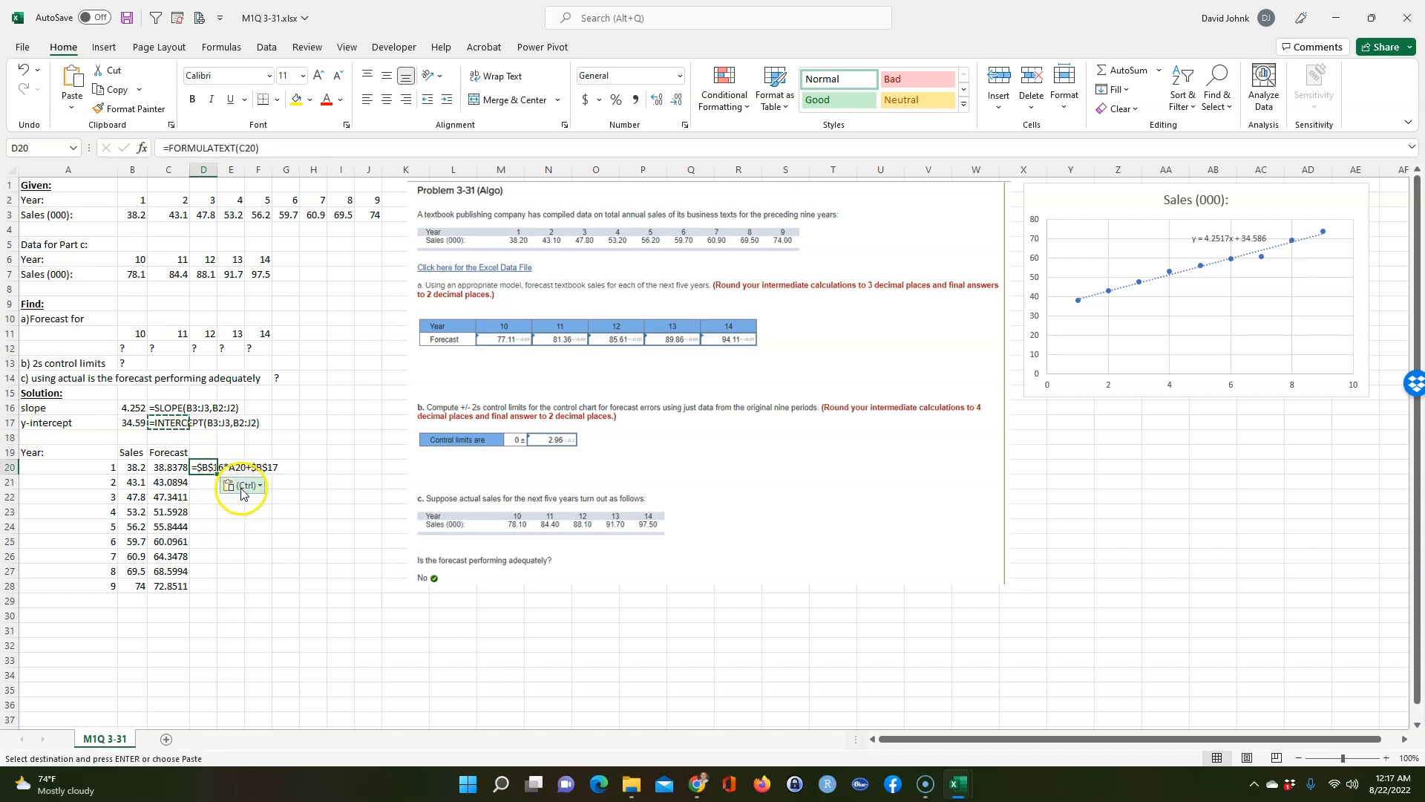
{"action": "left_click_drag", "start_coordinate": [216, 476], "coordinate": [205, 587]}
{"action": "left_click", "coordinate": [192, 647]}
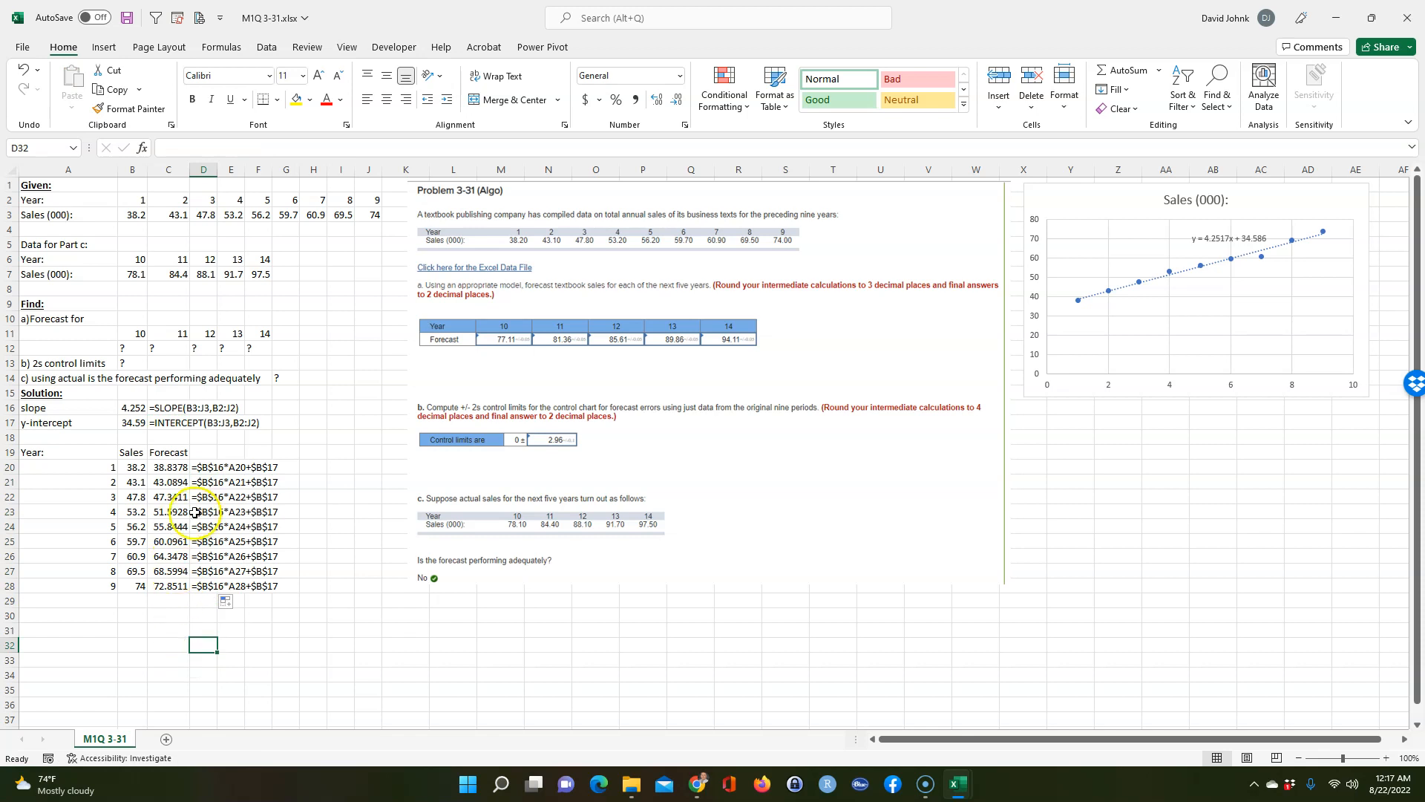
Check which slope, year and intercept cells the forecast formulas in C23 and C26 refer to
{"action": "left_click", "coordinate": [215, 514]}
{"action": "double_click", "coordinate": [179, 517]}
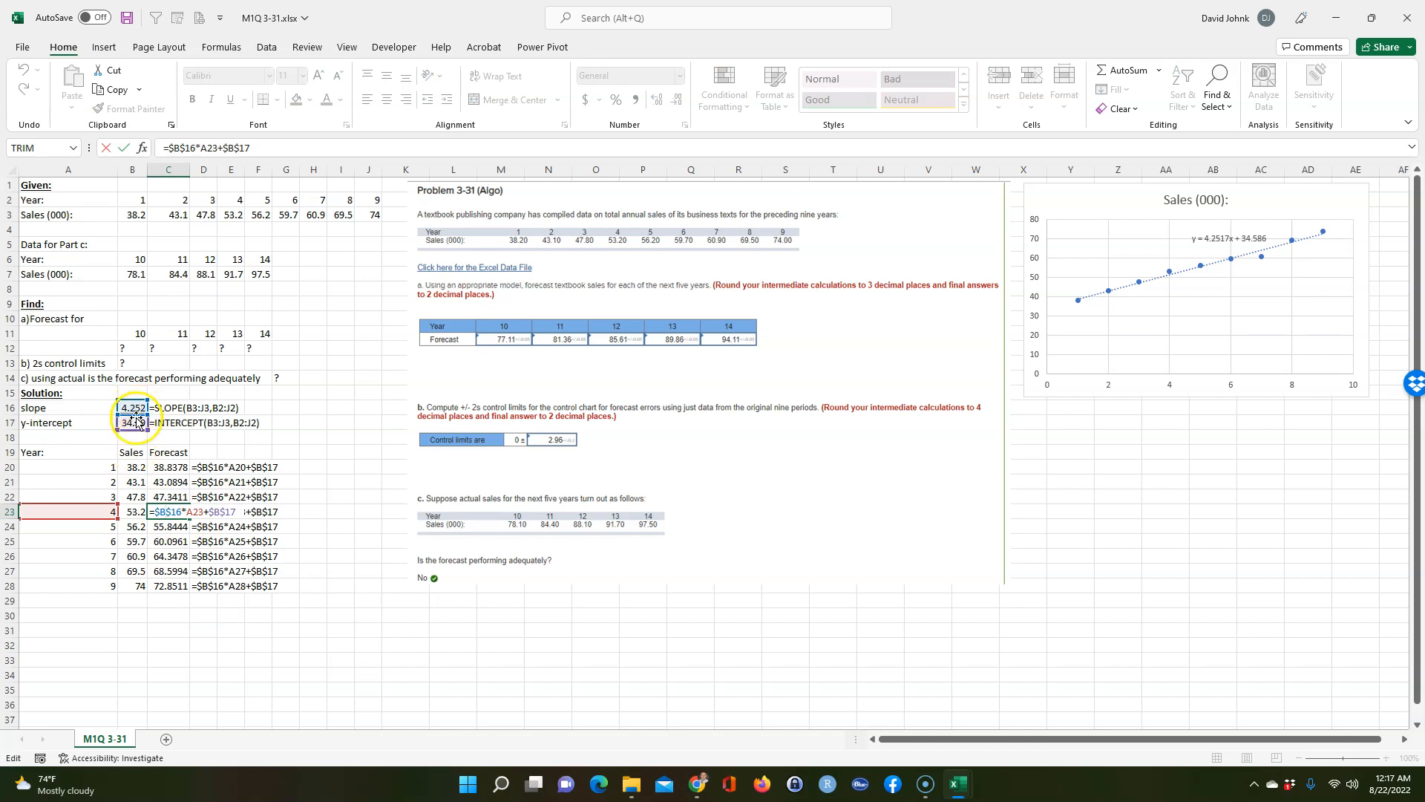
{"action": "left_click", "coordinate": [176, 550]}
{"action": "double_click", "coordinate": [176, 550]}
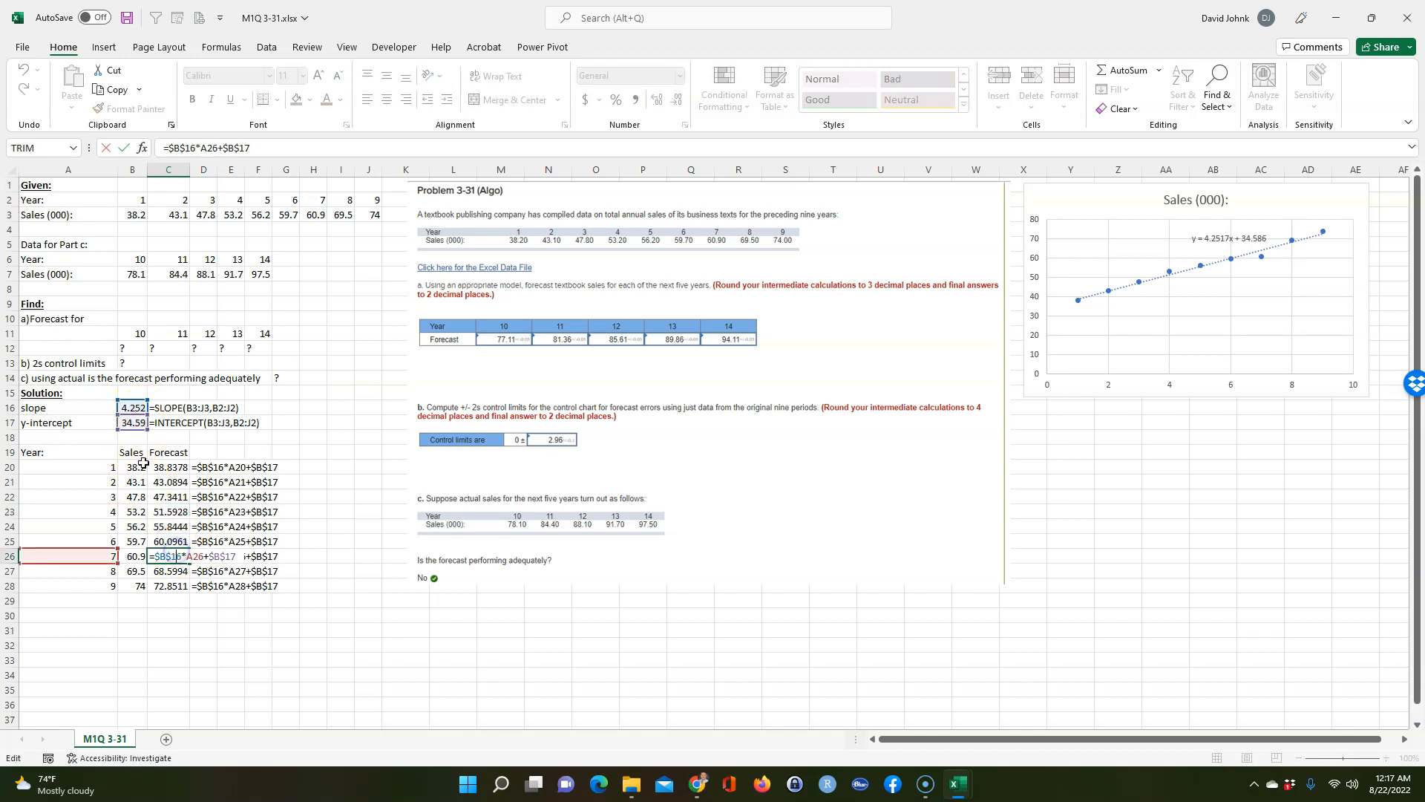
{"action": "key", "text": "Escape"}
{"action": "left_click", "coordinate": [157, 627]}
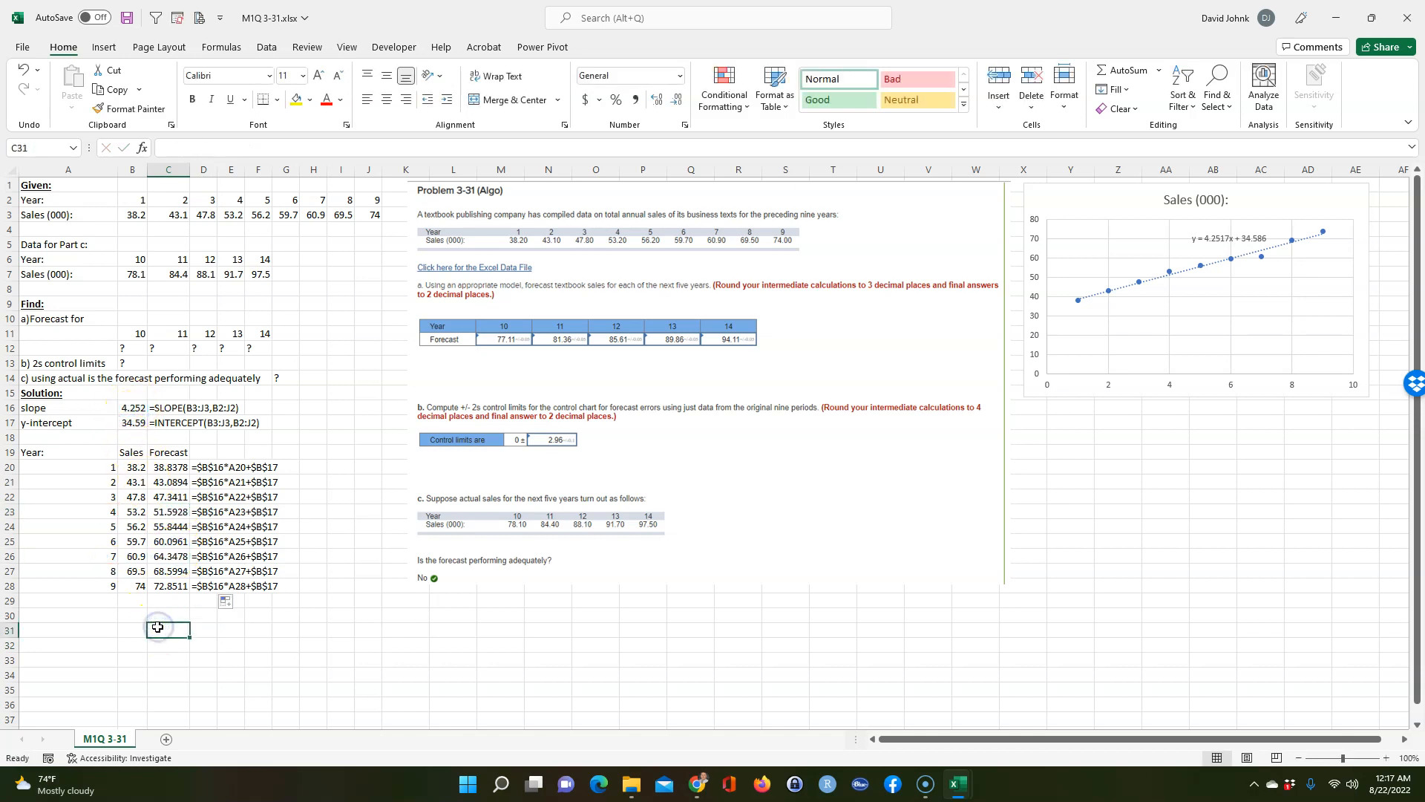
Move the trendline equation farther from the trendline in the sales chart and widen the chart
{"action": "left_click", "coordinate": [1230, 238]}
{"action": "left_click_drag", "start_coordinate": [1202, 231], "coordinate": [1152, 227]}
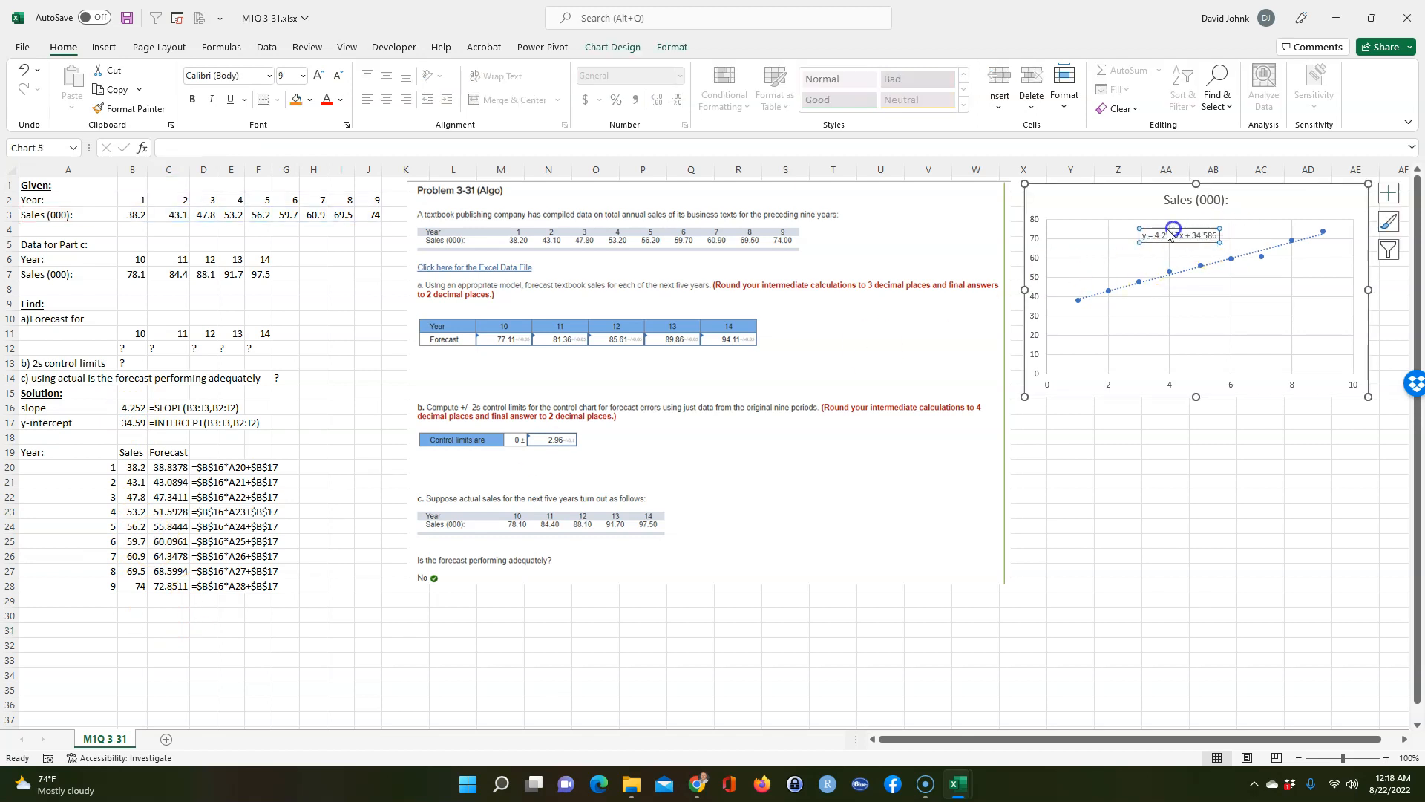
{"action": "left_click", "coordinate": [170, 615]}
{"action": "left_click_drag", "start_coordinate": [167, 467], "coordinate": [169, 571]}
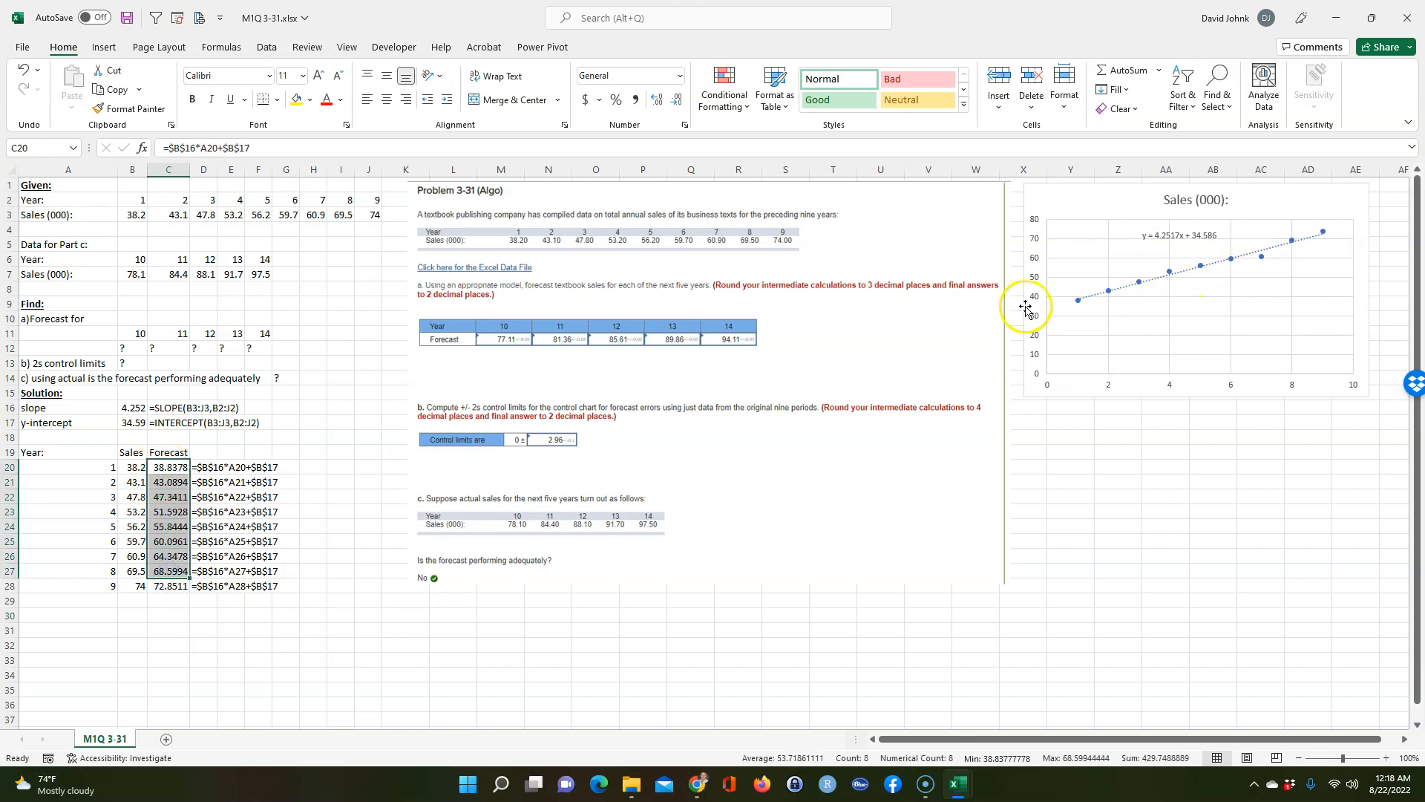
{"action": "left_click_drag", "start_coordinate": [167, 470], "coordinate": [169, 586]}
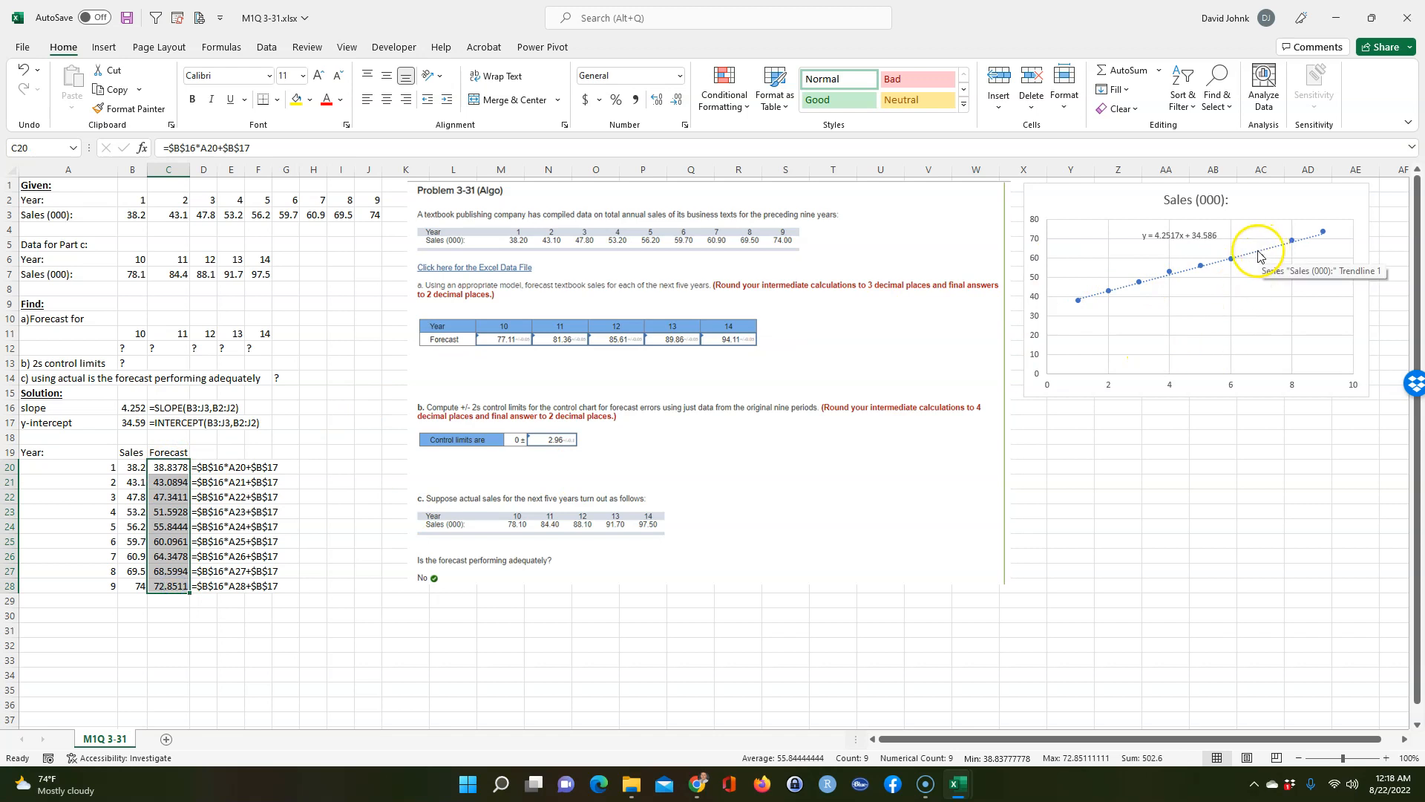
{"action": "left_click", "coordinate": [1360, 279]}
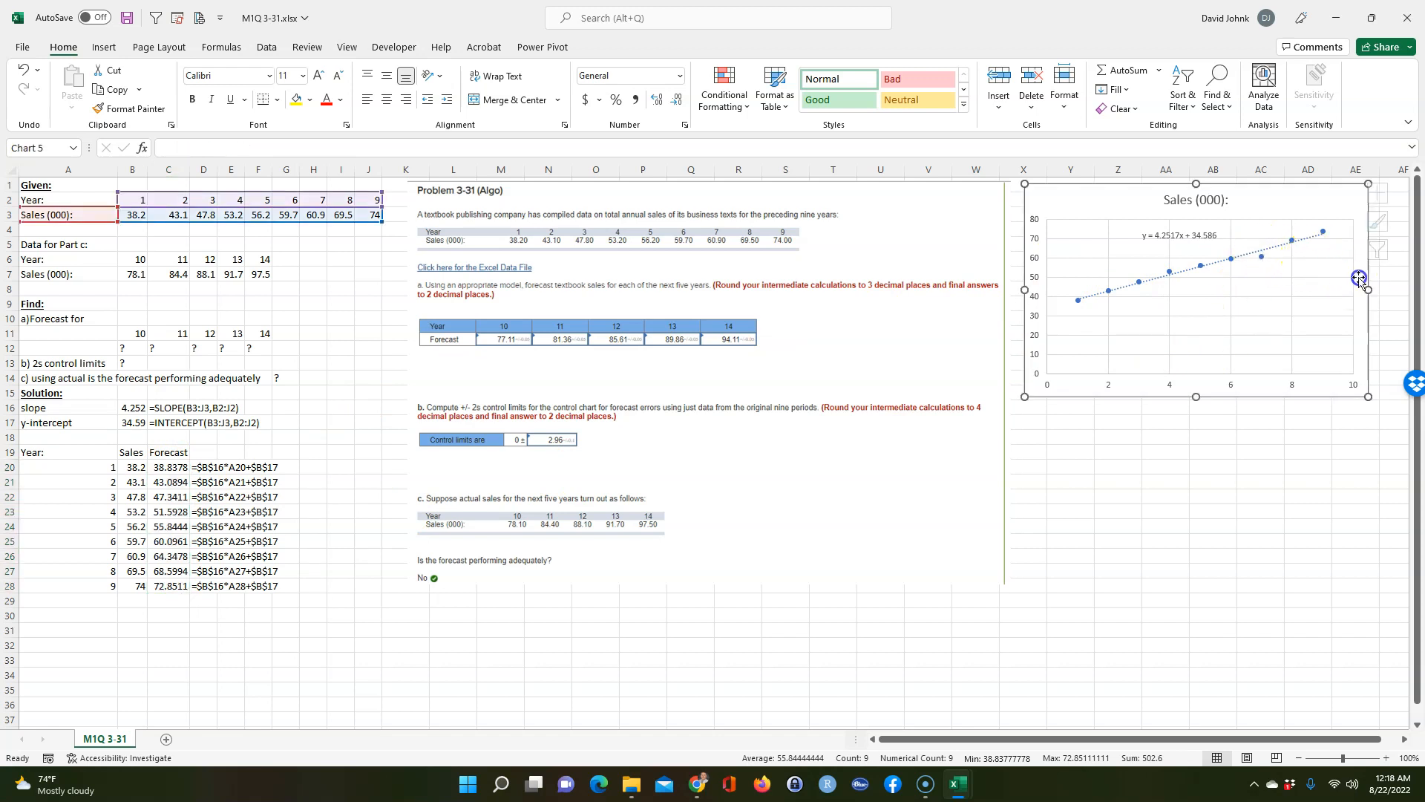
{"action": "left_click_drag", "start_coordinate": [1372, 290], "coordinate": [1402, 290]}
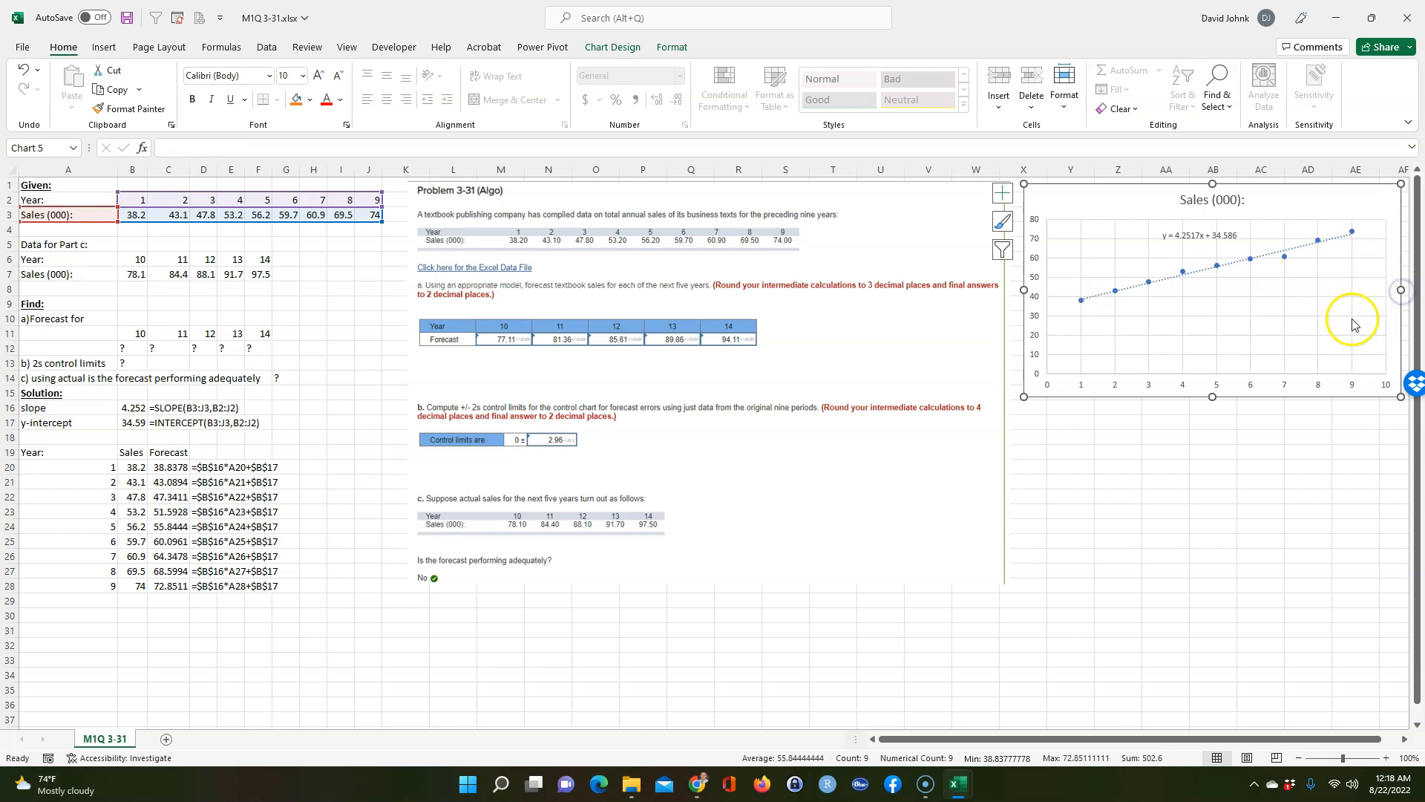
Compare the year 7 sales point and trendline in the chart with actual sales in B26 and forecast in C26
{"action": "left_click", "coordinate": [1285, 261]}
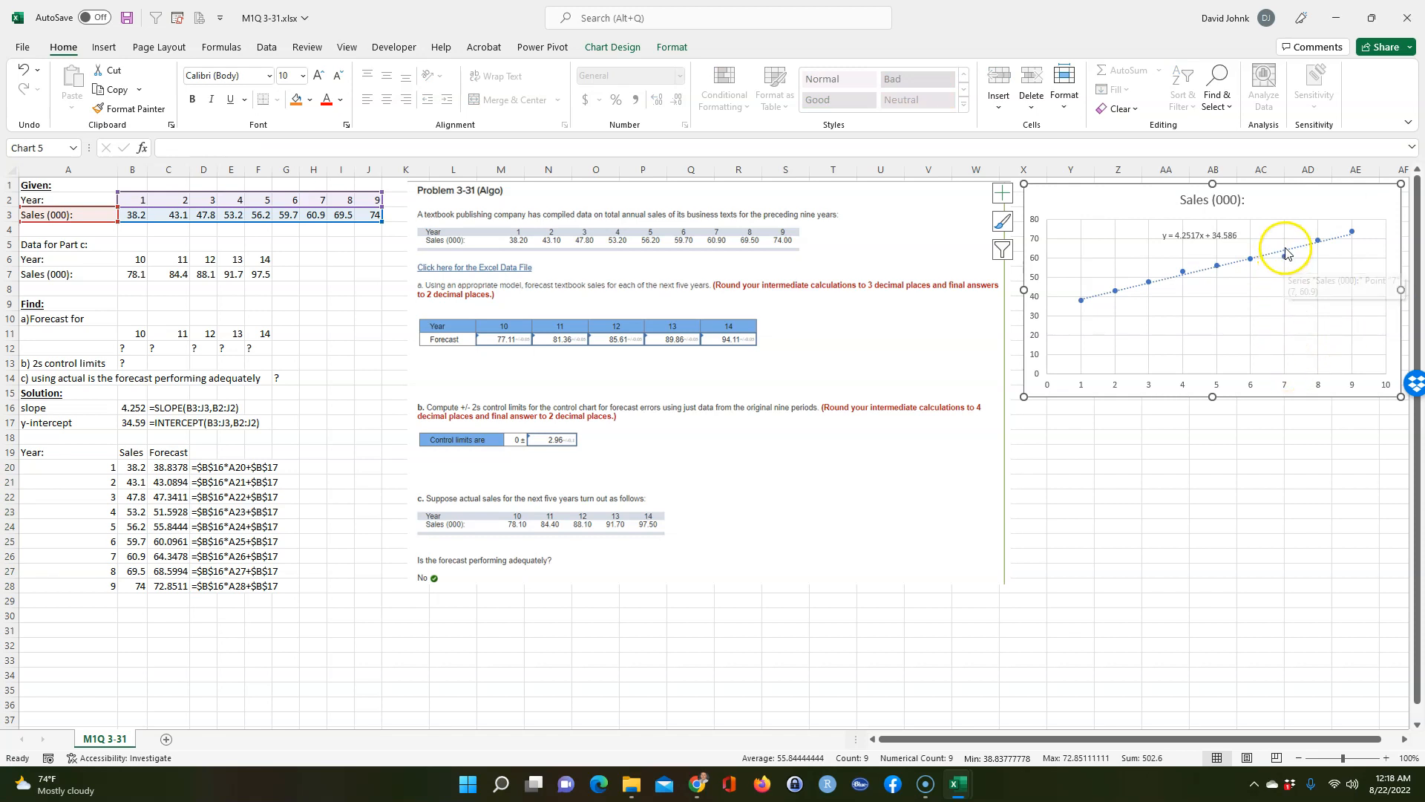
{"action": "left_click", "coordinate": [169, 556]}
{"action": "left_click", "coordinate": [126, 556]}
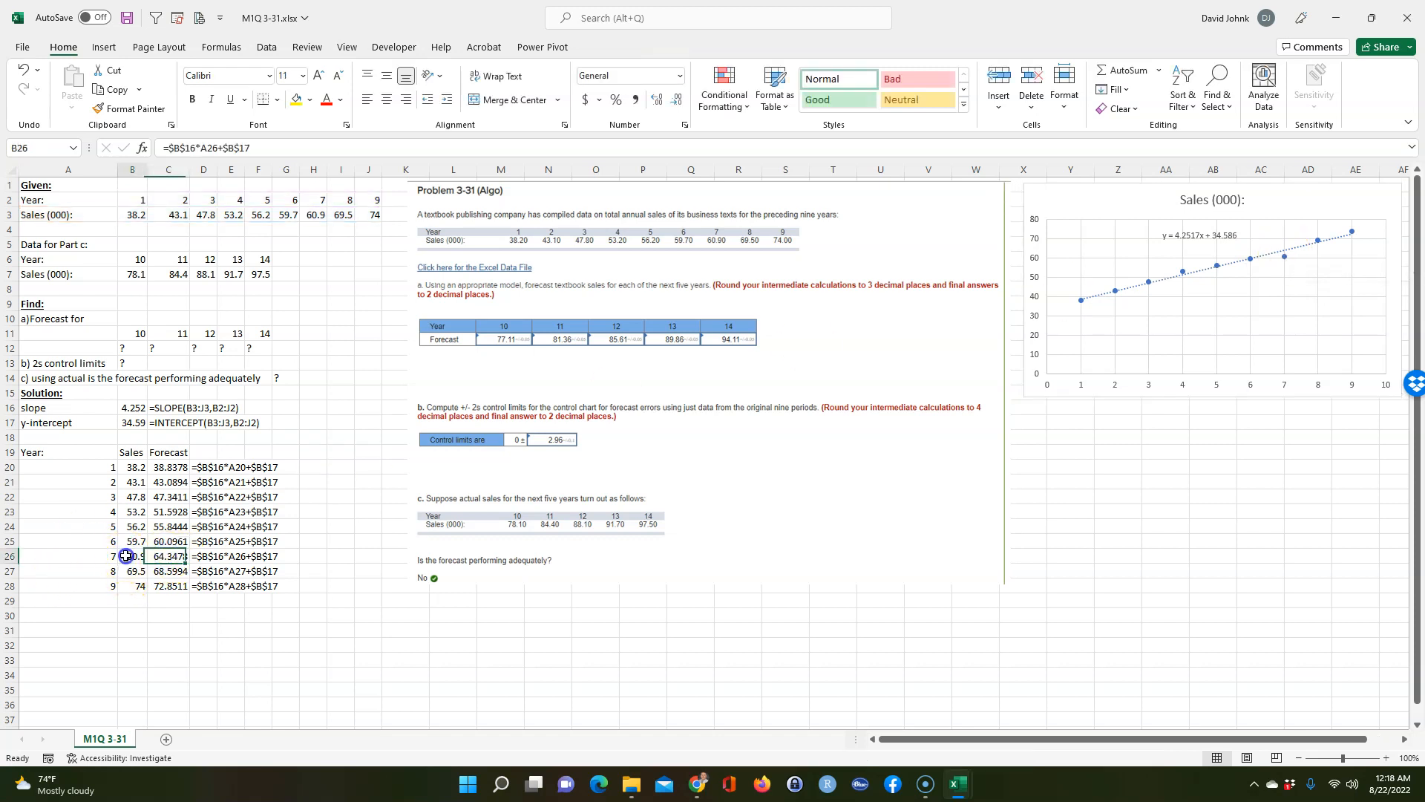
{"action": "left_click", "coordinate": [155, 556]}
{"action": "left_click", "coordinate": [126, 557]}
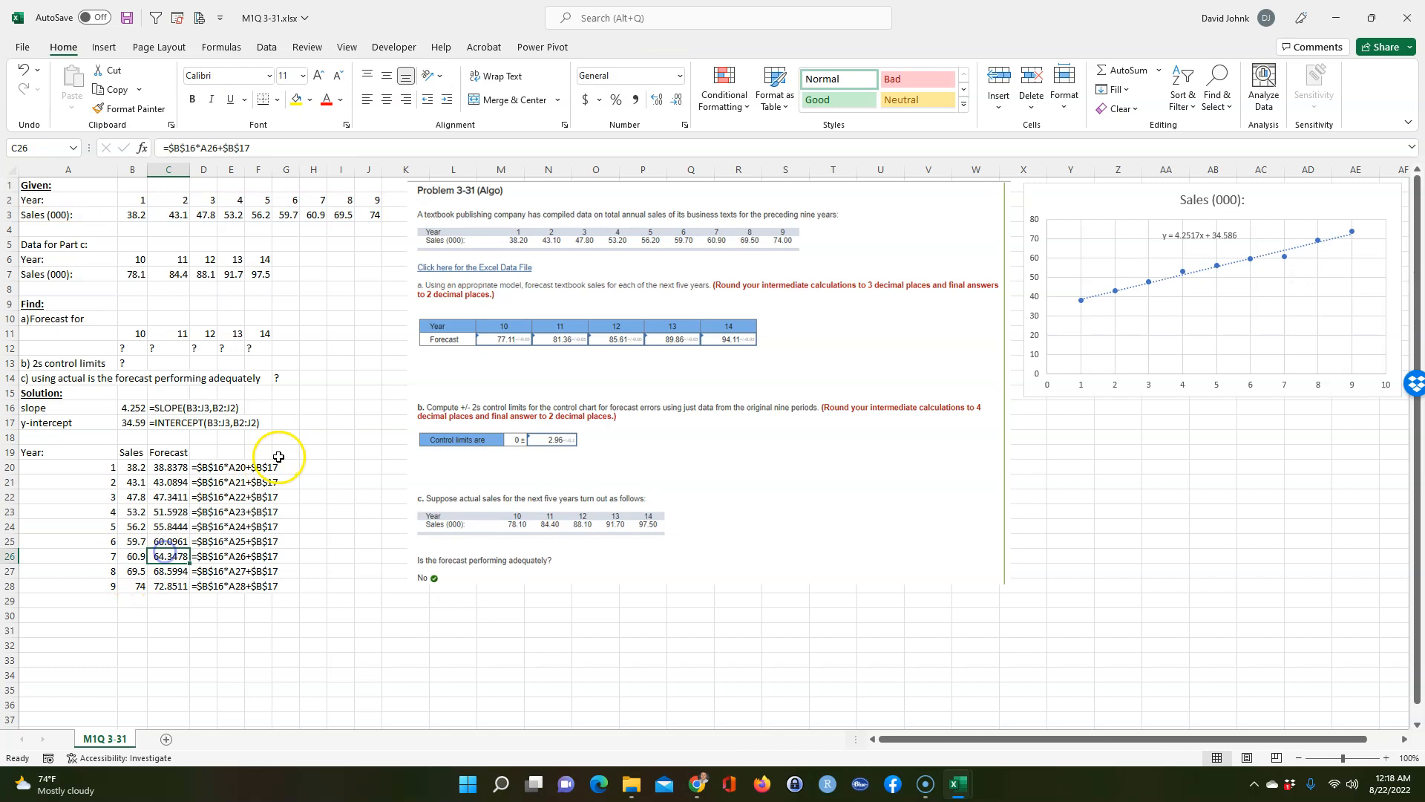
Add an "error" column headed in H19, calculating =B20-C20 in H20 and filling it down to H28
{"action": "left_click", "coordinate": [315, 454]}
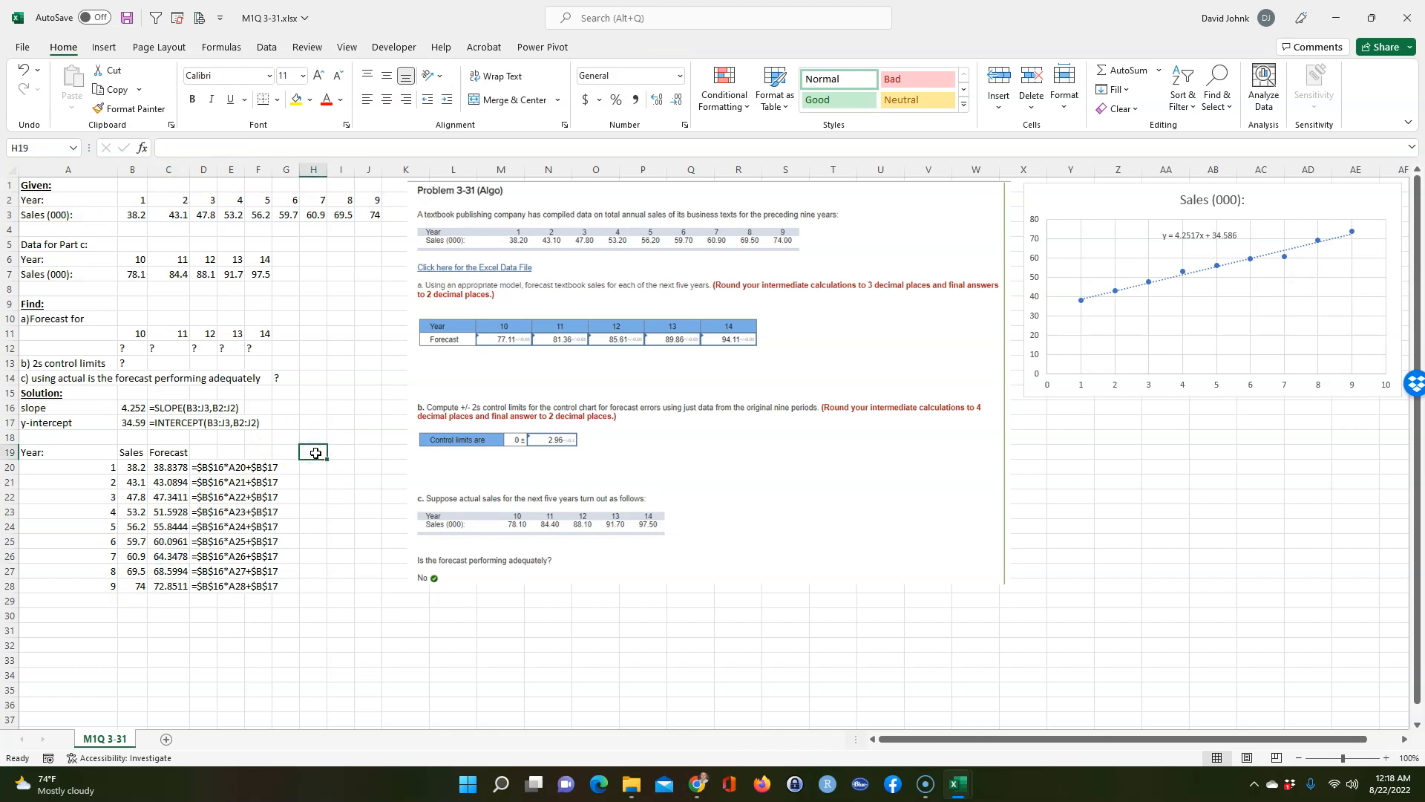
{"action": "type", "text": "error"}
{"action": "key", "text": "Return"}
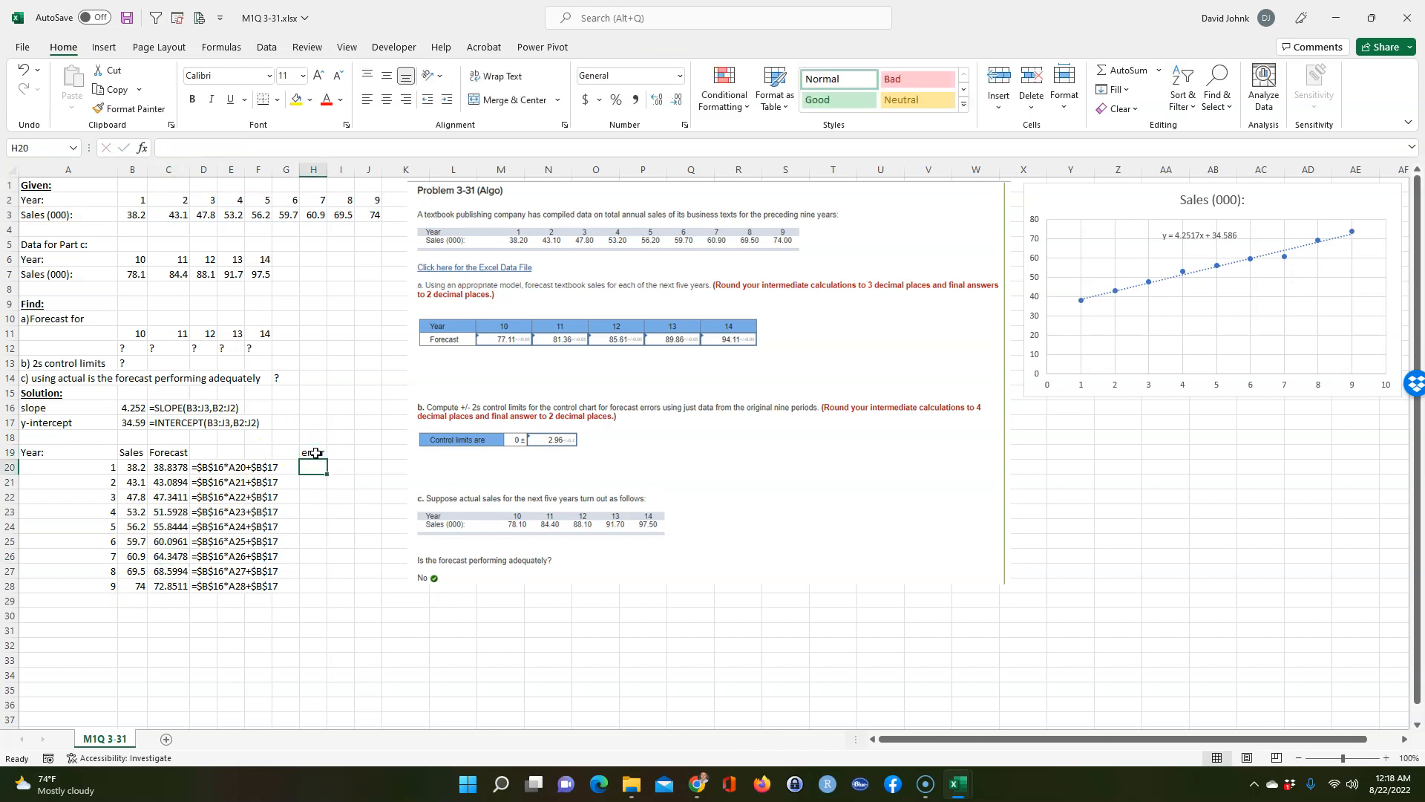
{"action": "type", "text": "="}
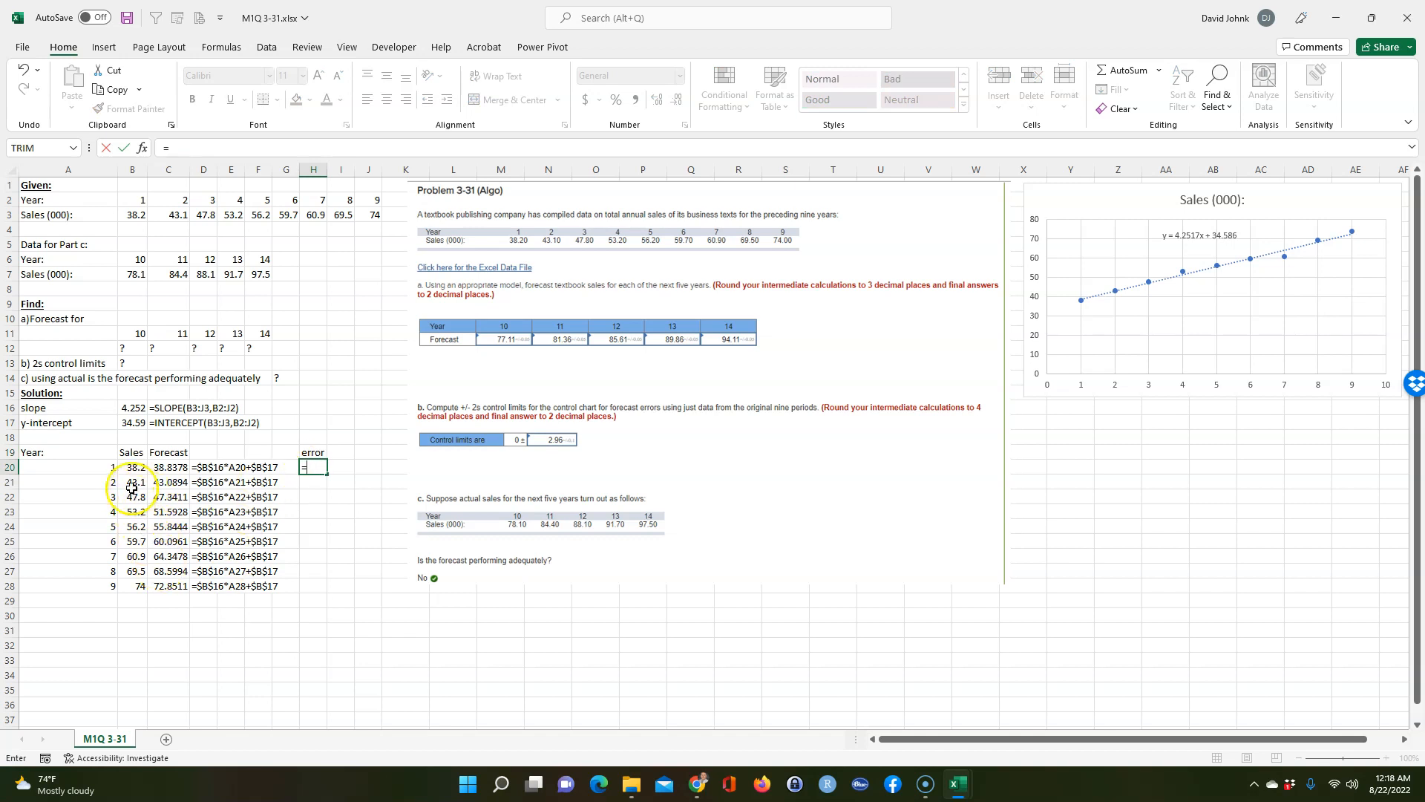
{"action": "left_click", "coordinate": [133, 464]}
{"action": "left_click", "coordinate": [159, 465]}
{"action": "key", "text": "Return"}
{"action": "left_click", "coordinate": [314, 469]}
{"action": "left_click_drag", "start_coordinate": [327, 476], "coordinate": [321, 590]}
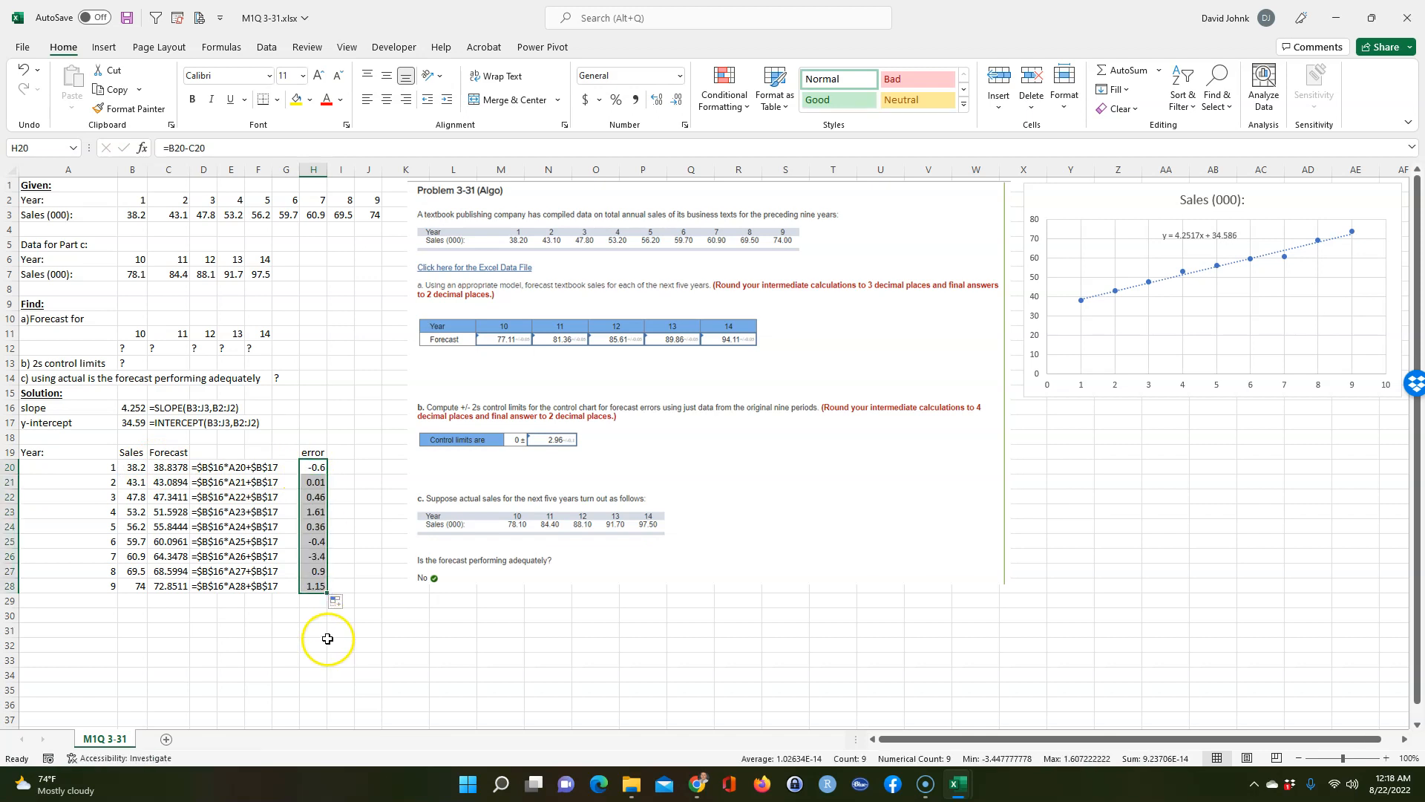
Move the problem picture below the chart and show the error formulas in I20:I28 by copying D20's FORMULATEXT formula
{"action": "left_click_drag", "start_coordinate": [496, 369], "coordinate": [1116, 596]}
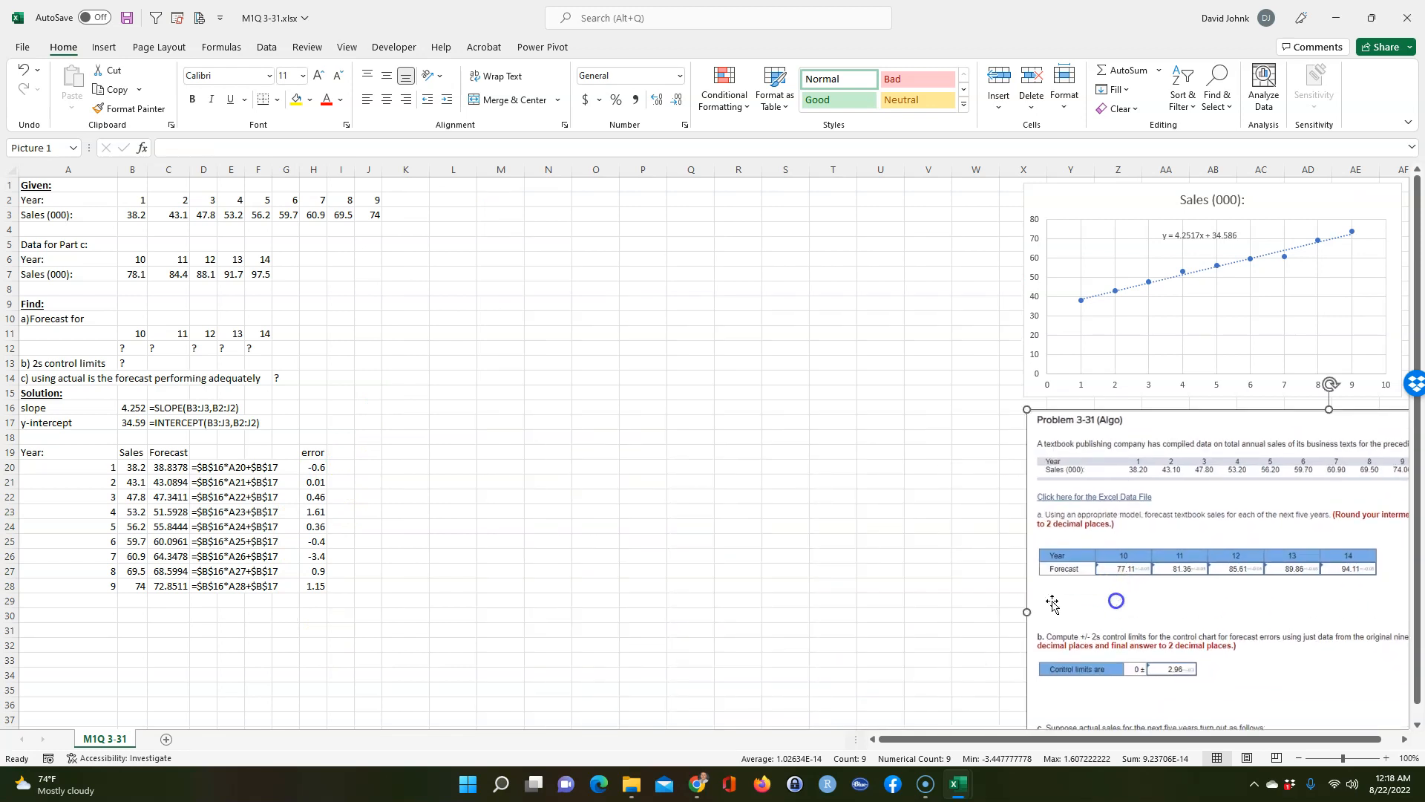
{"action": "left_click", "coordinate": [341, 466]}
{"action": "left_click", "coordinate": [203, 470]}
{"action": "key", "text": "ctrl+c"}
{"action": "left_click", "coordinate": [340, 466]}
{"action": "key", "text": "ctrl+v"}
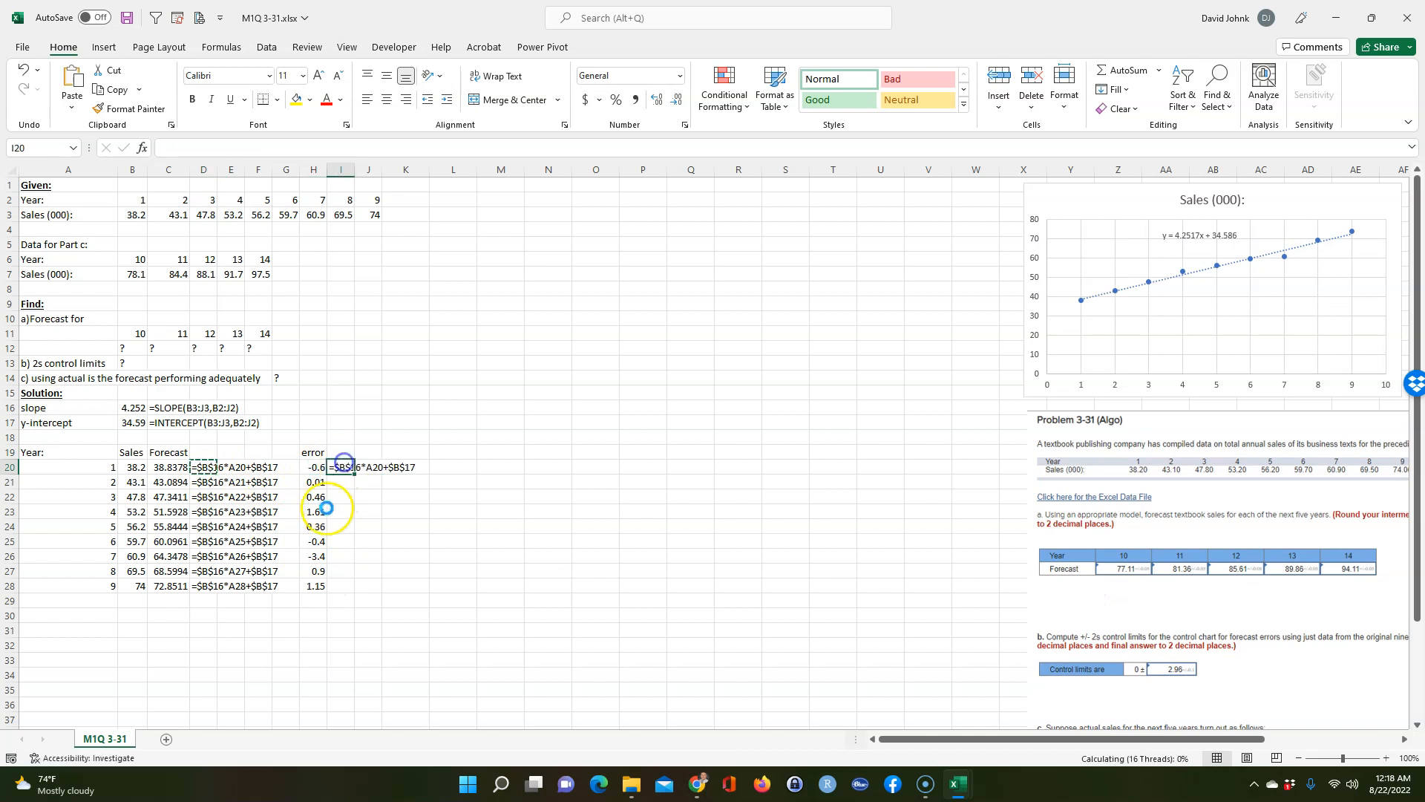
{"action": "left_click_drag", "start_coordinate": [354, 473], "coordinate": [343, 586]}
{"action": "left_click", "coordinate": [337, 628]}
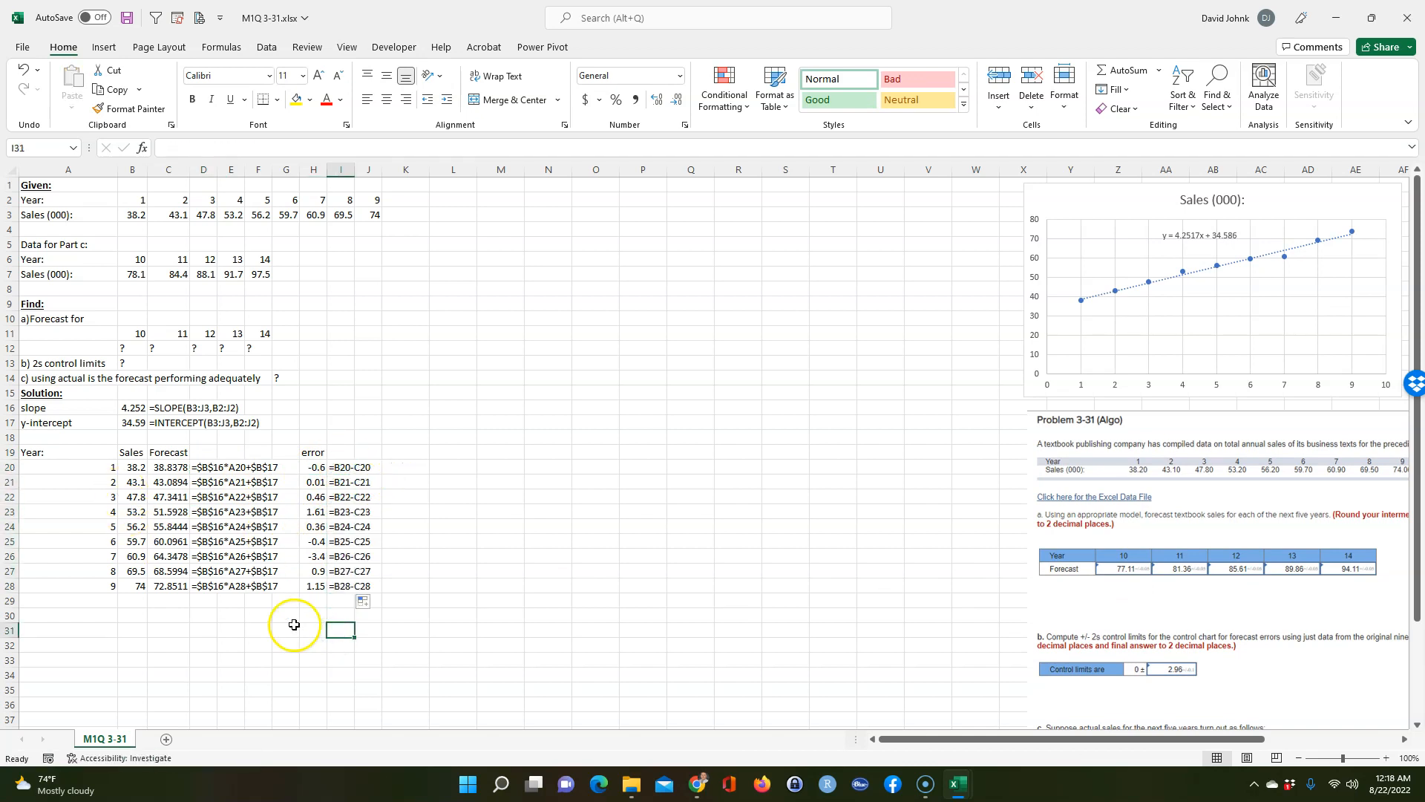
{"action": "left_click", "coordinate": [315, 601]}
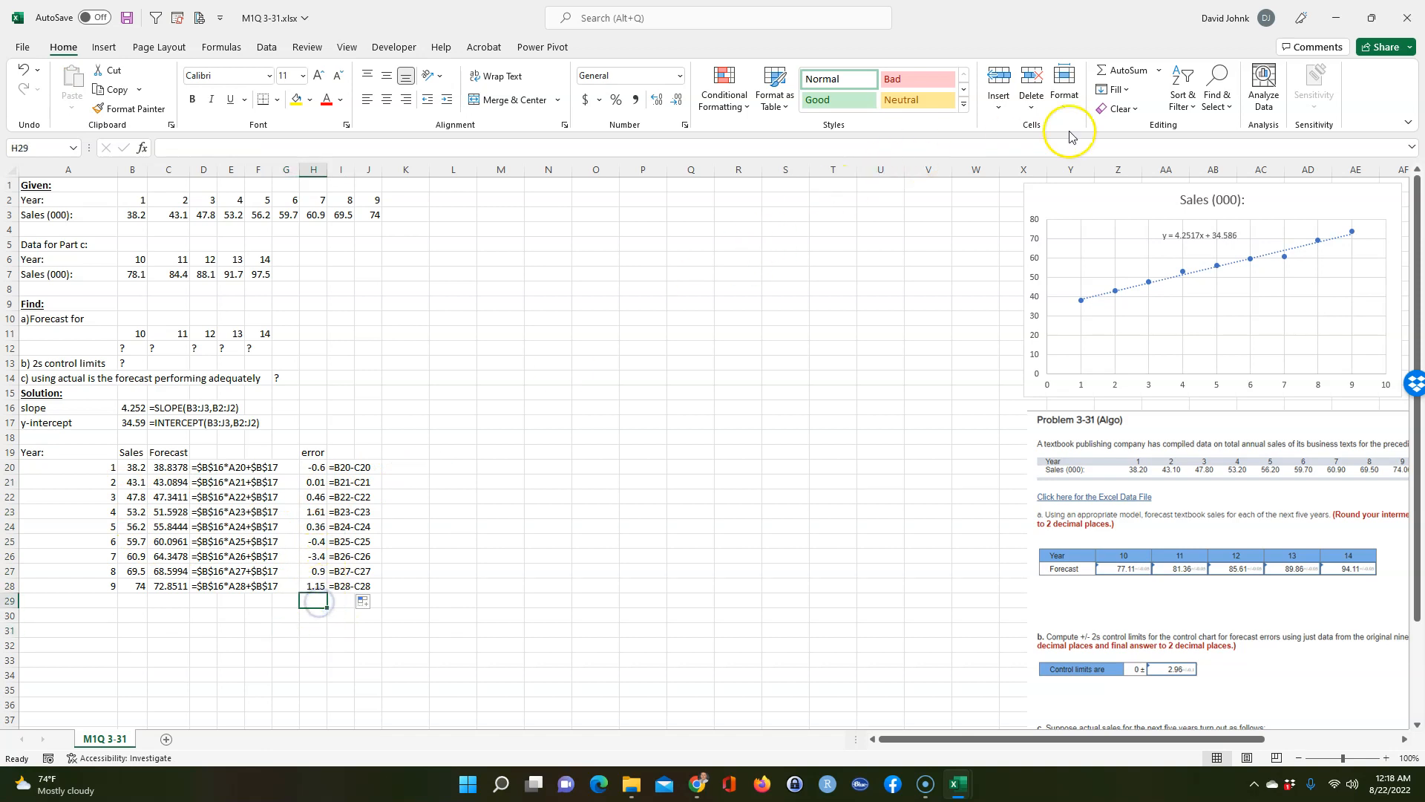
Sum the forecast errors H20:H28 in H29
{"action": "left_click", "coordinate": [1114, 70]}
{"action": "key", "text": "Return"}
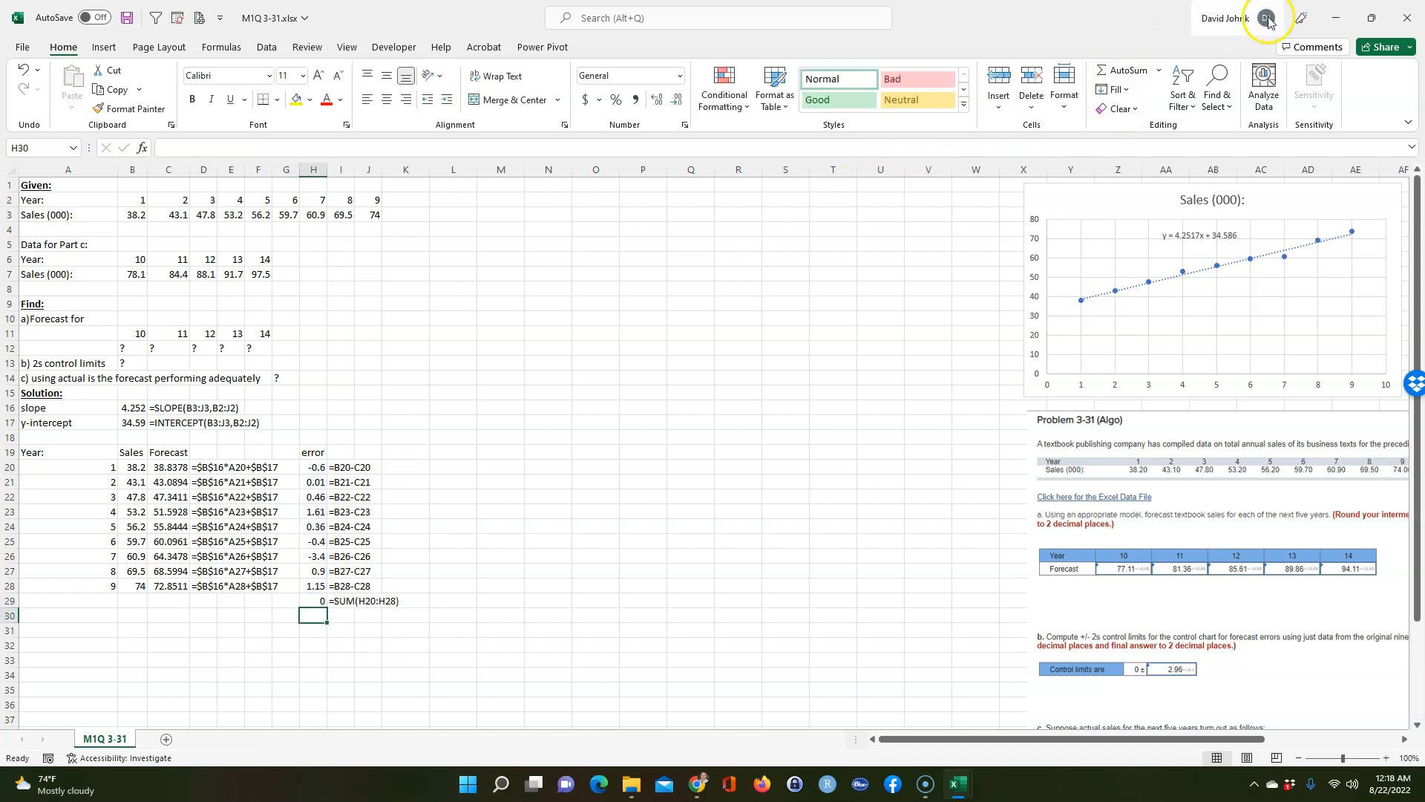
{"action": "left_click", "coordinate": [318, 455]}
{"action": "left_click", "coordinate": [317, 483]}
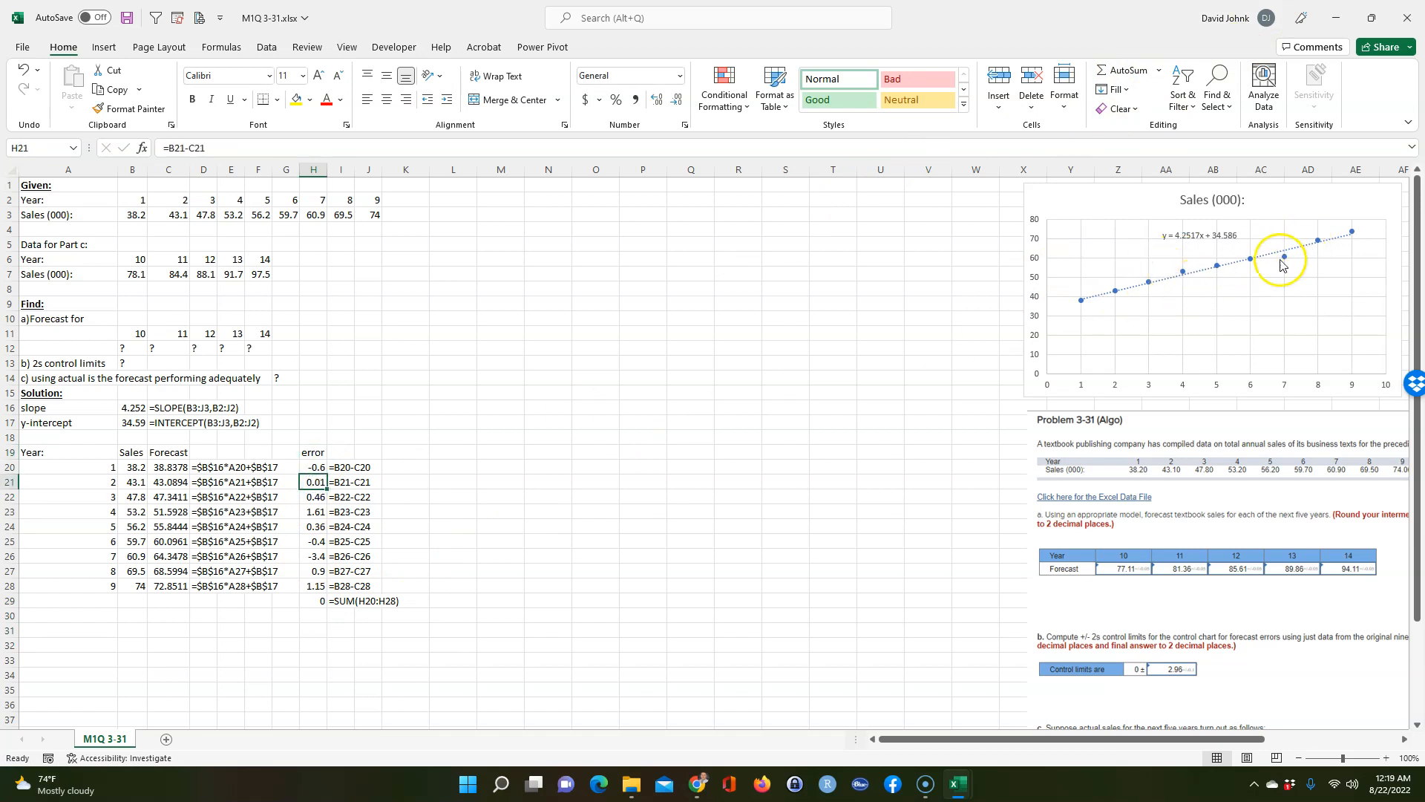
Add an "error^2" column headed in K19, calculating =H20^2 in K20 and filling it down to K28
{"action": "left_click", "coordinate": [429, 482]}
{"action": "left_click", "coordinate": [403, 449]}
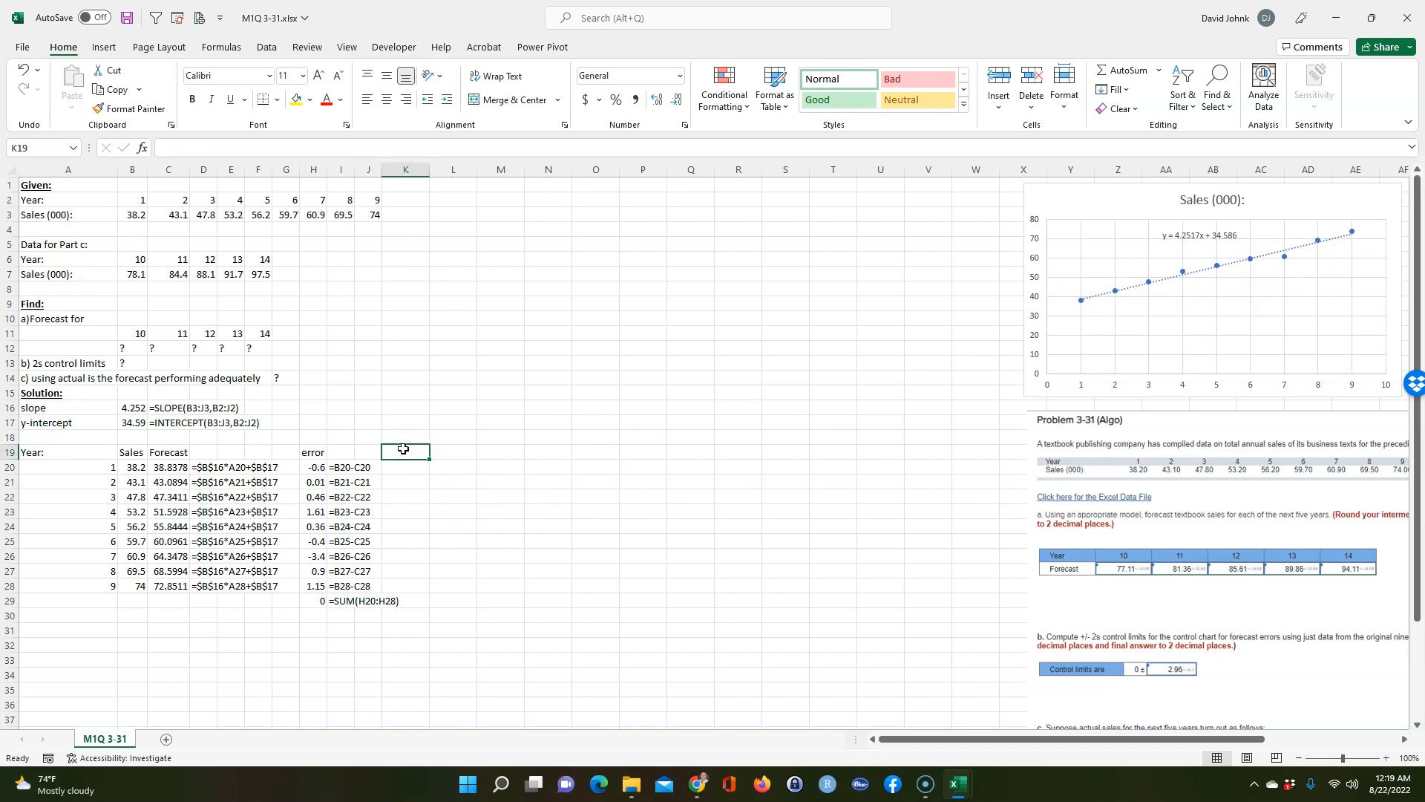
{"action": "type", "text": "error^2"}
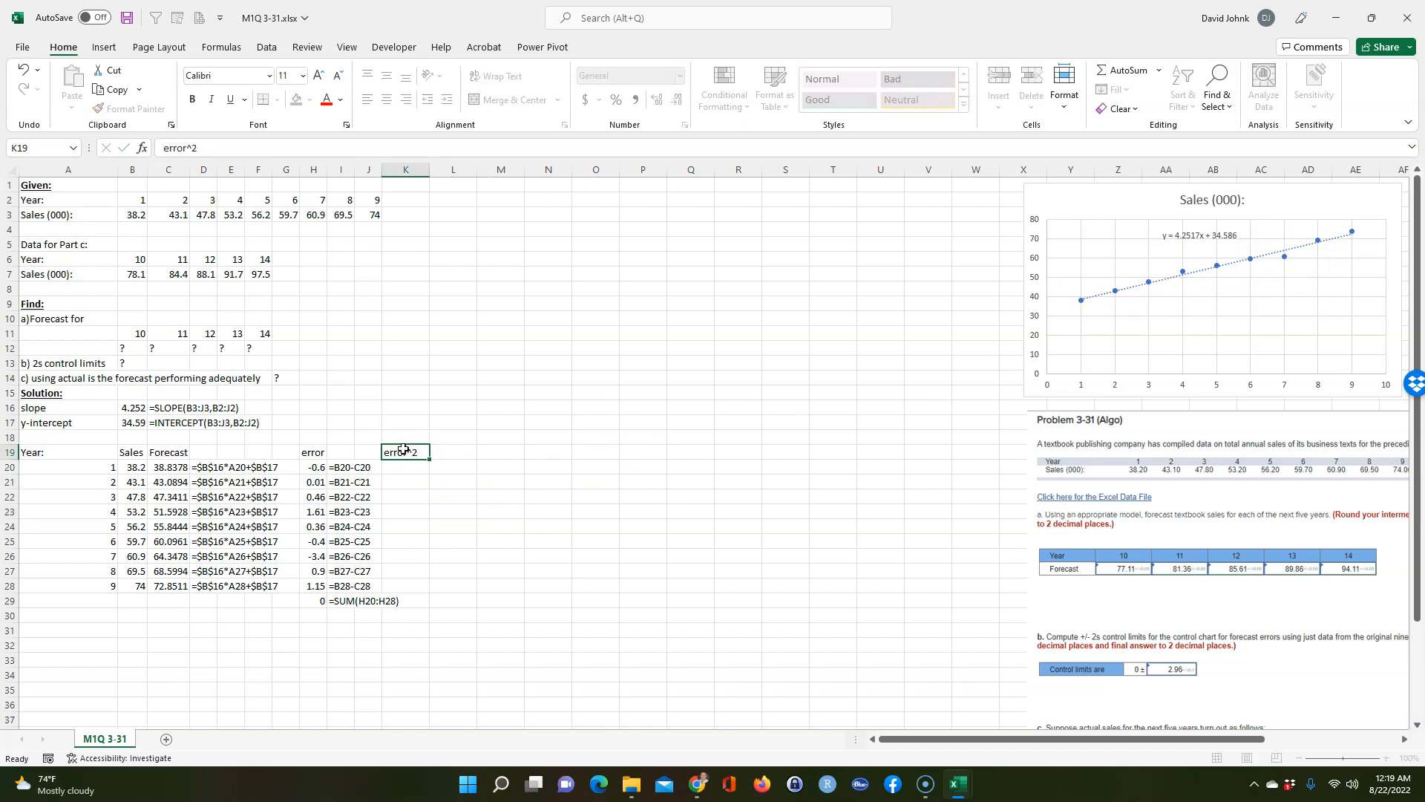
{"action": "key", "text": "Return"}
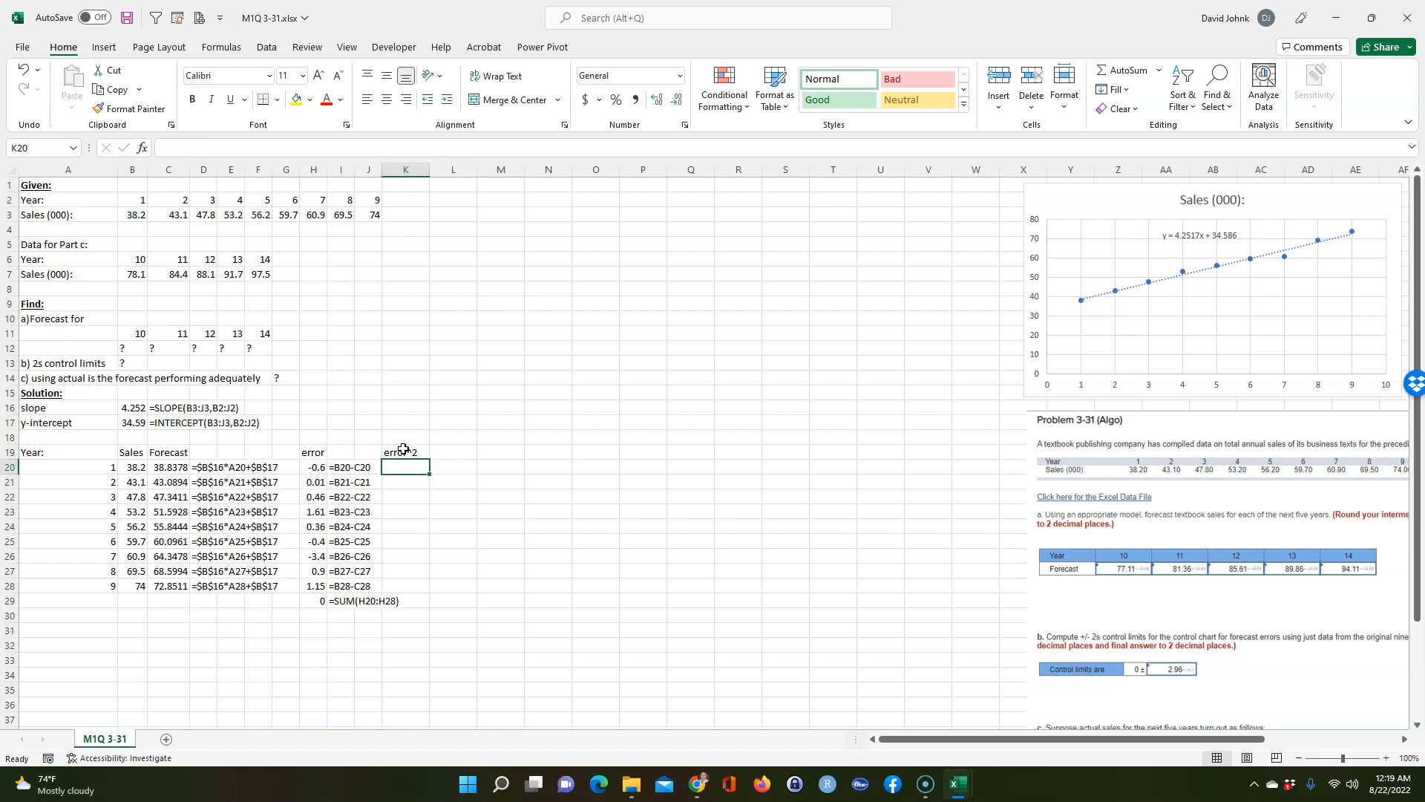
{"action": "type", "text": "="}
{"action": "left_click", "coordinate": [310, 467]}
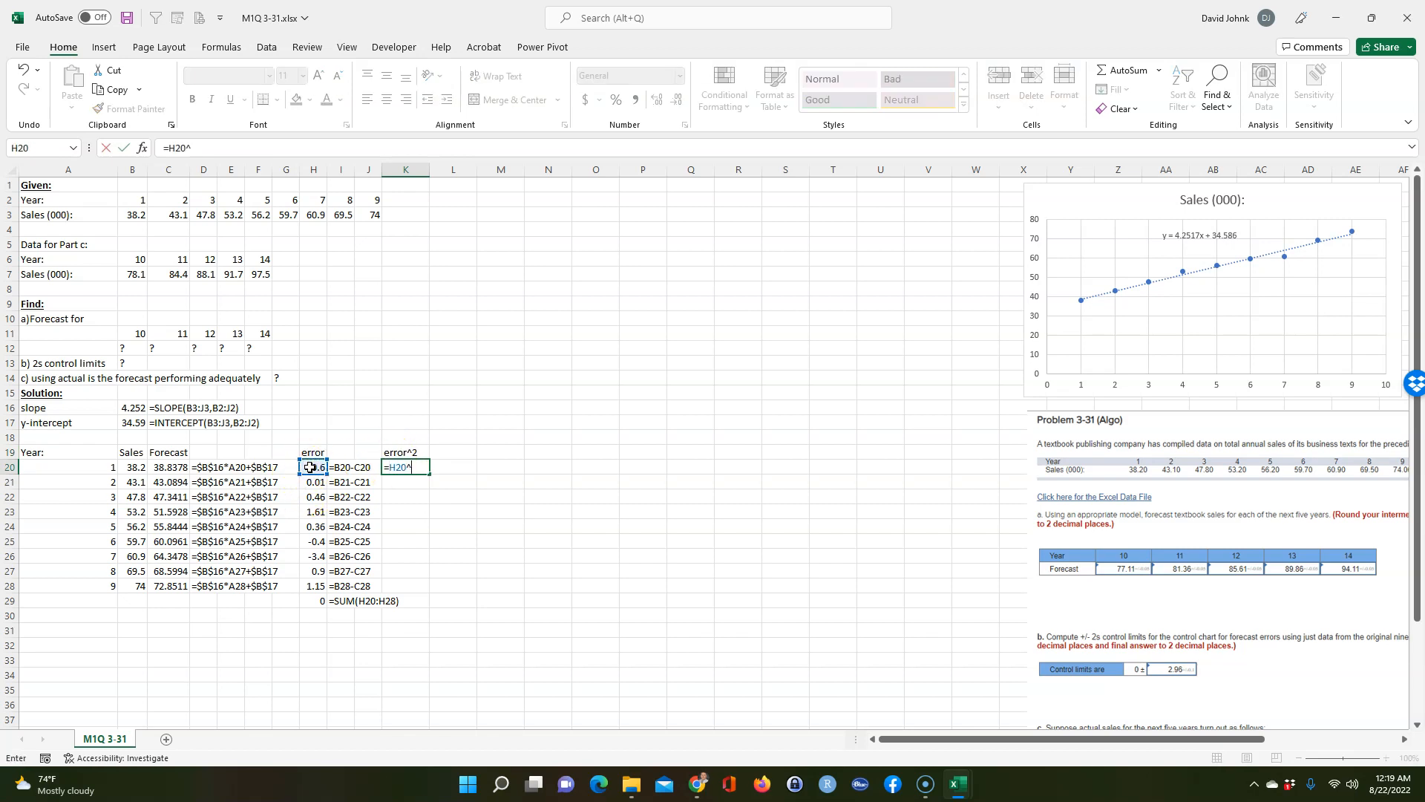
{"action": "key", "text": "Return"}
{"action": "left_click", "coordinate": [400, 471]}
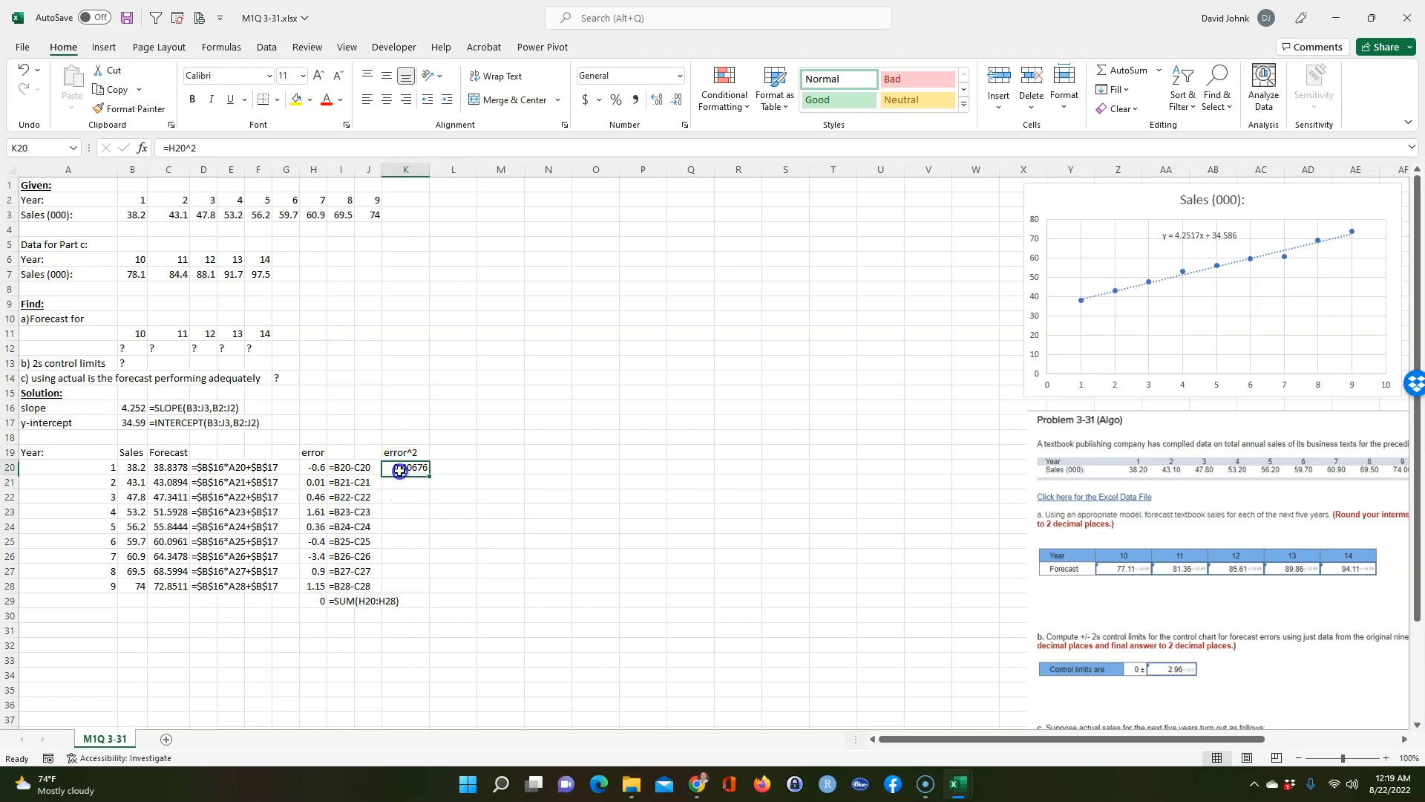
{"action": "left_click_drag", "start_coordinate": [432, 478], "coordinate": [417, 586]}
{"action": "left_click", "coordinate": [417, 470]}
{"action": "left_click", "coordinate": [398, 668]}
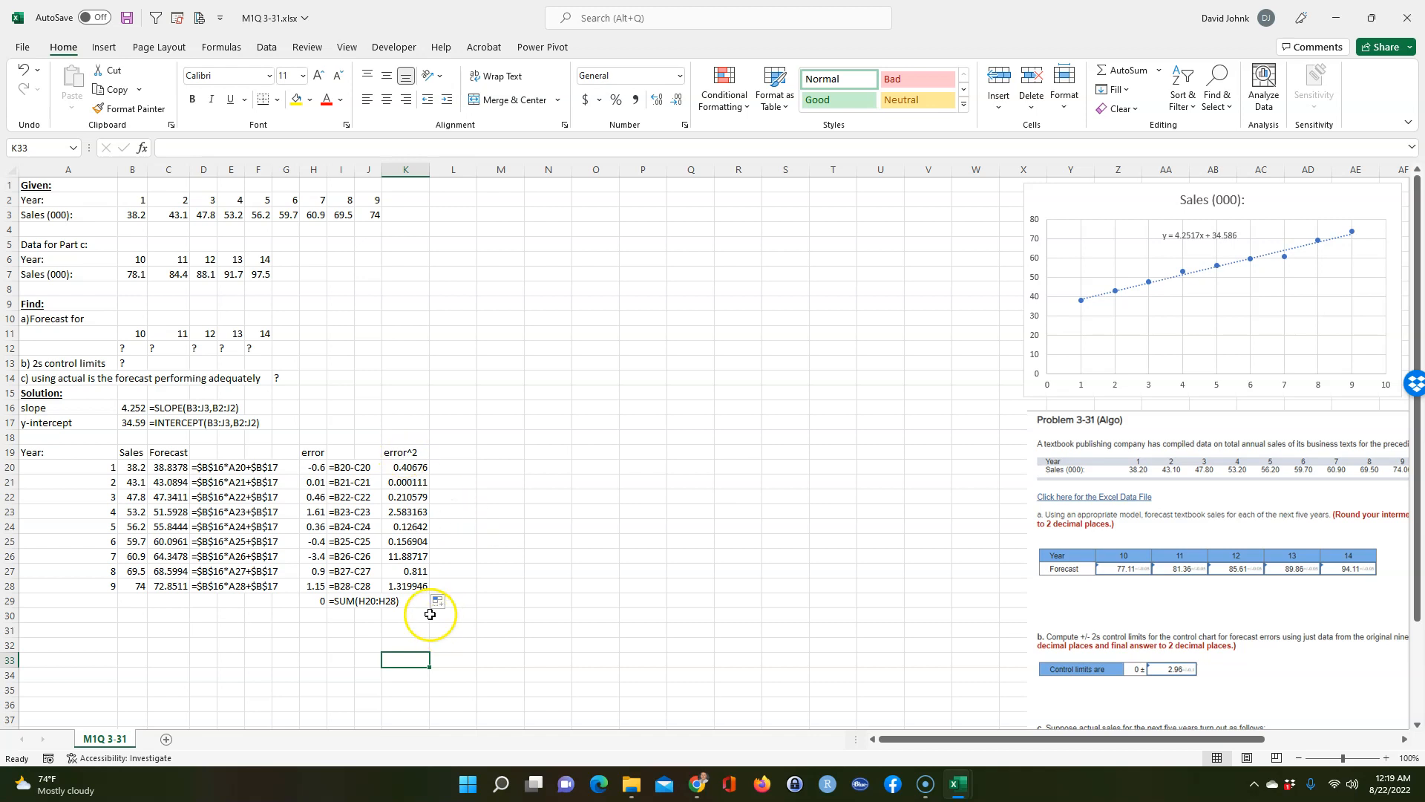
Move the error^2 column from K19:K28 to L19:L28
{"action": "mouse_move", "coordinate": [383, 170]}
{"action": "left_mouse_down"}
{"action": "mouse_move", "coordinate": [408, 170]}
{"action": "mouse_move", "coordinate": [382, 170]}
{"action": "left_mouse_up"}
{"action": "left_click_drag", "start_coordinate": [407, 452], "coordinate": [414, 583]}
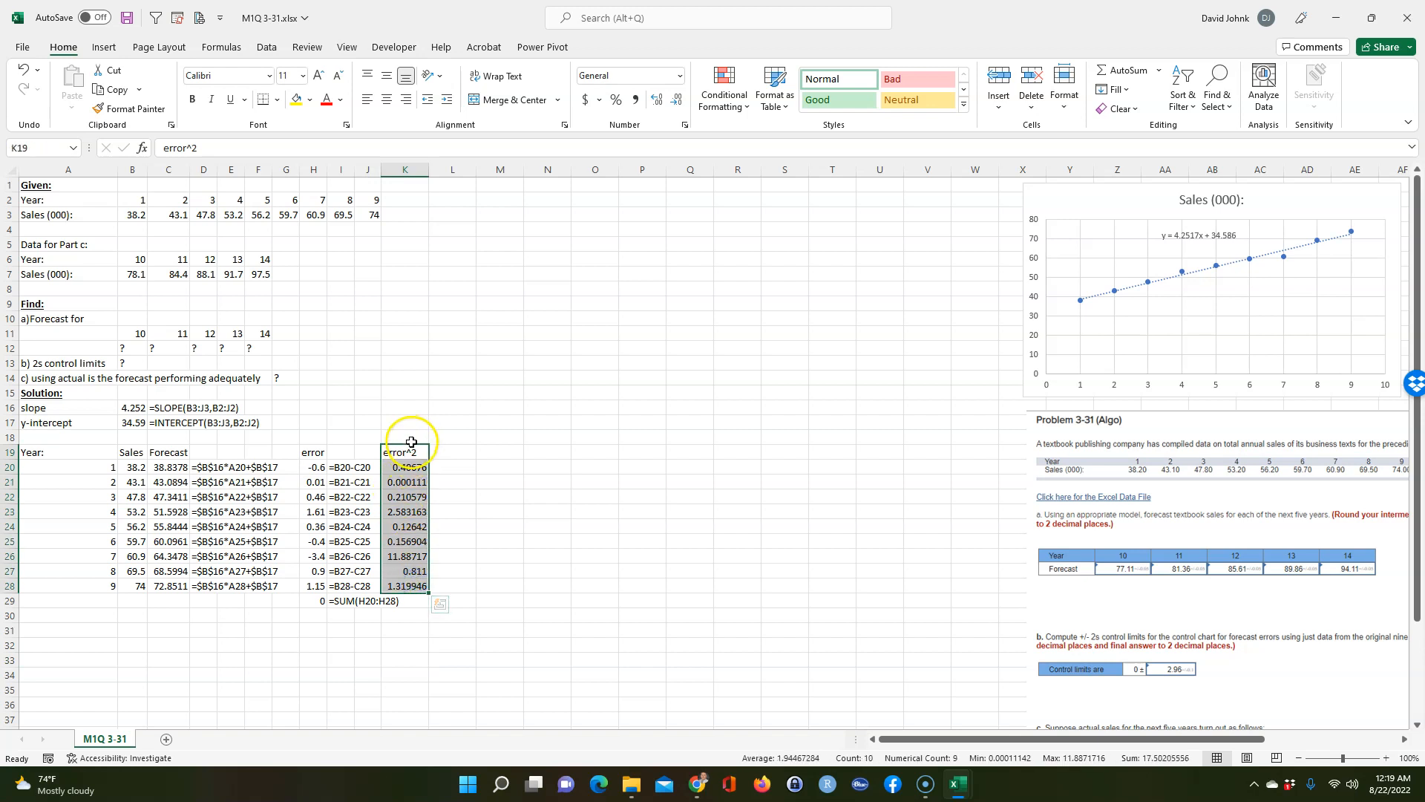
{"action": "left_click_drag", "start_coordinate": [410, 446], "coordinate": [457, 446]}
{"action": "left_click", "coordinate": [509, 472]}
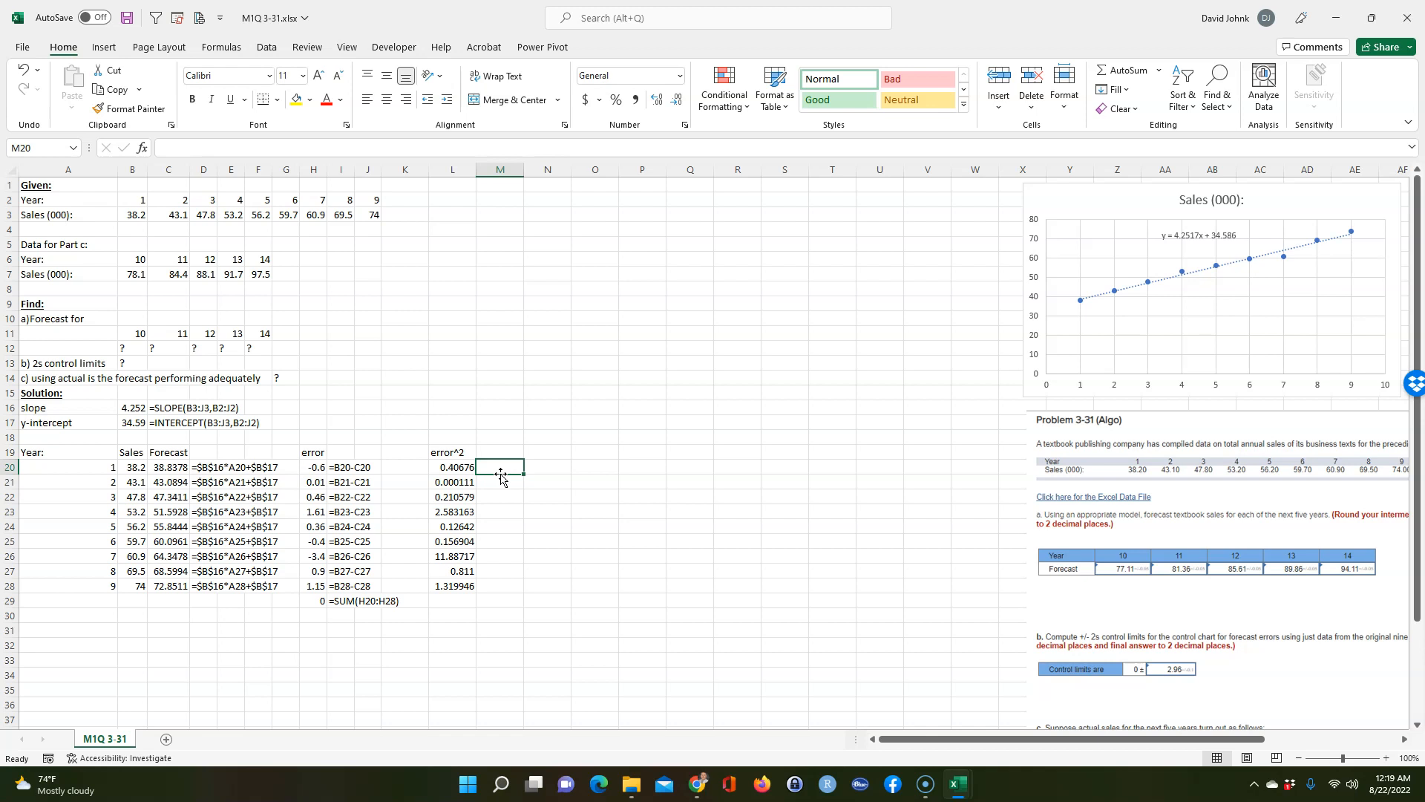
Show the error^2 formulas in M20:M28 by copying the FORMULATEXT formula from I20
{"action": "left_click", "coordinate": [333, 468]}
{"action": "key", "text": "ctrl+c"}
{"action": "left_click", "coordinate": [493, 466]}
{"action": "key", "text": "ctrl+v"}
{"action": "left_click", "coordinate": [520, 480]}
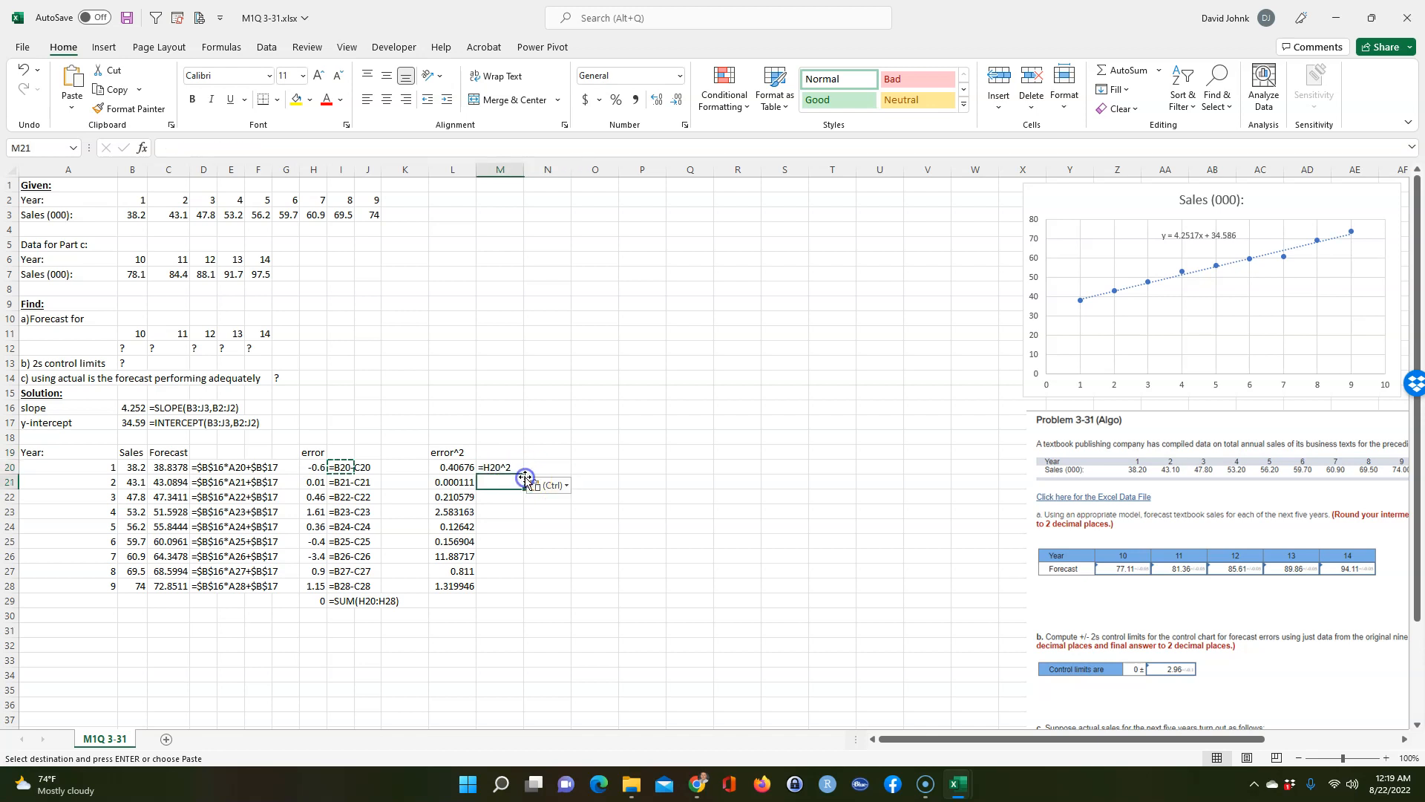
{"action": "left_click", "coordinate": [504, 473]}
{"action": "double_click", "coordinate": [523, 477]}
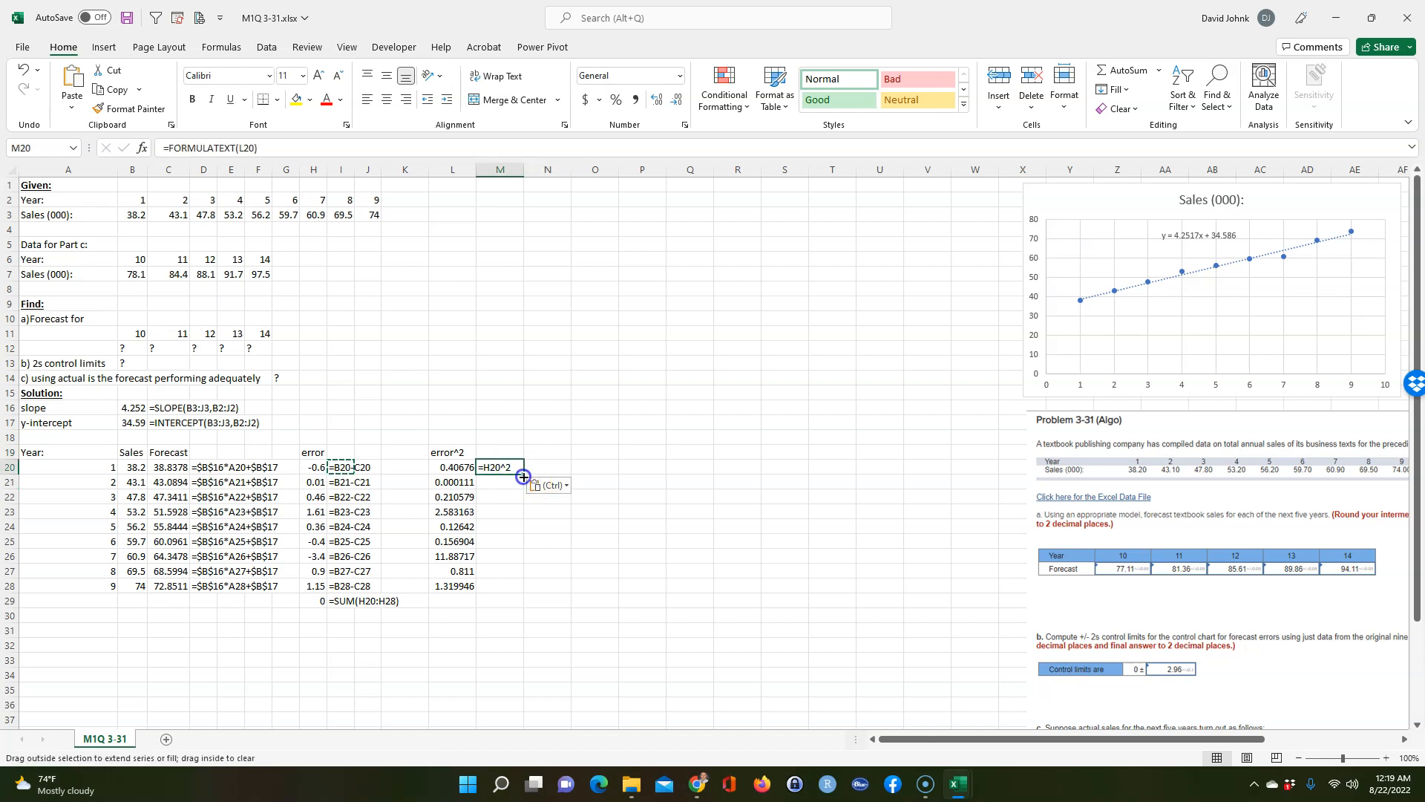
Narrow column K and move the error^2 values with their formula texts one column over, into columns M and N
{"action": "left_click_drag", "start_coordinate": [467, 442], "coordinate": [493, 504]}
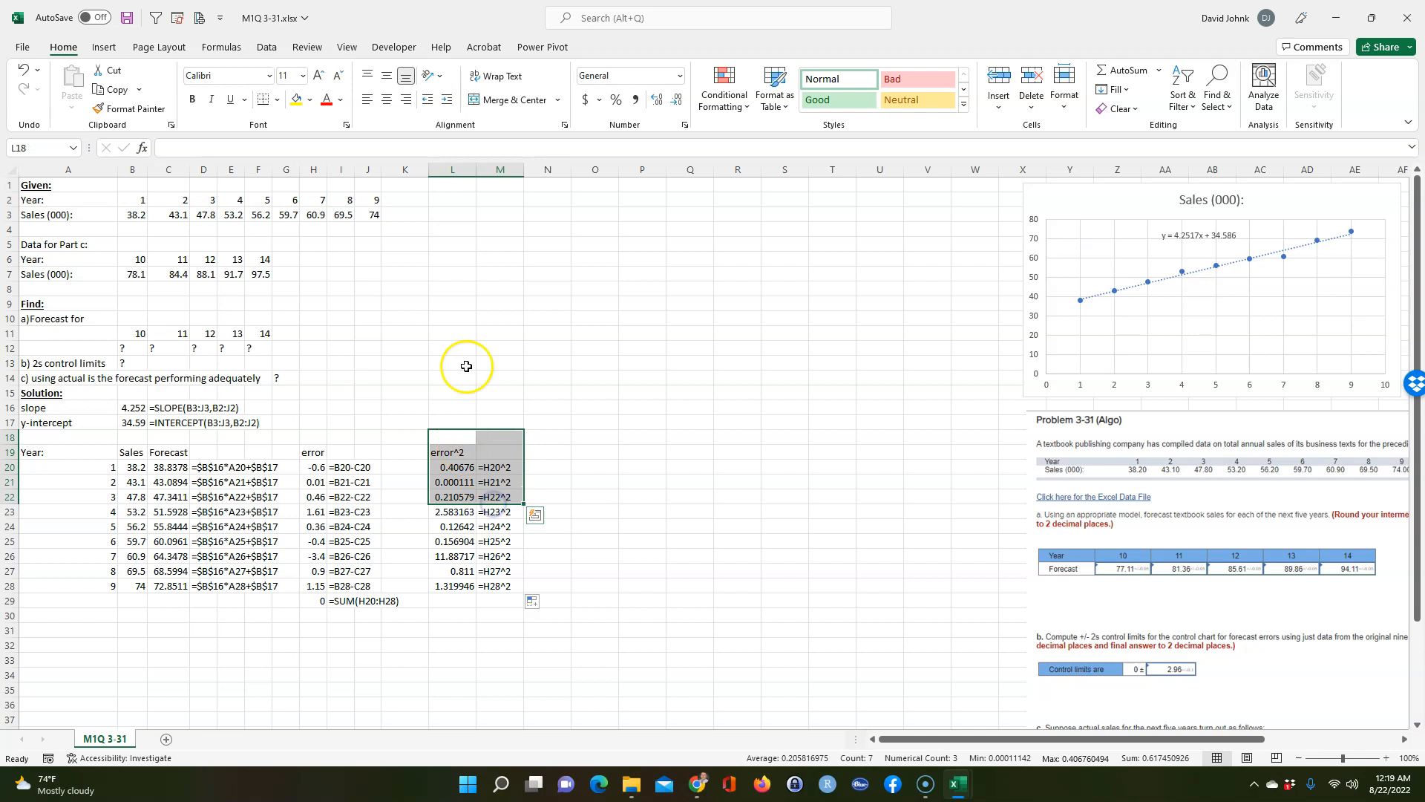
{"action": "left_click_drag", "start_coordinate": [429, 170], "coordinate": [486, 177]}
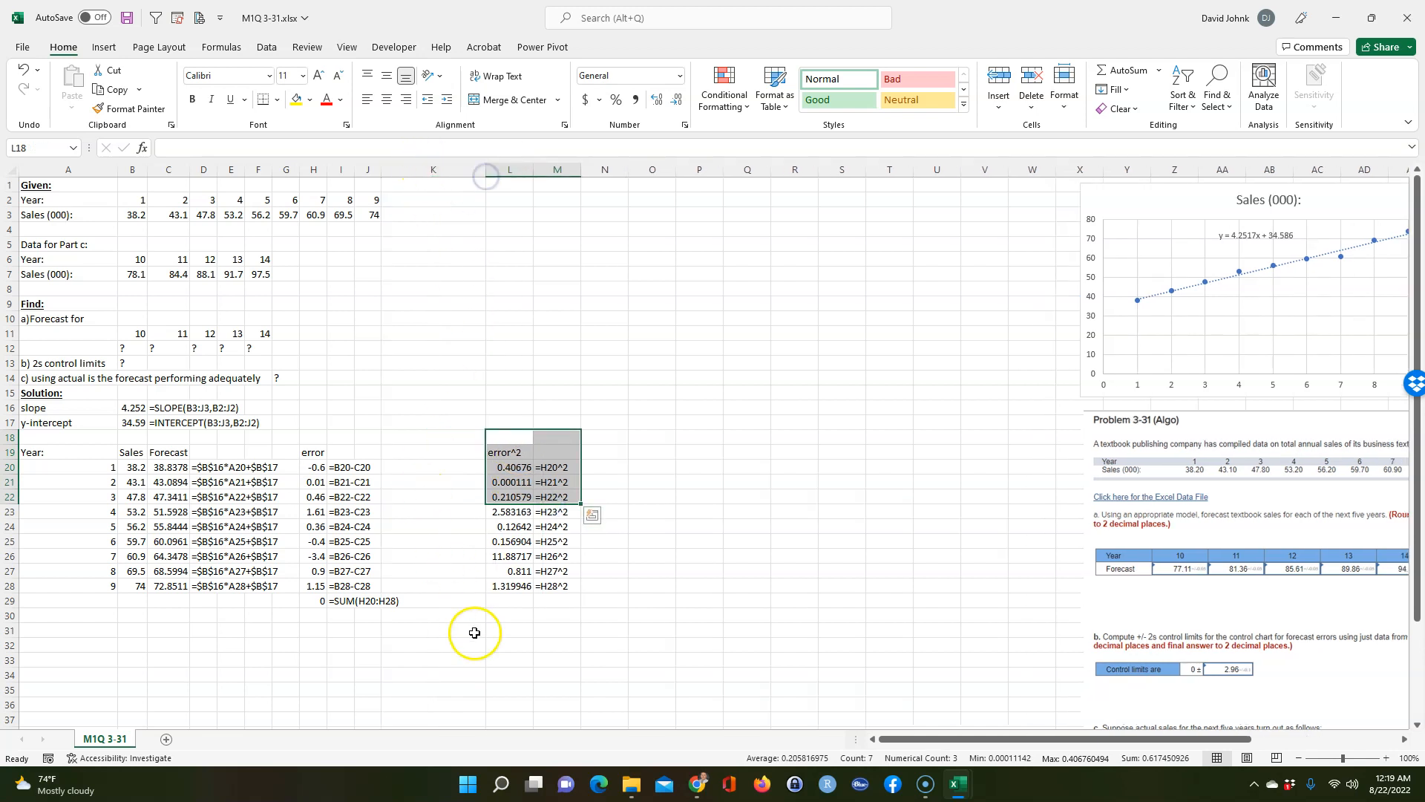
{"action": "left_click", "coordinate": [461, 599]}
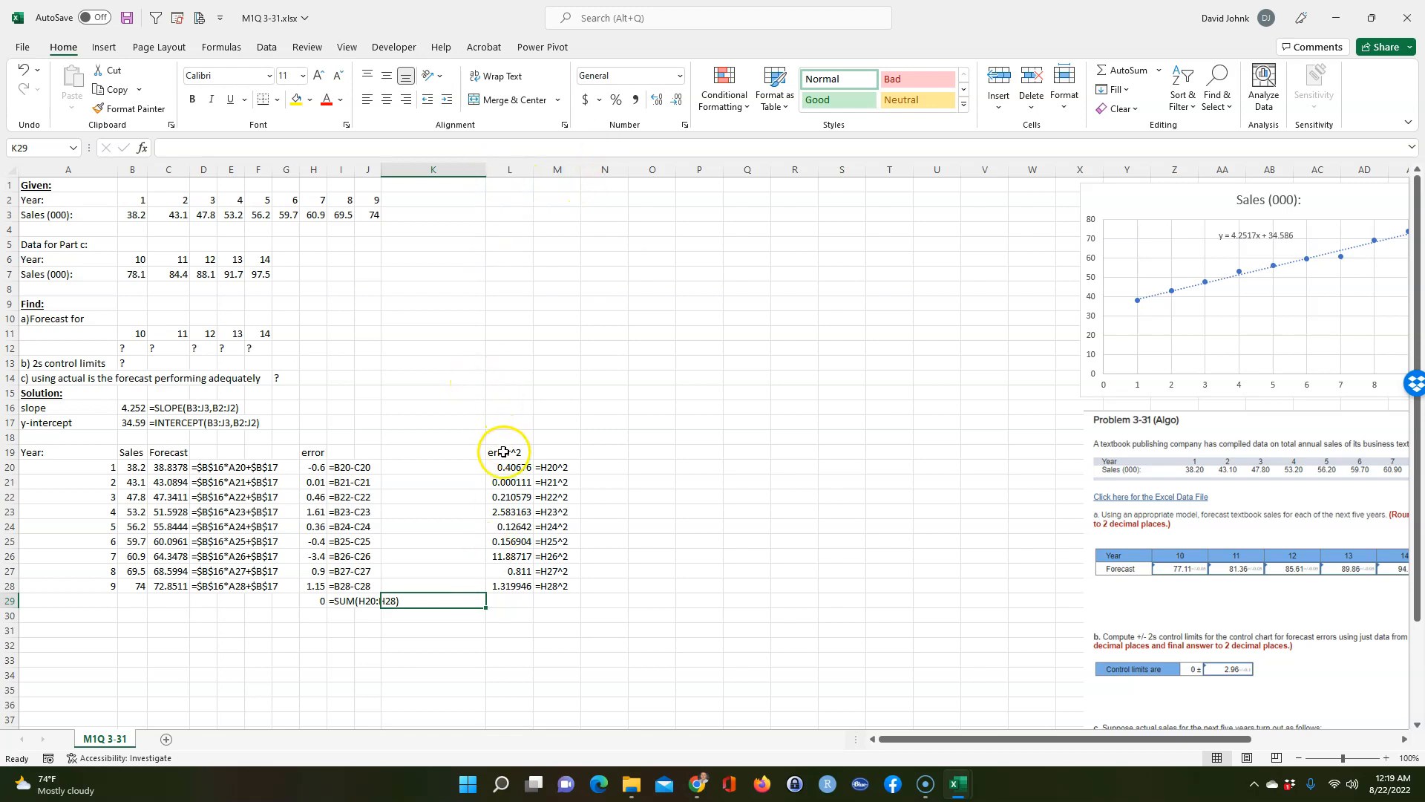
{"action": "left_click_drag", "start_coordinate": [486, 170], "coordinate": [409, 171]}
{"action": "left_click_drag", "start_coordinate": [433, 437], "coordinate": [462, 597]}
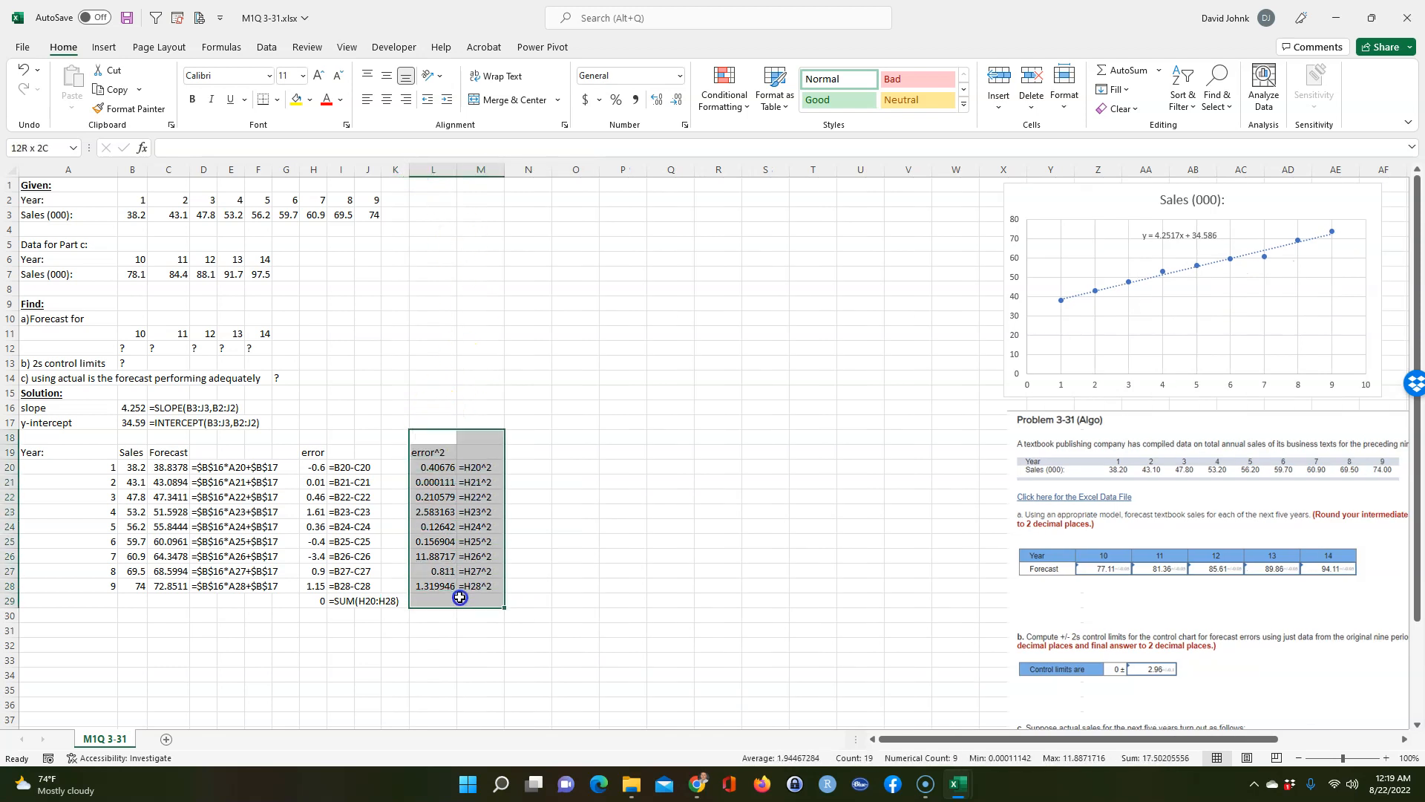
{"action": "left_click_drag", "start_coordinate": [503, 442], "coordinate": [550, 443]}
Label L29 "SSE" and sum the squared errors M20:M28 in M29
{"action": "left_click", "coordinate": [432, 600]}
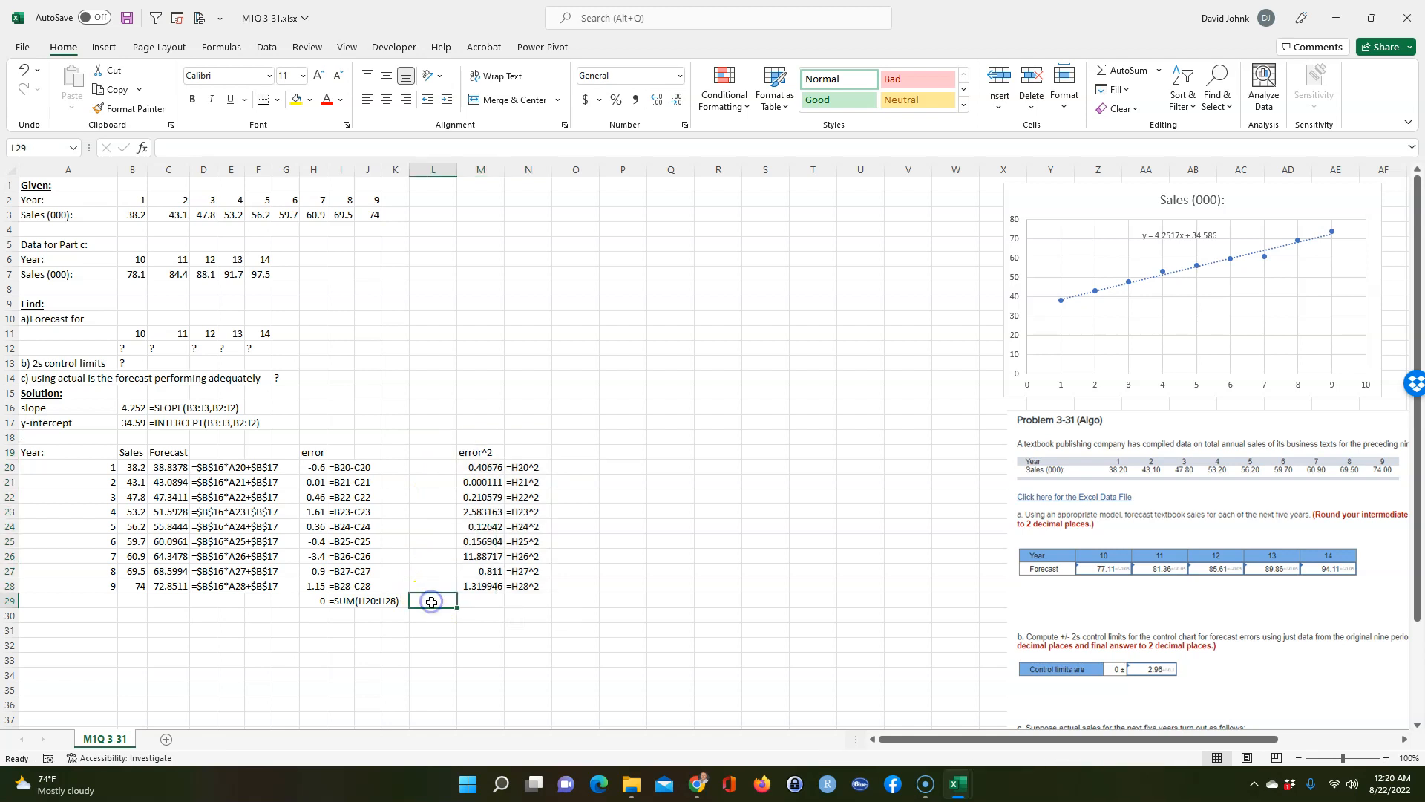
{"action": "type", "text": "SSE"}
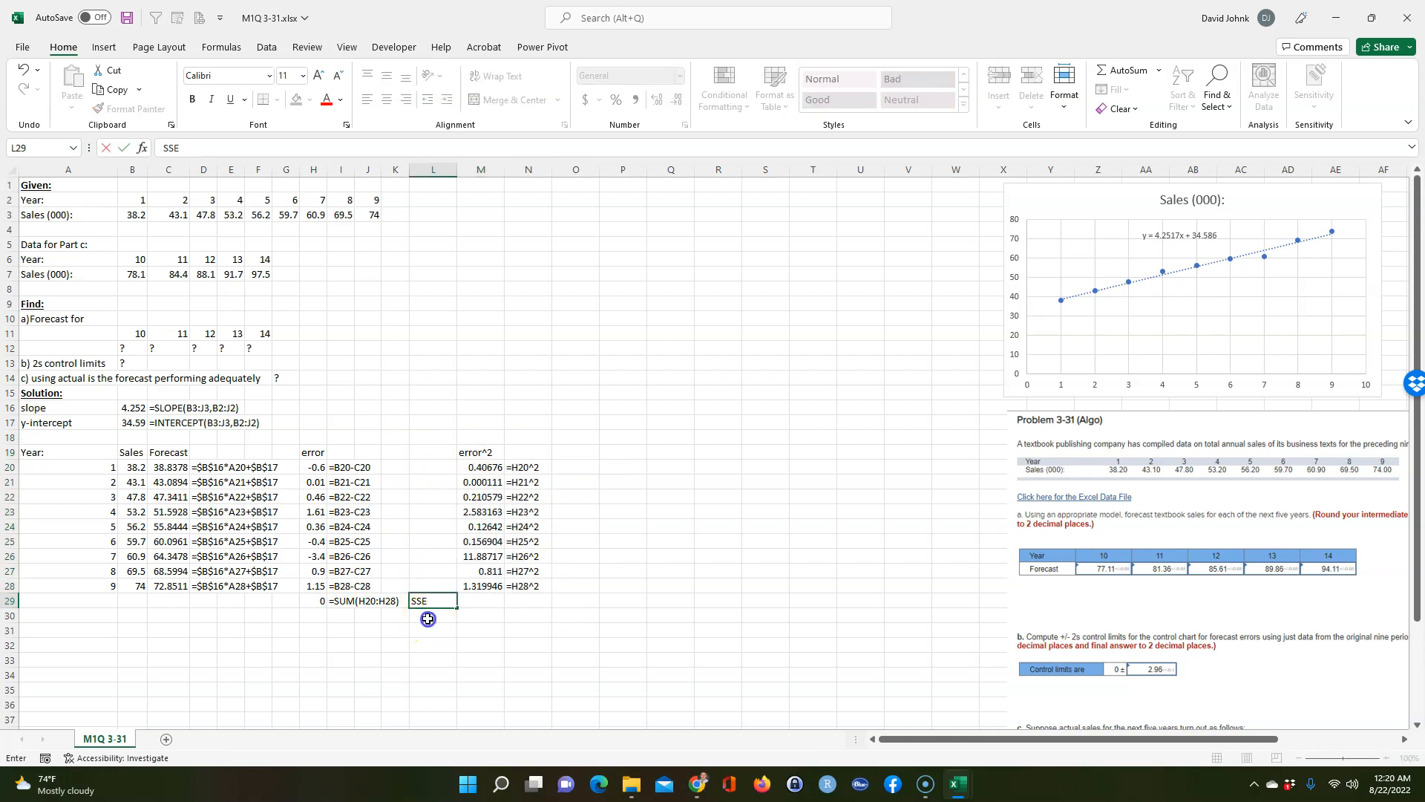
{"action": "left_click", "coordinate": [473, 602]}
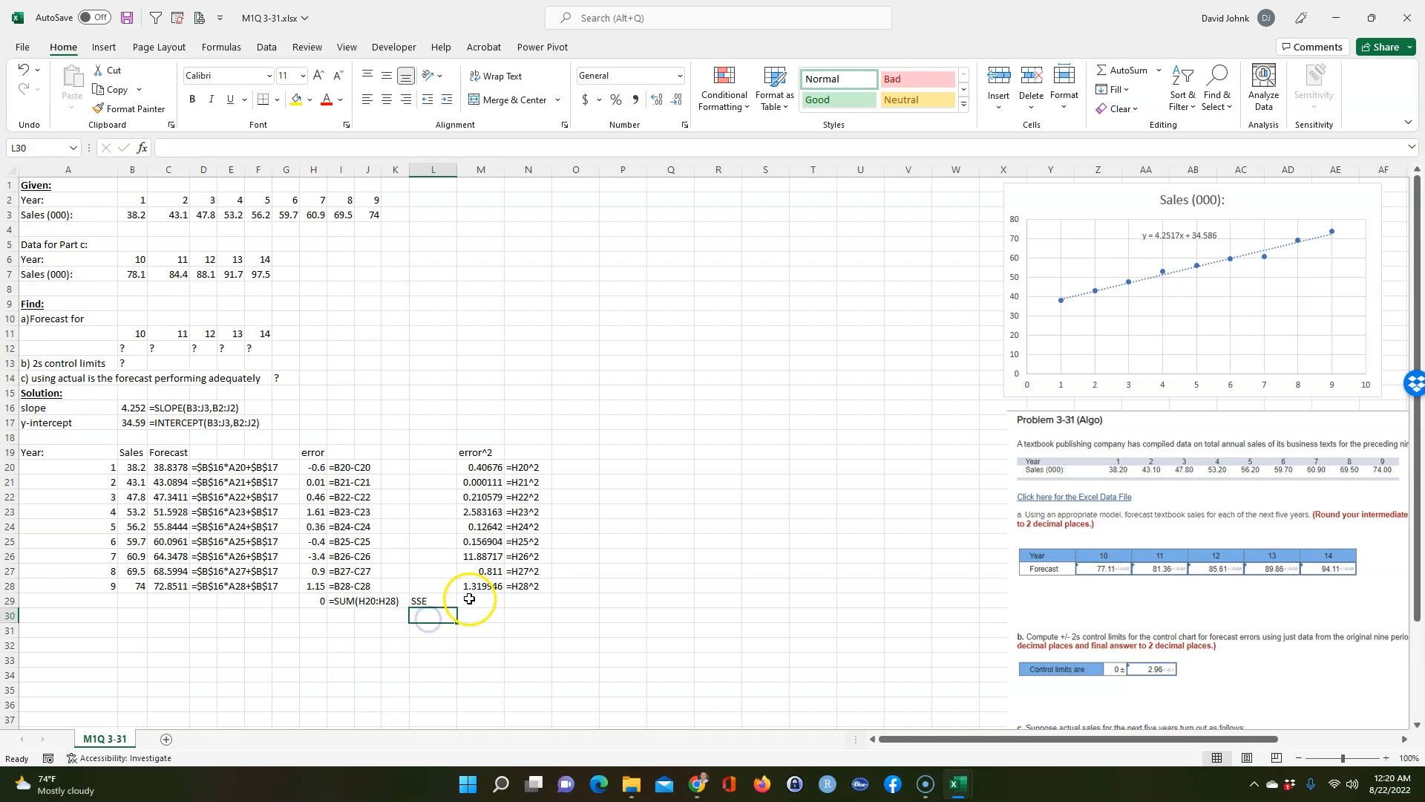
{"action": "left_click", "coordinate": [1128, 74]}
{"action": "key", "text": "Return"}
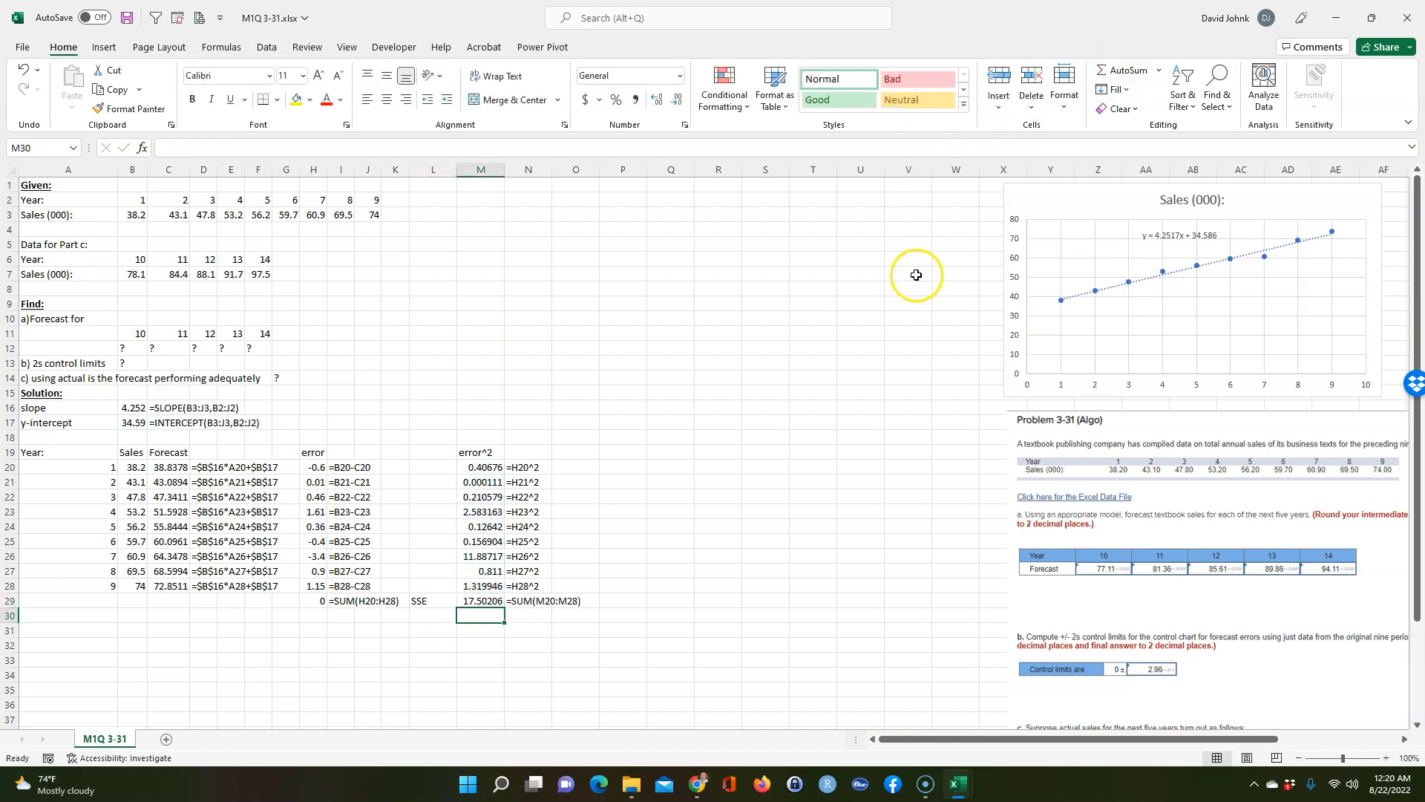
Examine the SSE in L29:M29 against how far the sales points lie from the trendline in the chart
{"action": "left_click", "coordinate": [477, 603]}
{"action": "left_click", "coordinate": [439, 599]}
{"action": "left_click_drag", "start_coordinate": [439, 598], "coordinate": [467, 601]}
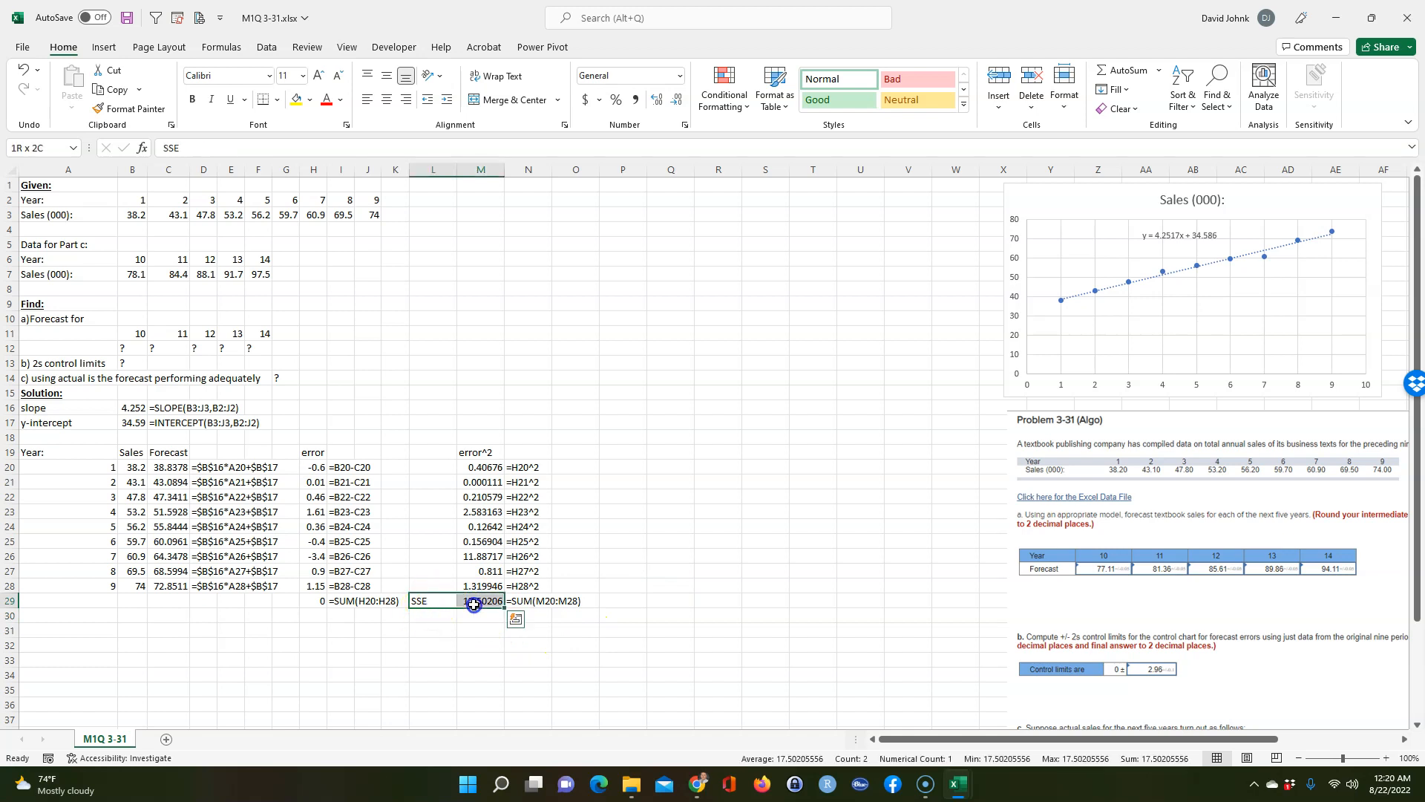
{"action": "left_click", "coordinate": [1299, 234]}
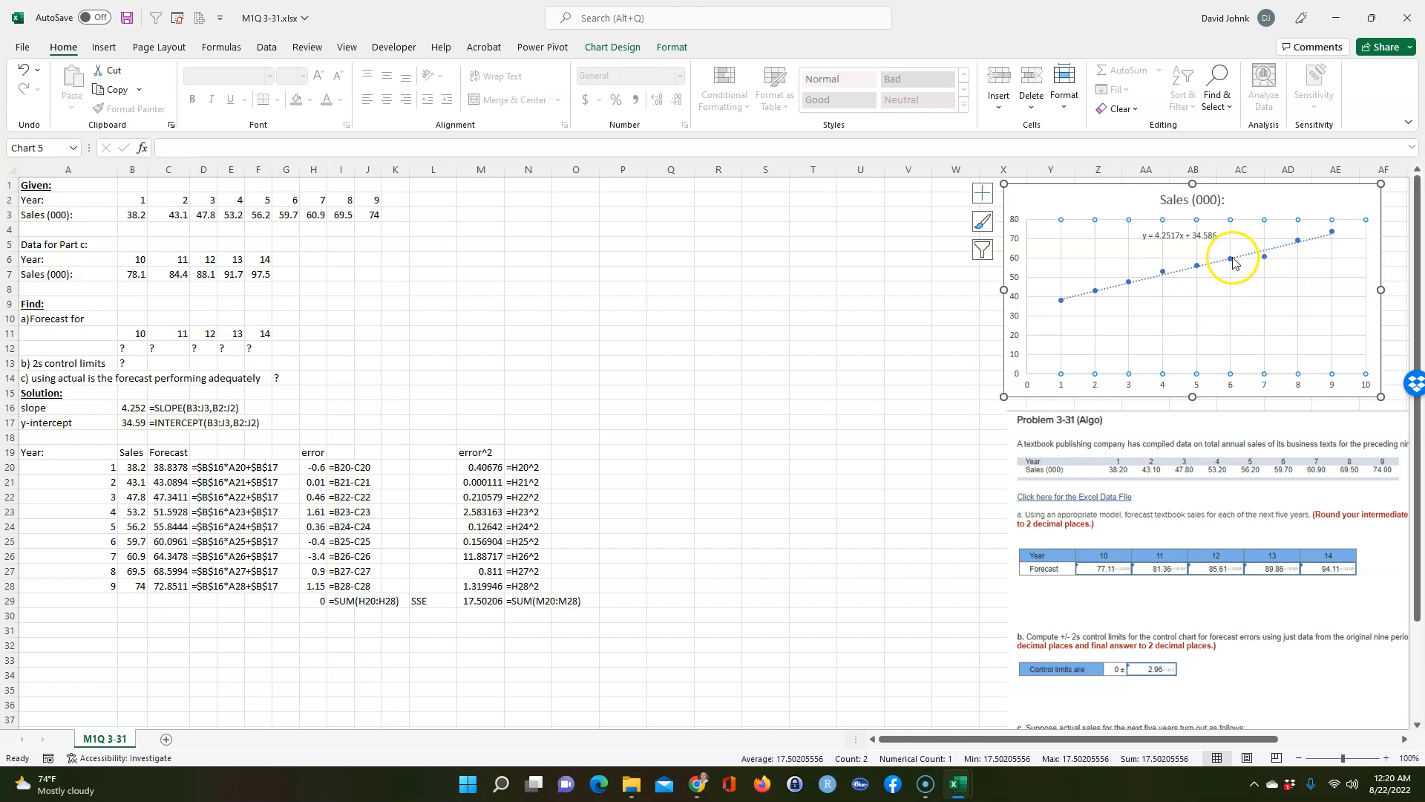
{"action": "left_click", "coordinate": [907, 376]}
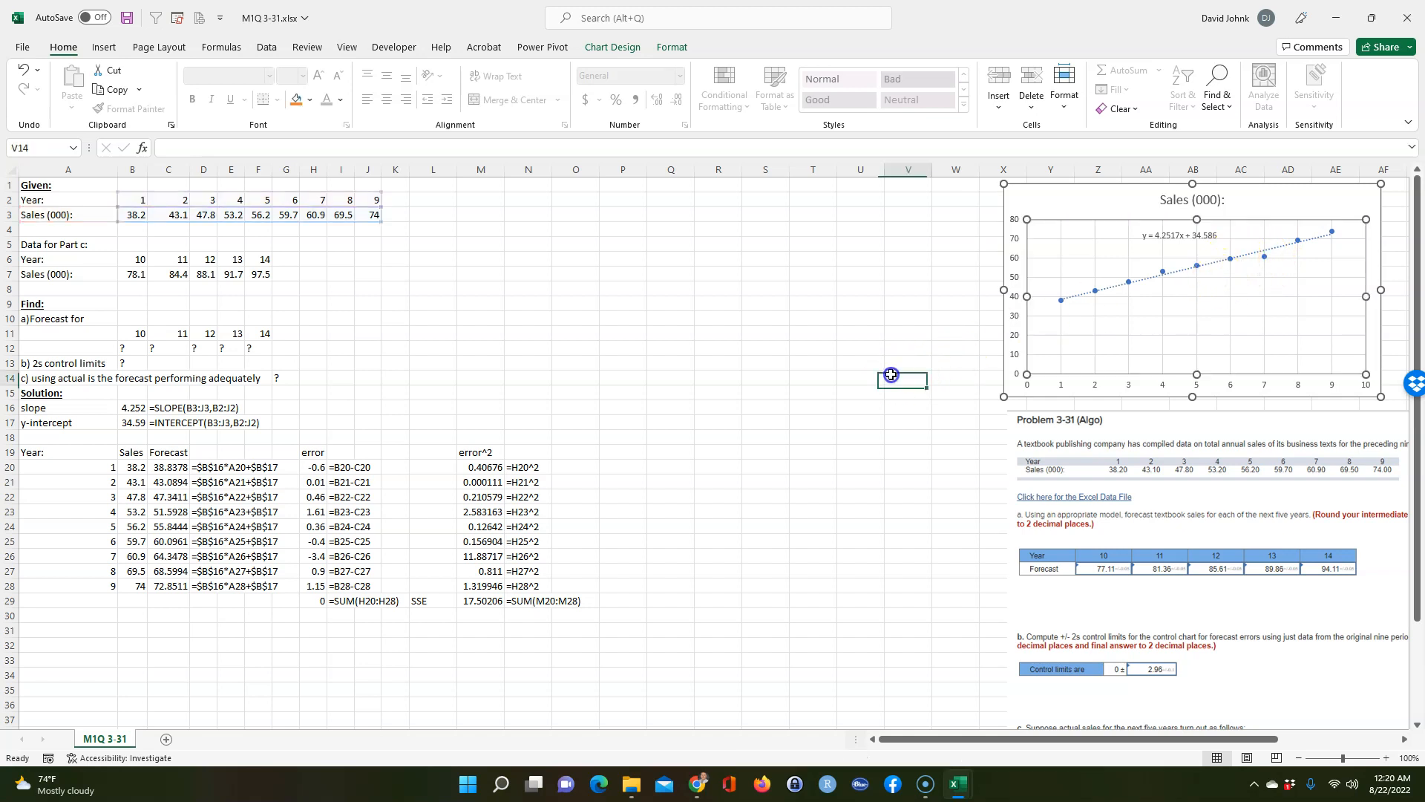
{"action": "left_click", "coordinate": [734, 548]}
{"action": "left_click", "coordinate": [481, 600]}
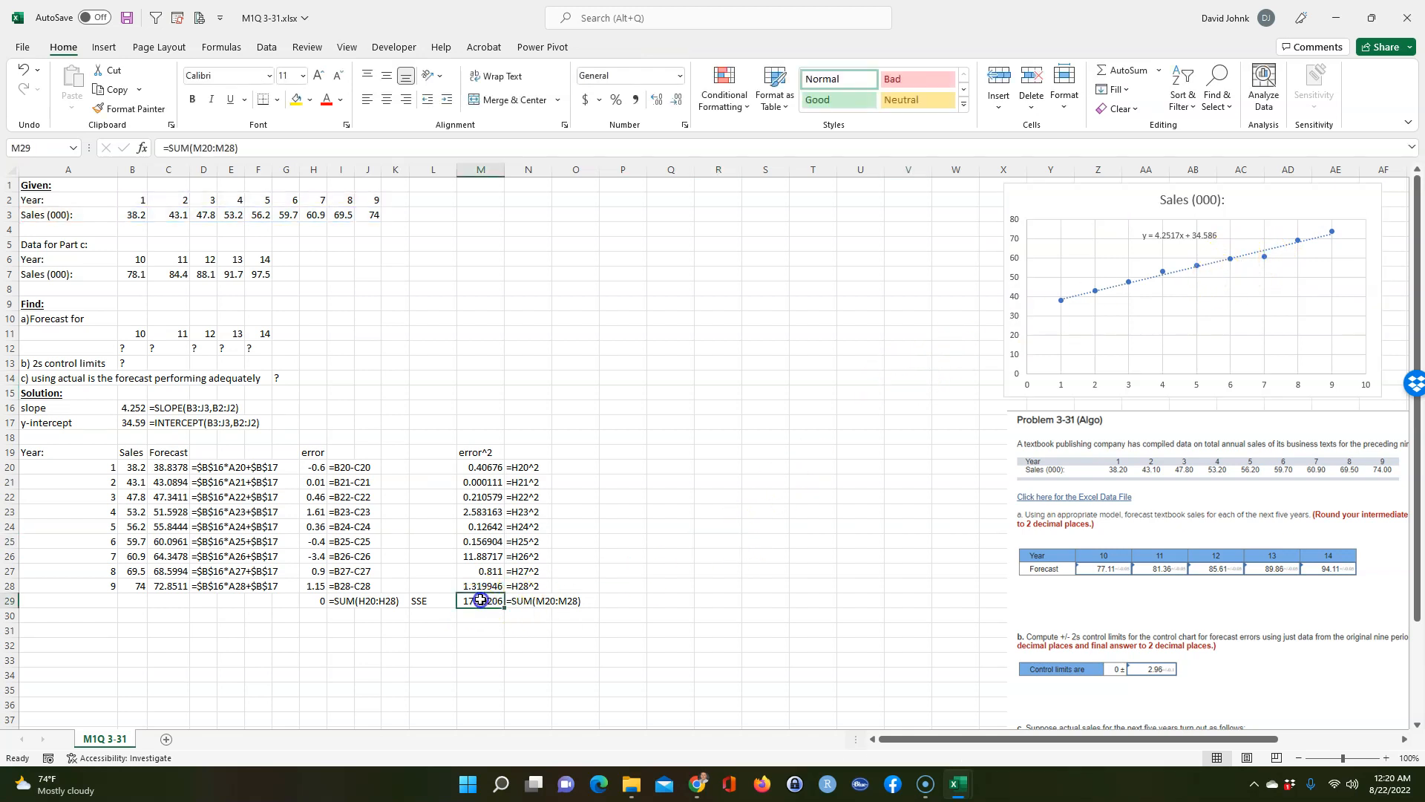
{"action": "left_click", "coordinate": [439, 669]}
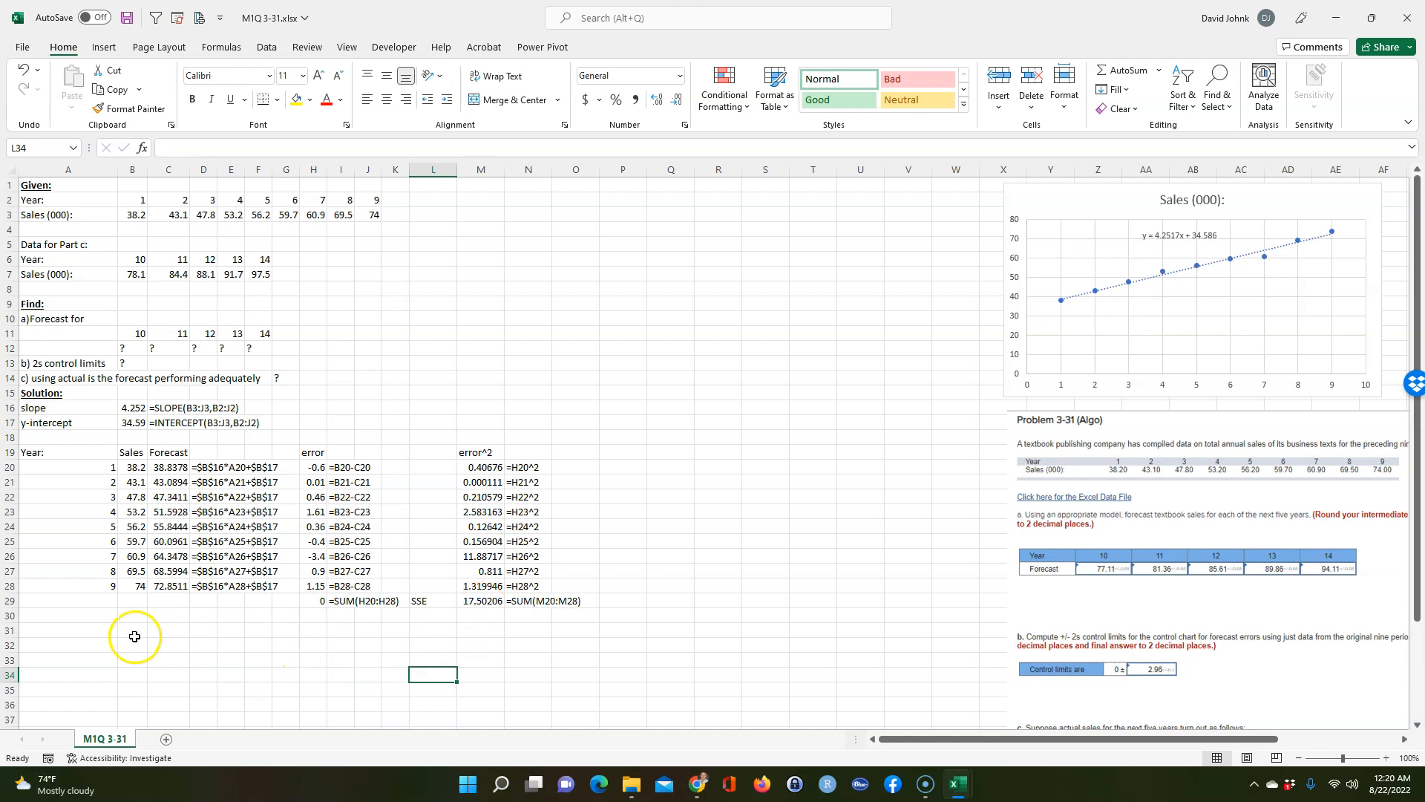
Copy years 10–14 from B11:F11 and paste them transposed into A29:A33
{"action": "left_click_drag", "start_coordinate": [38, 324], "coordinate": [265, 348]}
{"action": "left_click_drag", "start_coordinate": [138, 331], "coordinate": [249, 328]}
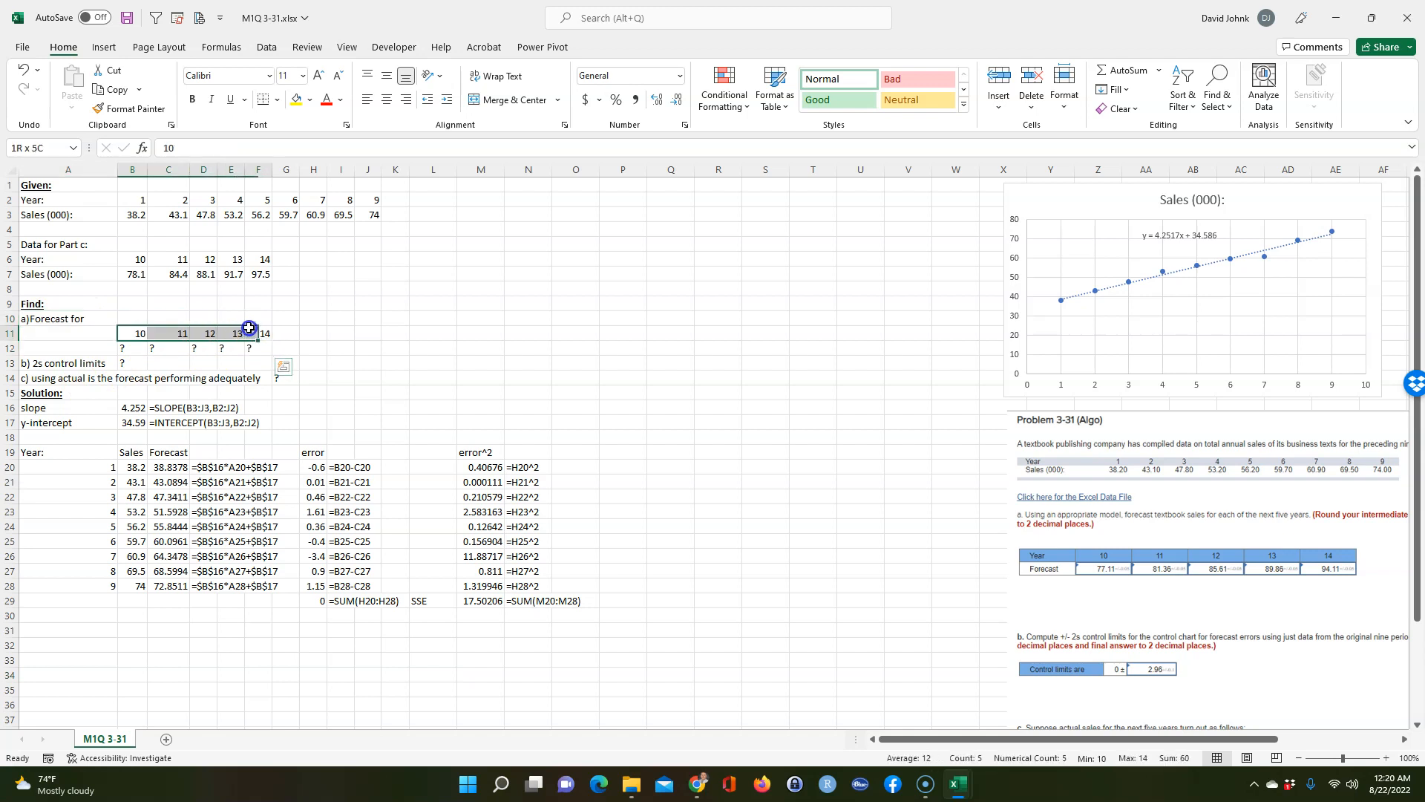
{"action": "right_click", "coordinate": [260, 332]}
{"action": "left_click", "coordinate": [298, 374]}
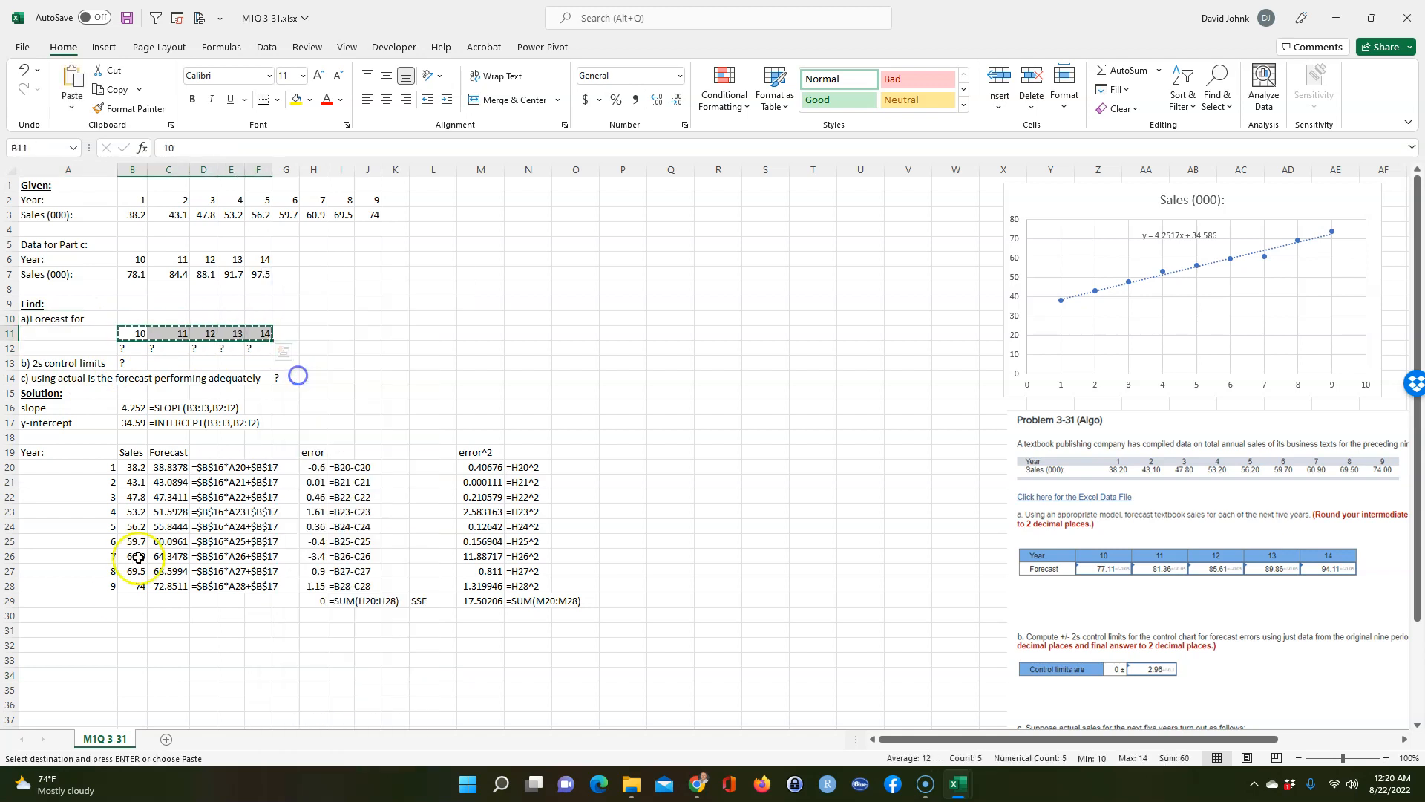
{"action": "left_click", "coordinate": [107, 601]}
{"action": "right_click", "coordinate": [108, 602]}
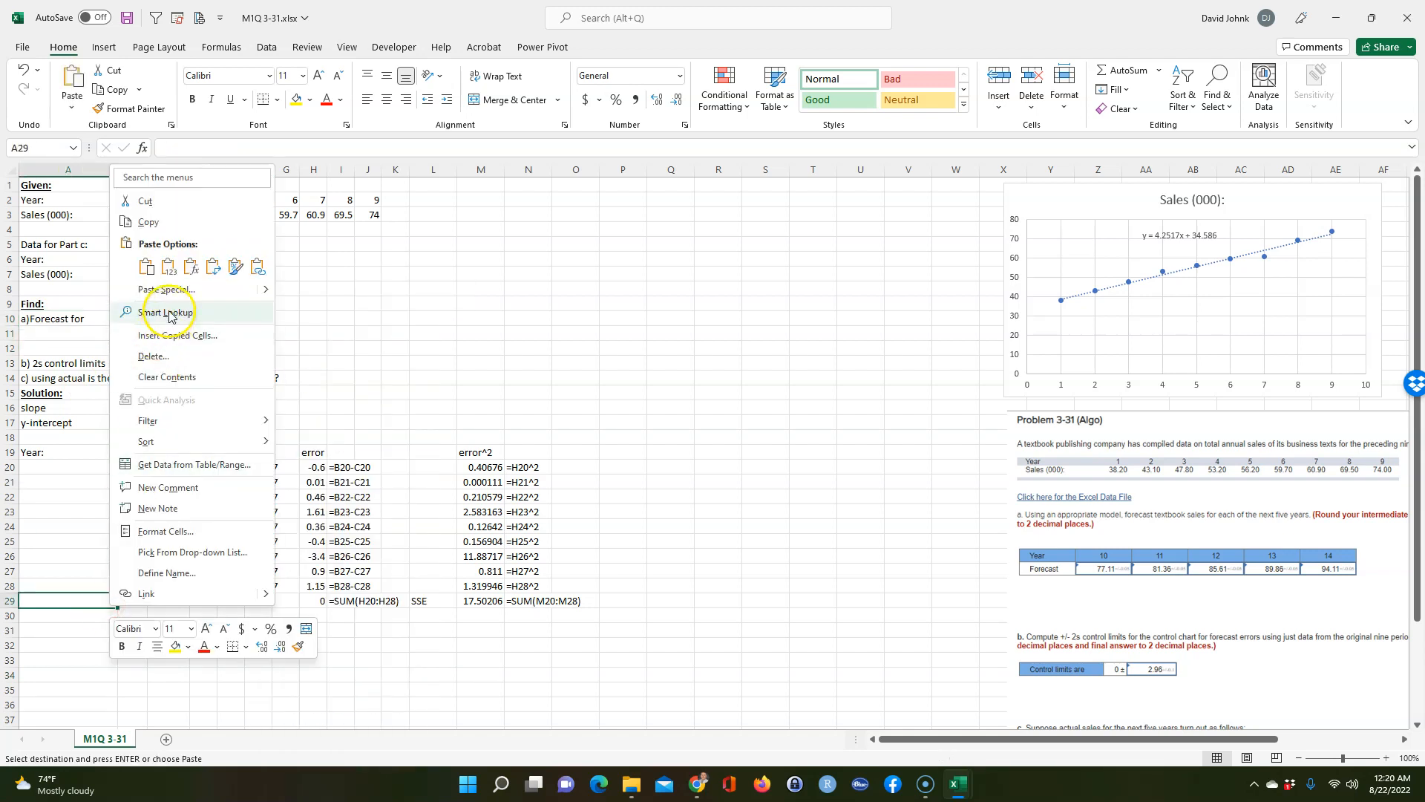
{"action": "left_click", "coordinate": [213, 267]}
{"action": "left_click", "coordinate": [199, 675]}
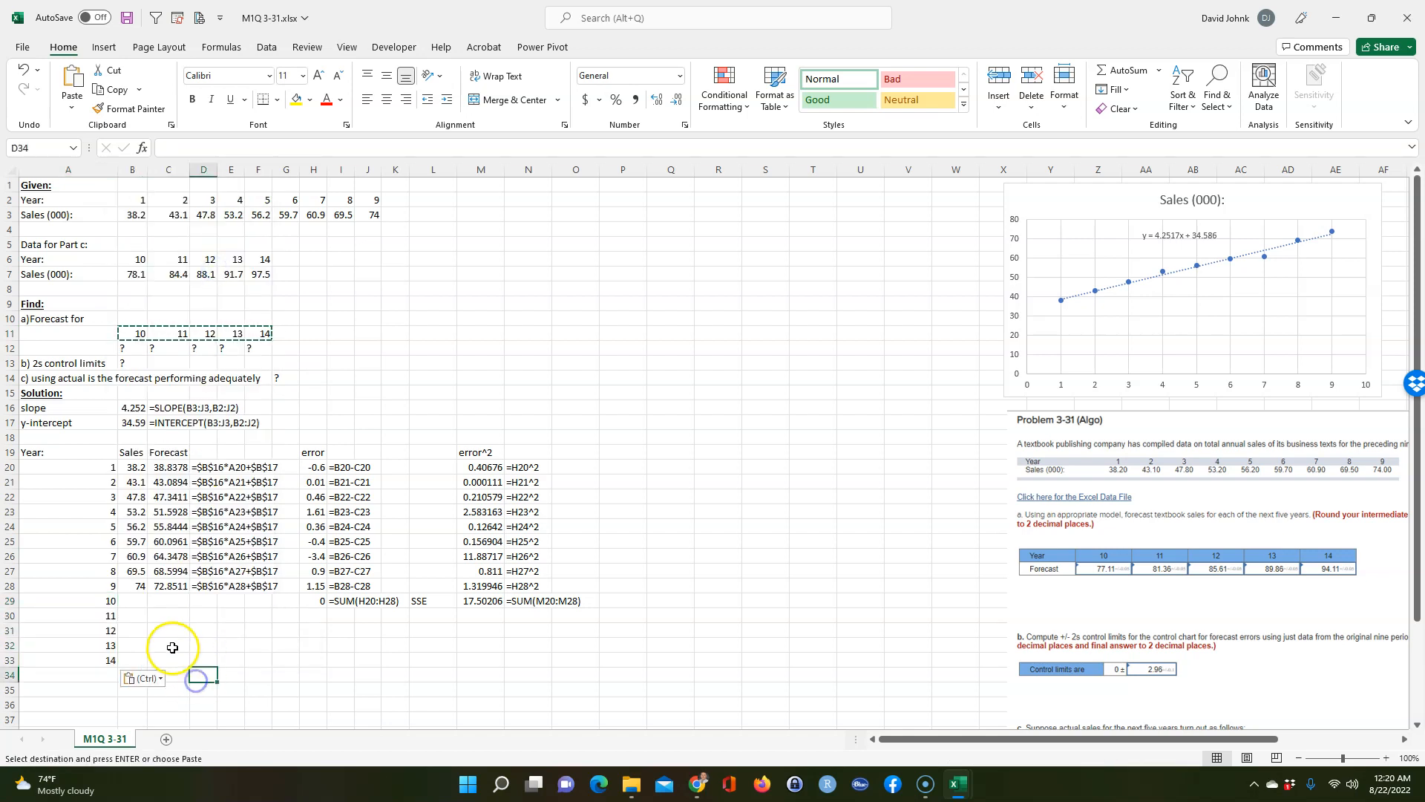
Fill the forecast formula and its formula text from row 28 down to row 33, and highlight A29:C33 in yellow
{"action": "left_click", "coordinate": [172, 586]}
{"action": "left_click_drag", "start_coordinate": [191, 595], "coordinate": [195, 663]}
{"action": "left_click_drag", "start_coordinate": [96, 607], "coordinate": [167, 659]}
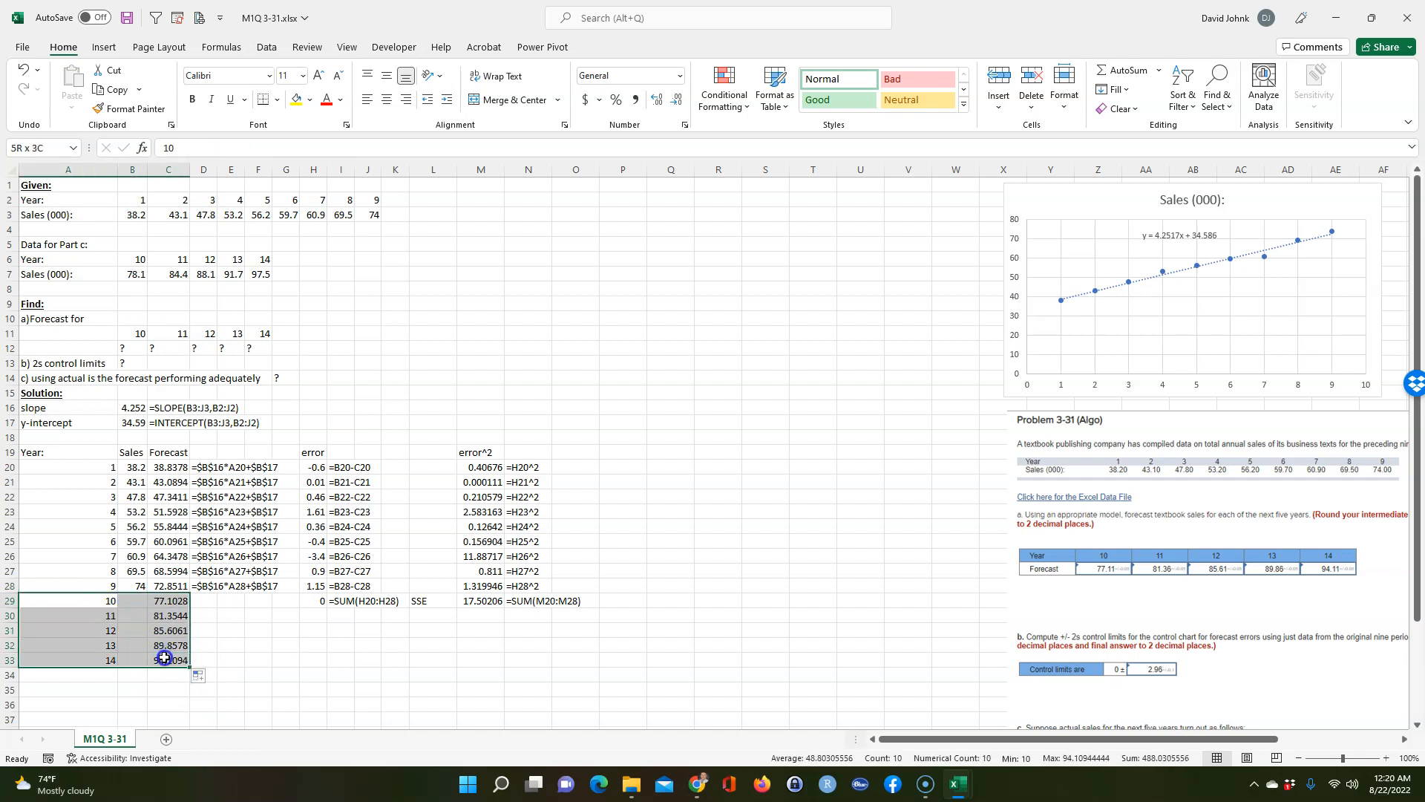
{"action": "left_click", "coordinate": [296, 97]}
{"action": "left_click", "coordinate": [203, 586]}
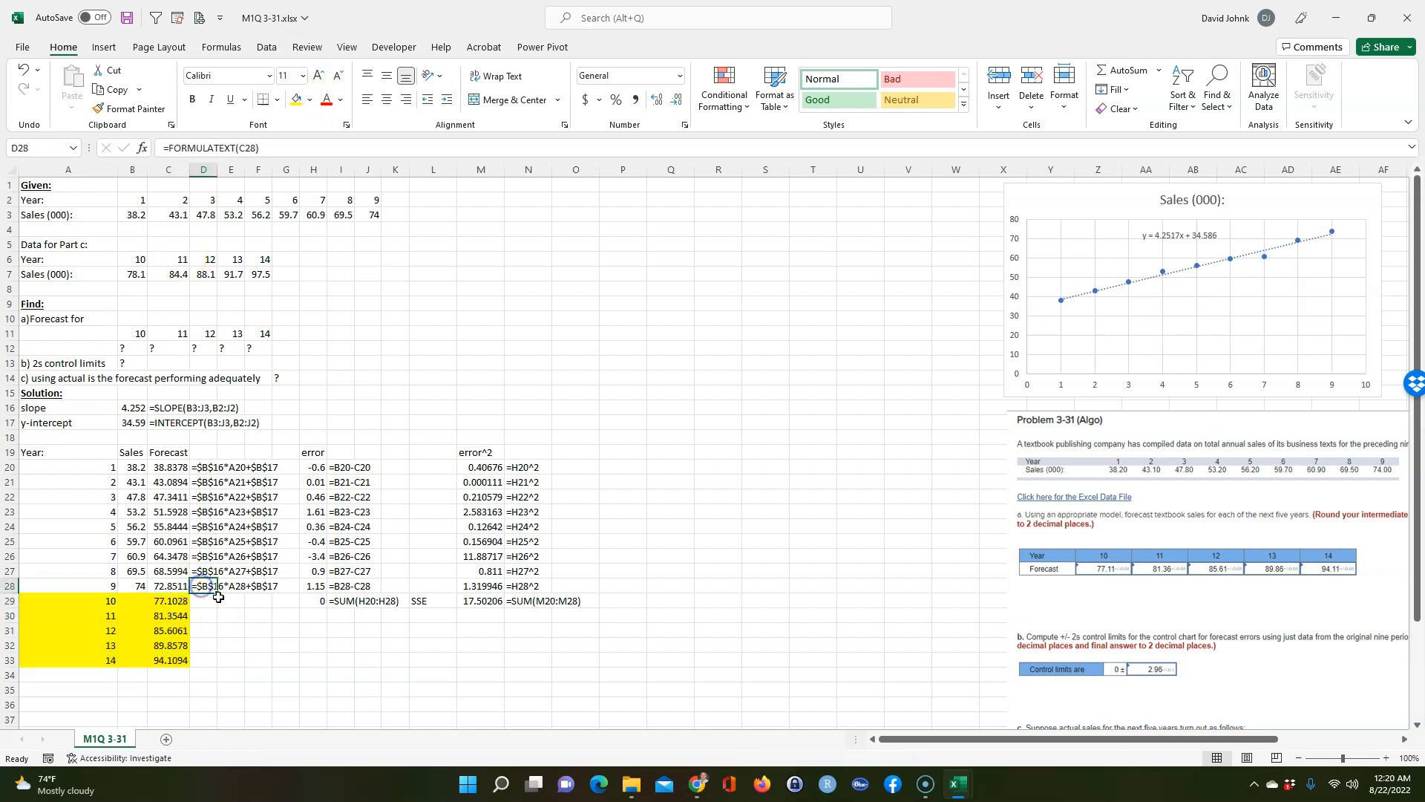
{"action": "left_click_drag", "start_coordinate": [219, 593], "coordinate": [211, 665]}
Move the problem picture closer to the error^2 table and format the forecasts in C20:C33 to two decimal places
{"action": "left_click_drag", "start_coordinate": [1107, 600], "coordinate": [733, 418]}
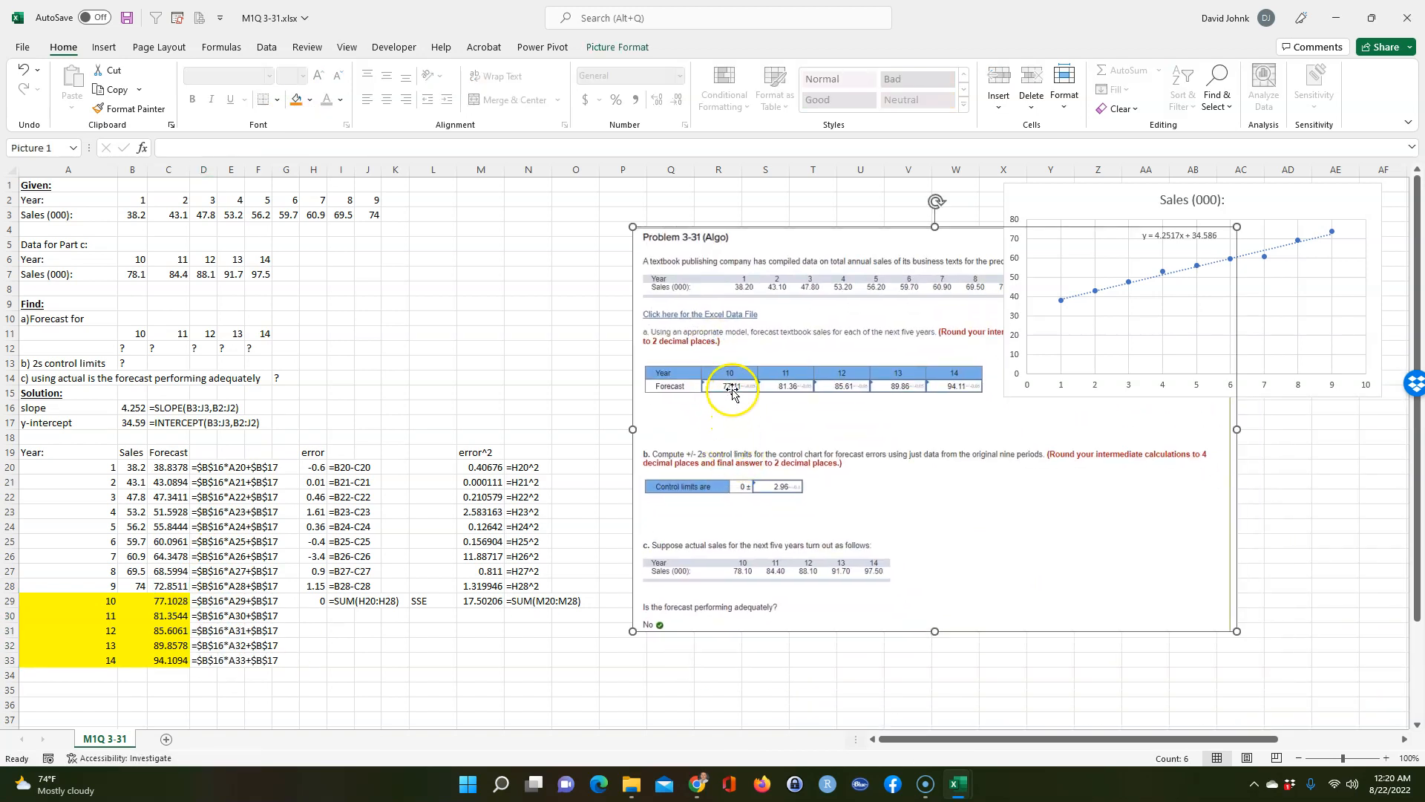
{"action": "left_click_drag", "start_coordinate": [160, 468], "coordinate": [167, 660]}
{"action": "left_click", "coordinate": [676, 99]}
{"action": "left_click", "coordinate": [676, 100]}
{"action": "left_click", "coordinate": [394, 600]}
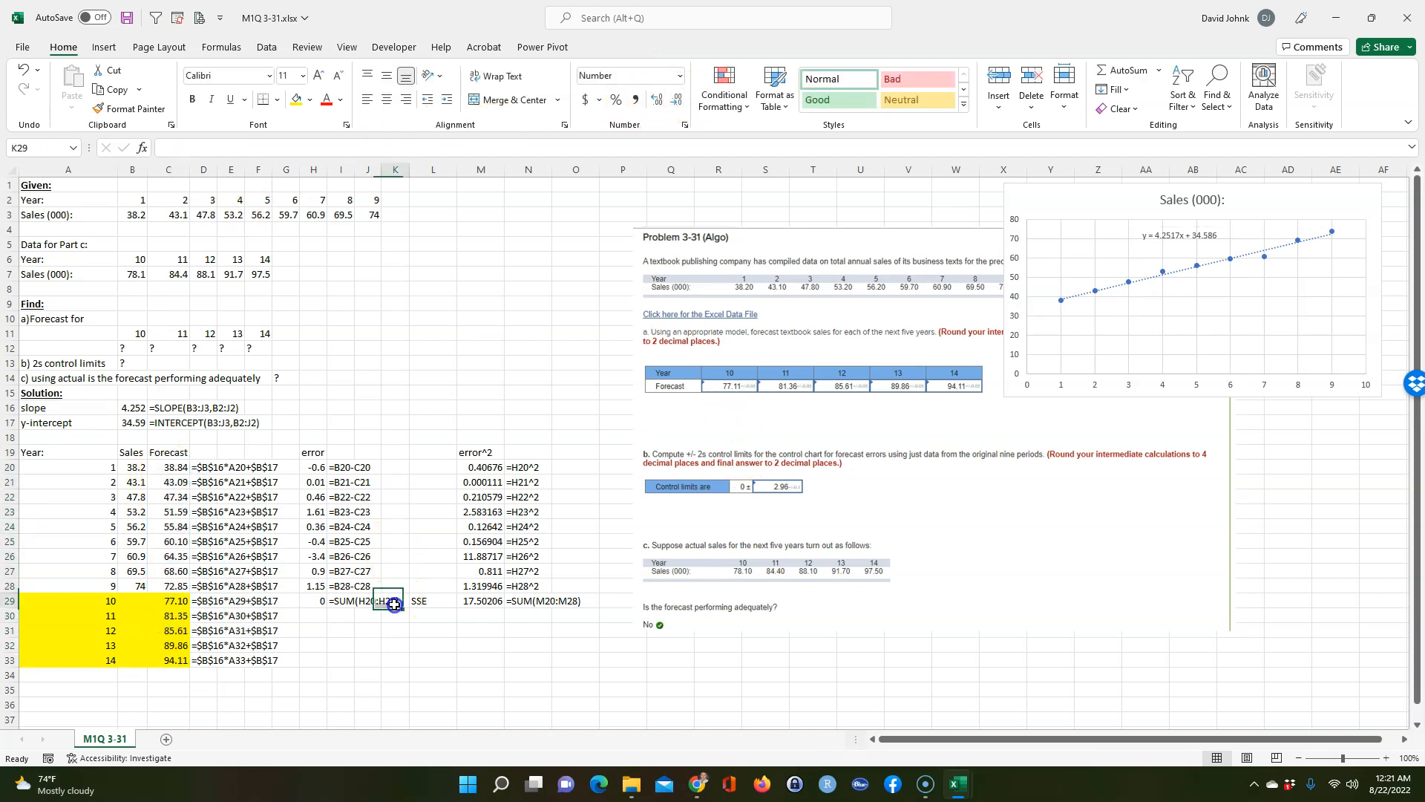
Compare the forecasts for years 10–14 in column C with the part a answers in the problem picture
{"action": "left_click", "coordinate": [178, 601]}
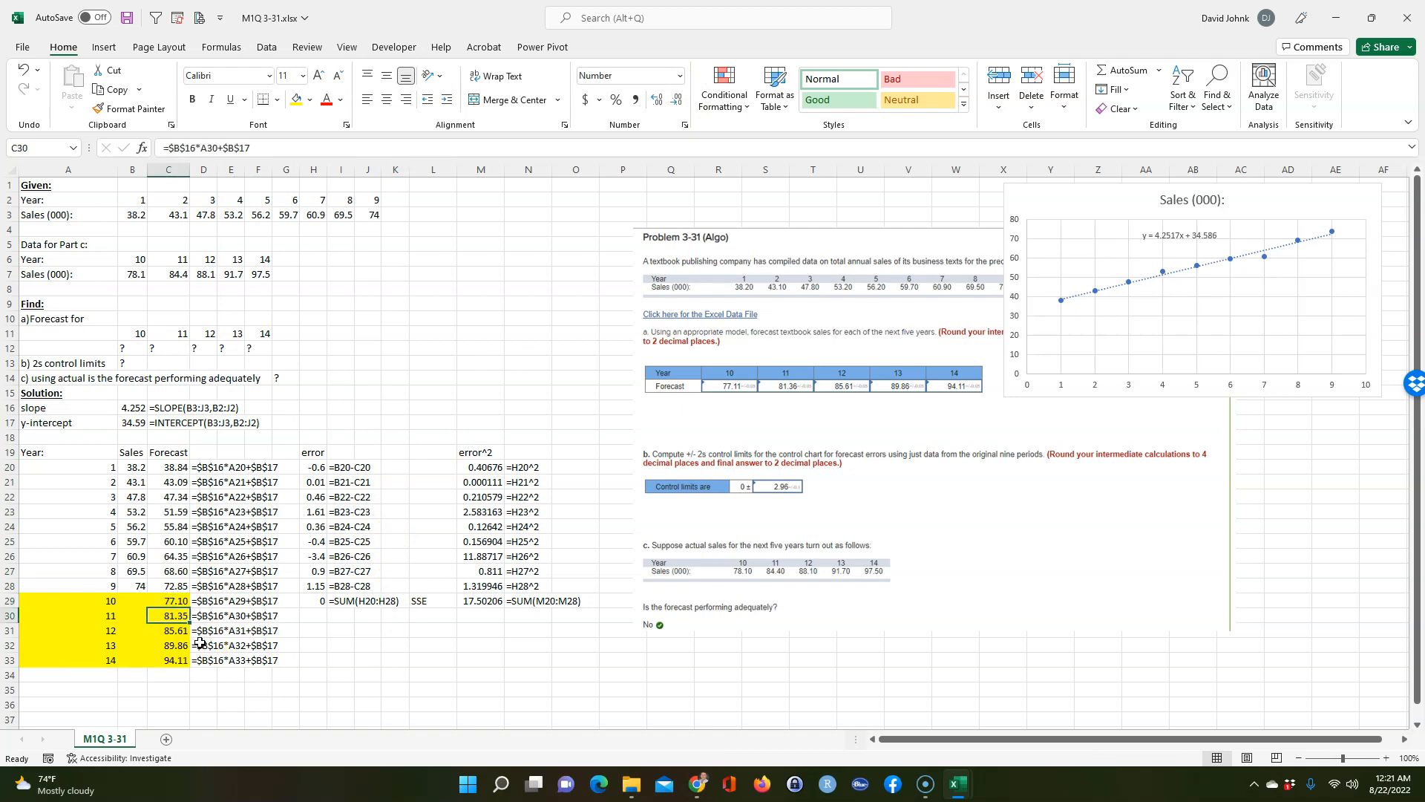
{"action": "key", "text": "Down"}
{"action": "key", "text": "Down"}
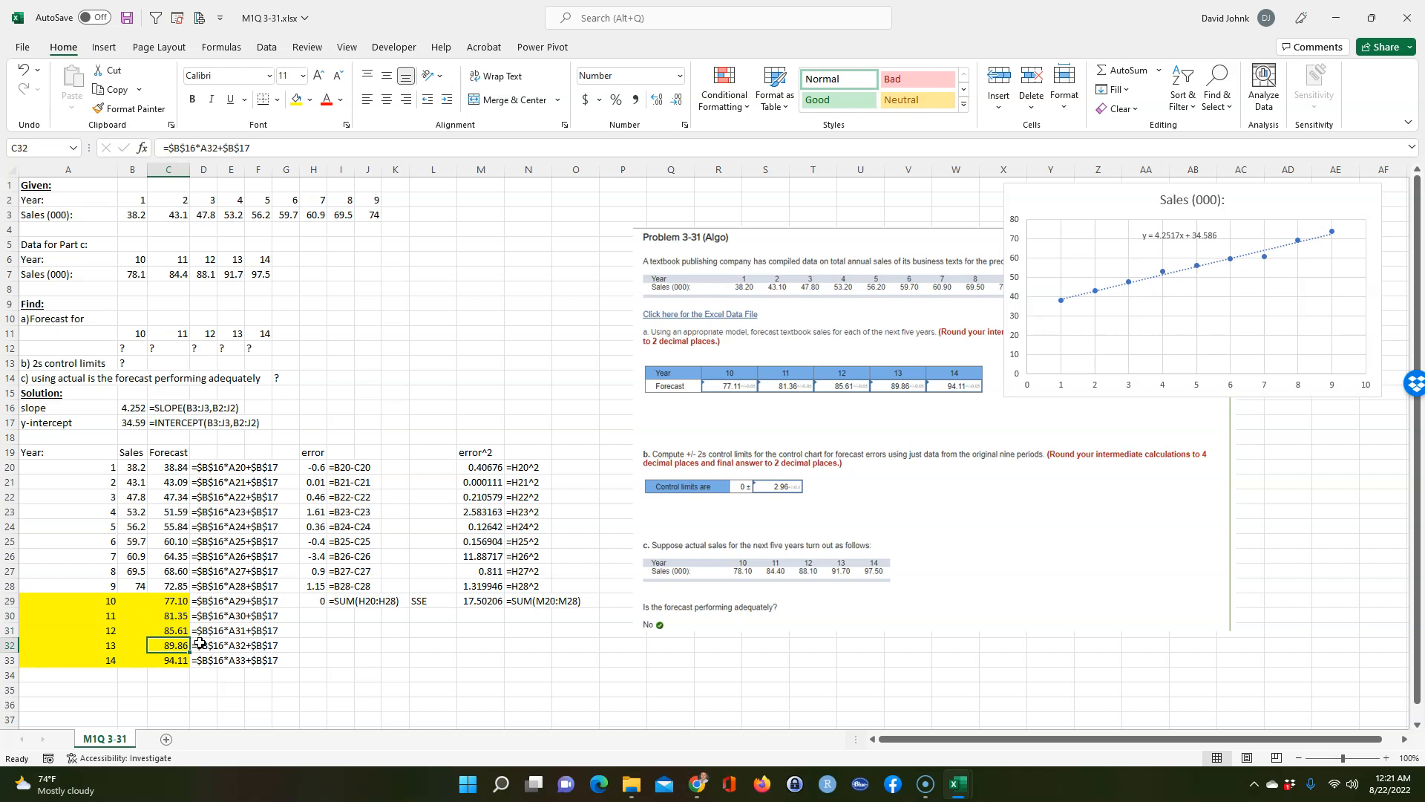
Step through the forecasts in C29:C33 once more, checking each rounded value against the problem picture's forecast row
{"action": "key", "text": "Up"}
{"action": "key", "text": "Up"}
{"action": "key", "text": "Up"}
{"action": "key", "text": "Up"}
{"action": "key", "text": "Down"}
{"action": "key", "text": "Down"}
{"action": "key", "text": "Down"}
{"action": "key", "text": "Up"}
{"action": "key", "text": "Up"}
{"action": "key", "text": "Up"}
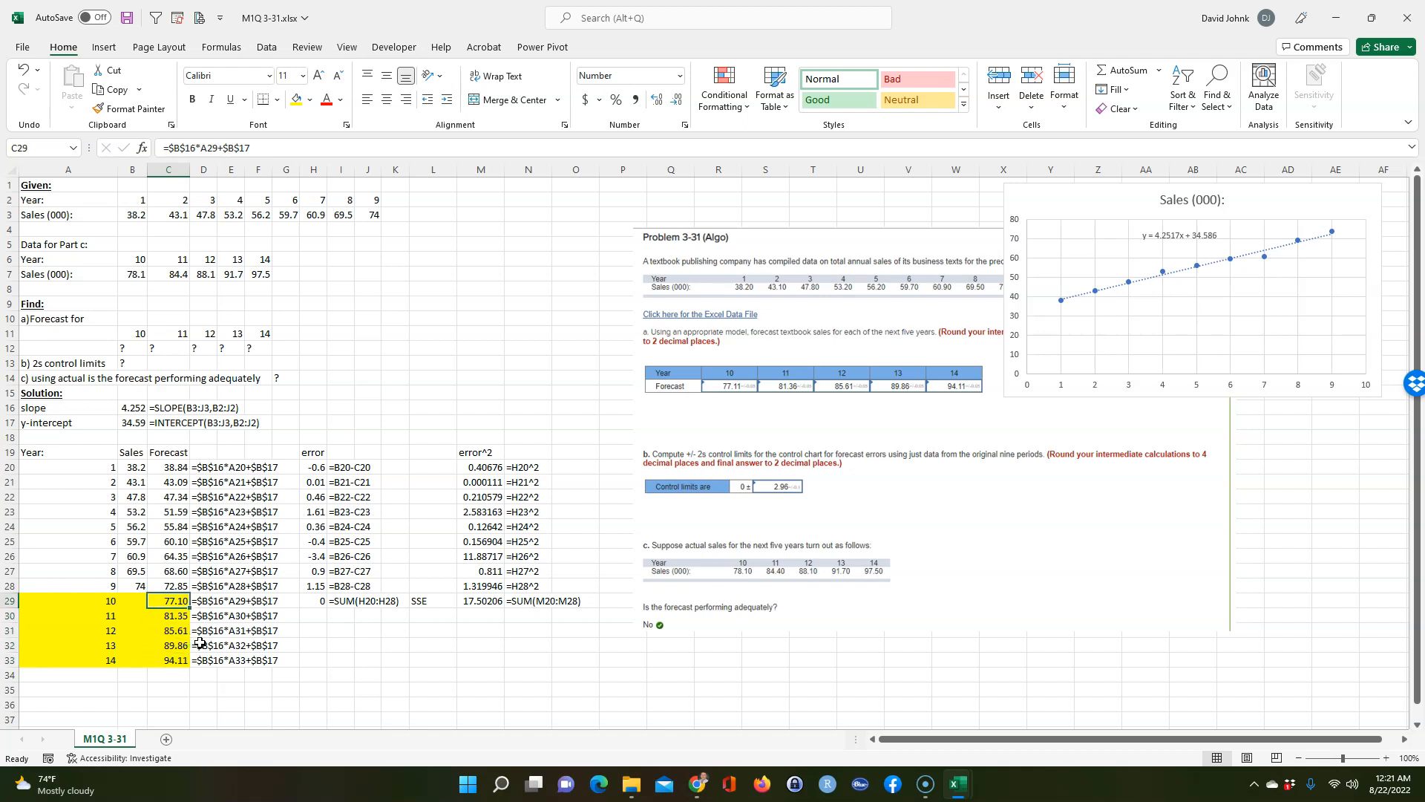
{"action": "key", "text": "Down"}
{"action": "key", "text": "Down"}
{"action": "key", "text": "Down"}
{"action": "key", "text": "Down"}
{"action": "key", "text": "Up"}
{"action": "key", "text": "Up"}
{"action": "key", "text": "Up"}
{"action": "key", "text": "Up"}
{"action": "left_click", "coordinate": [319, 658]}
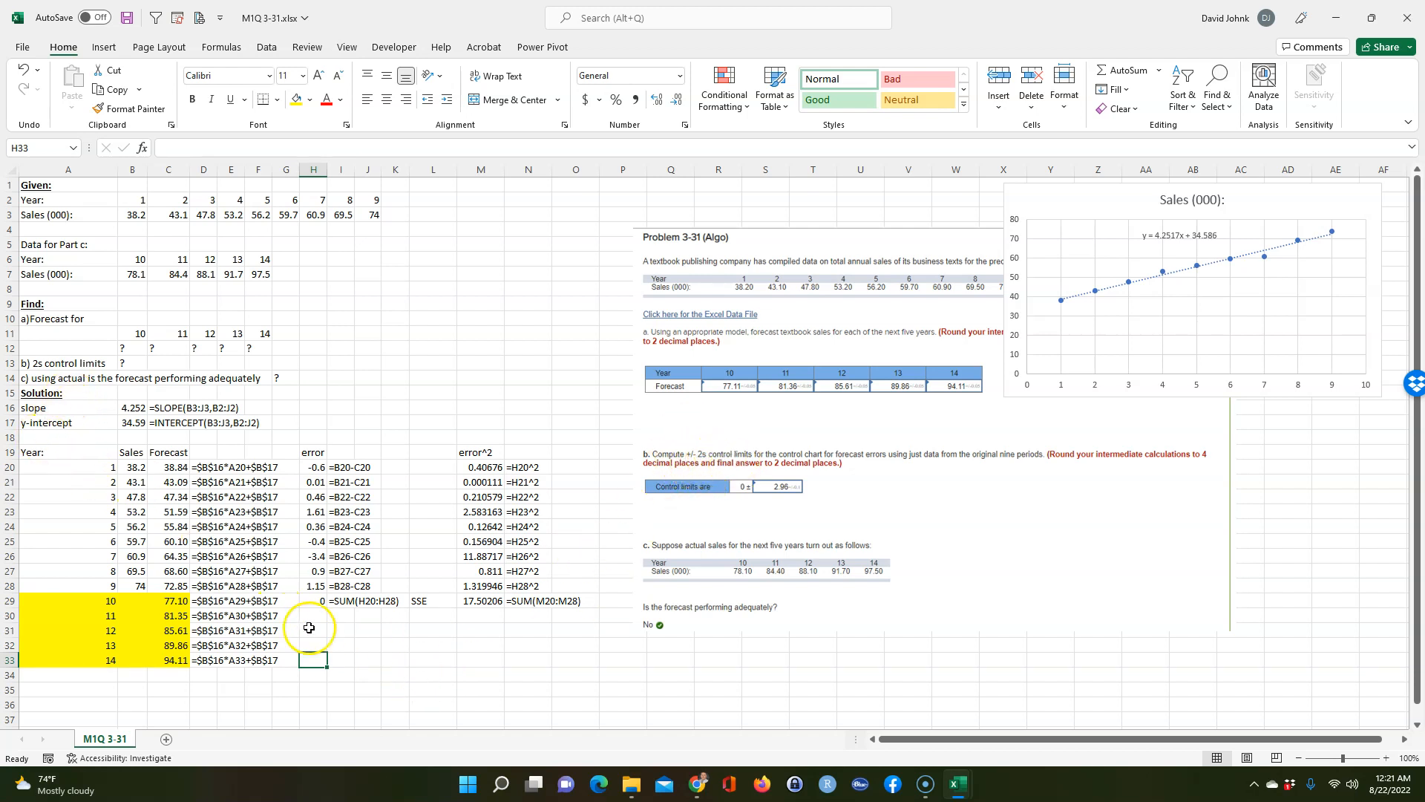
Add an MSE row below SSE, with =M29/(COUNT(M20:M28)-1) in M30 and its formula text in N30
{"action": "left_click", "coordinate": [479, 602]}
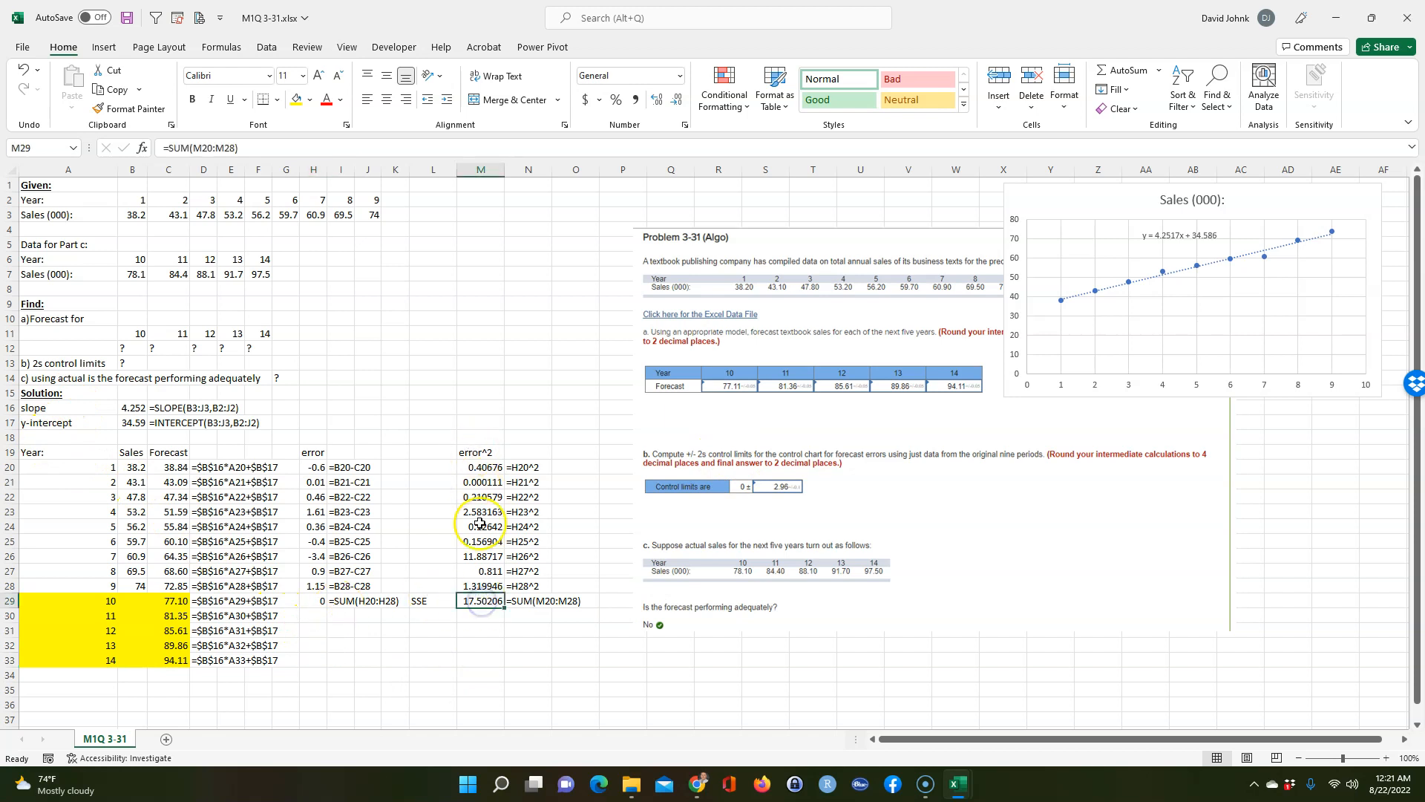
{"action": "left_click", "coordinate": [431, 614]}
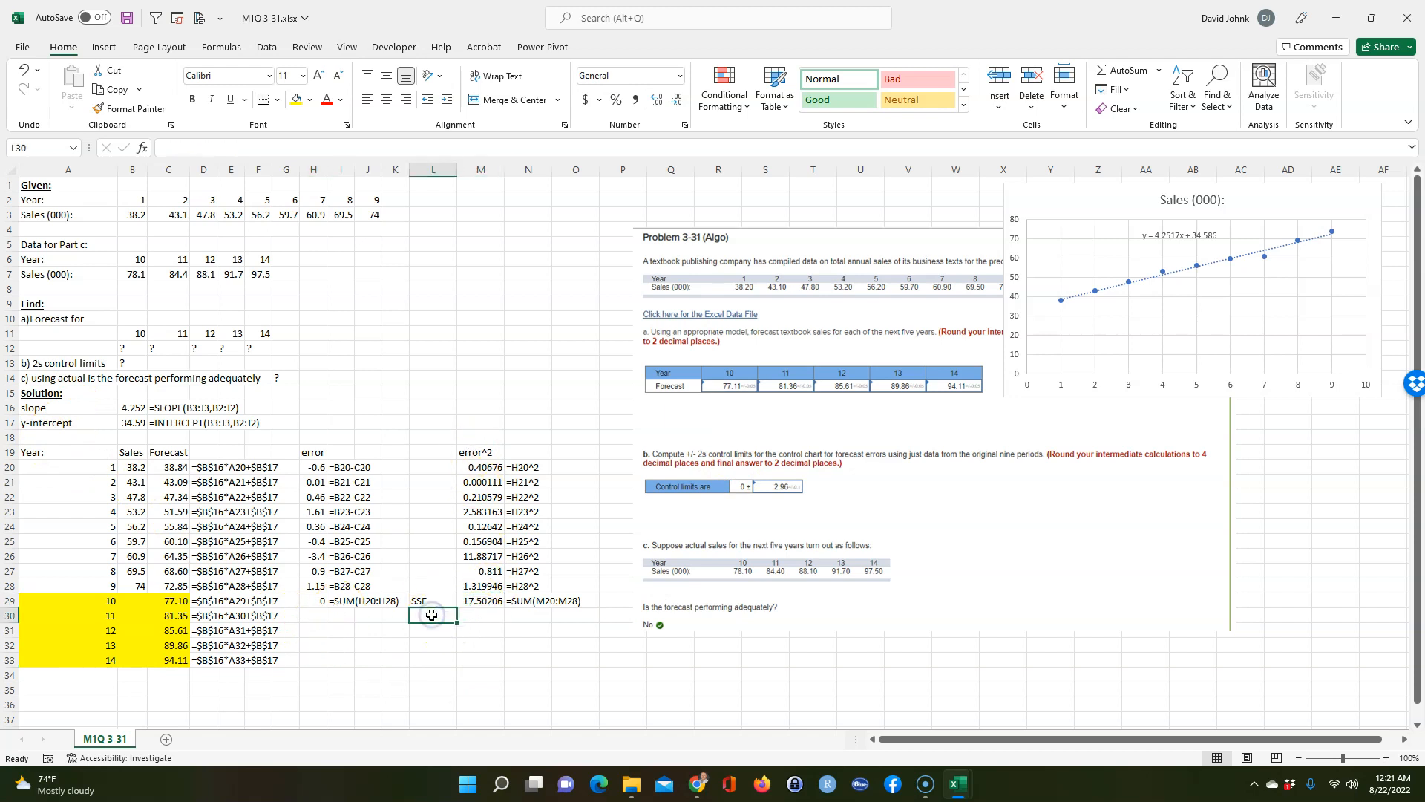
{"action": "type", "text": "MSE"}
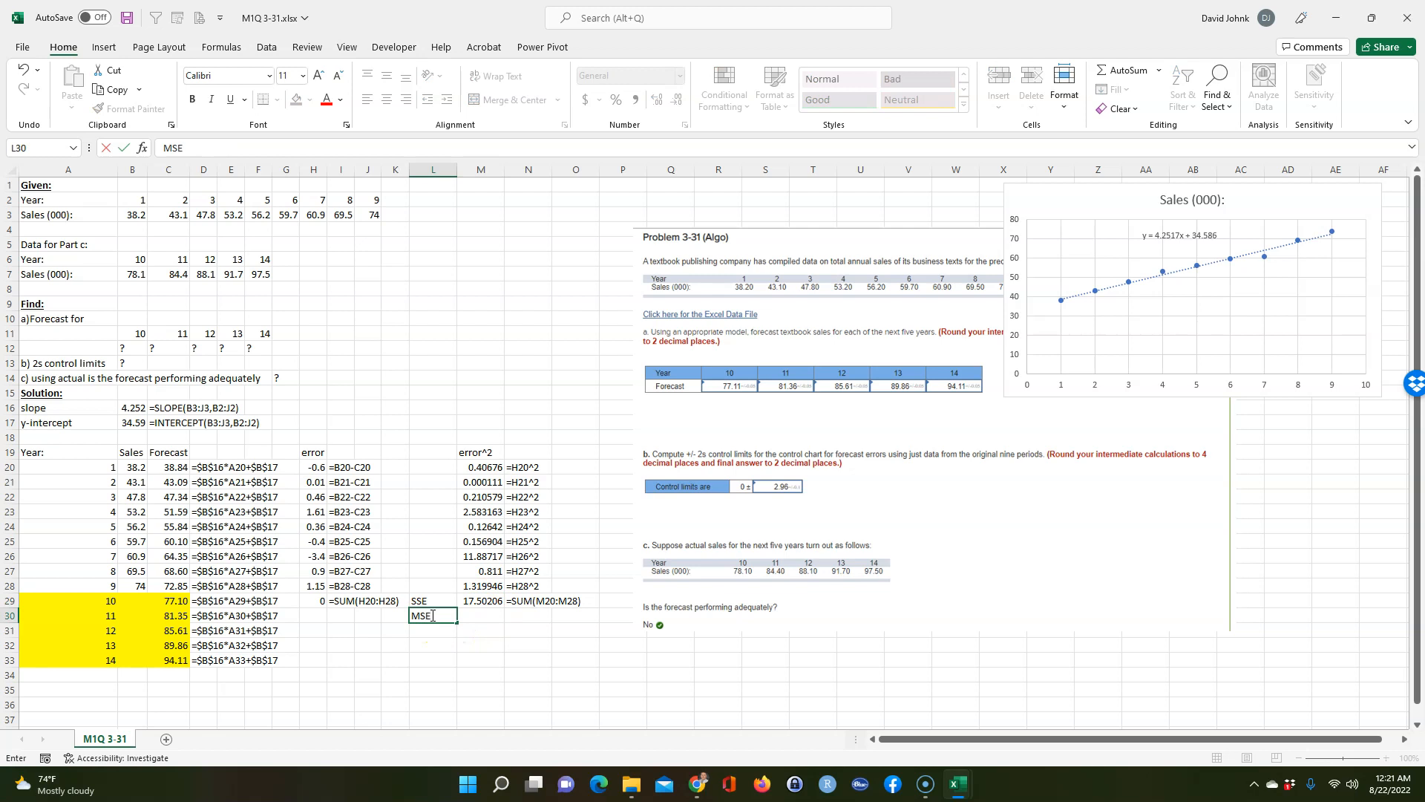
{"action": "key", "text": "Tab"}
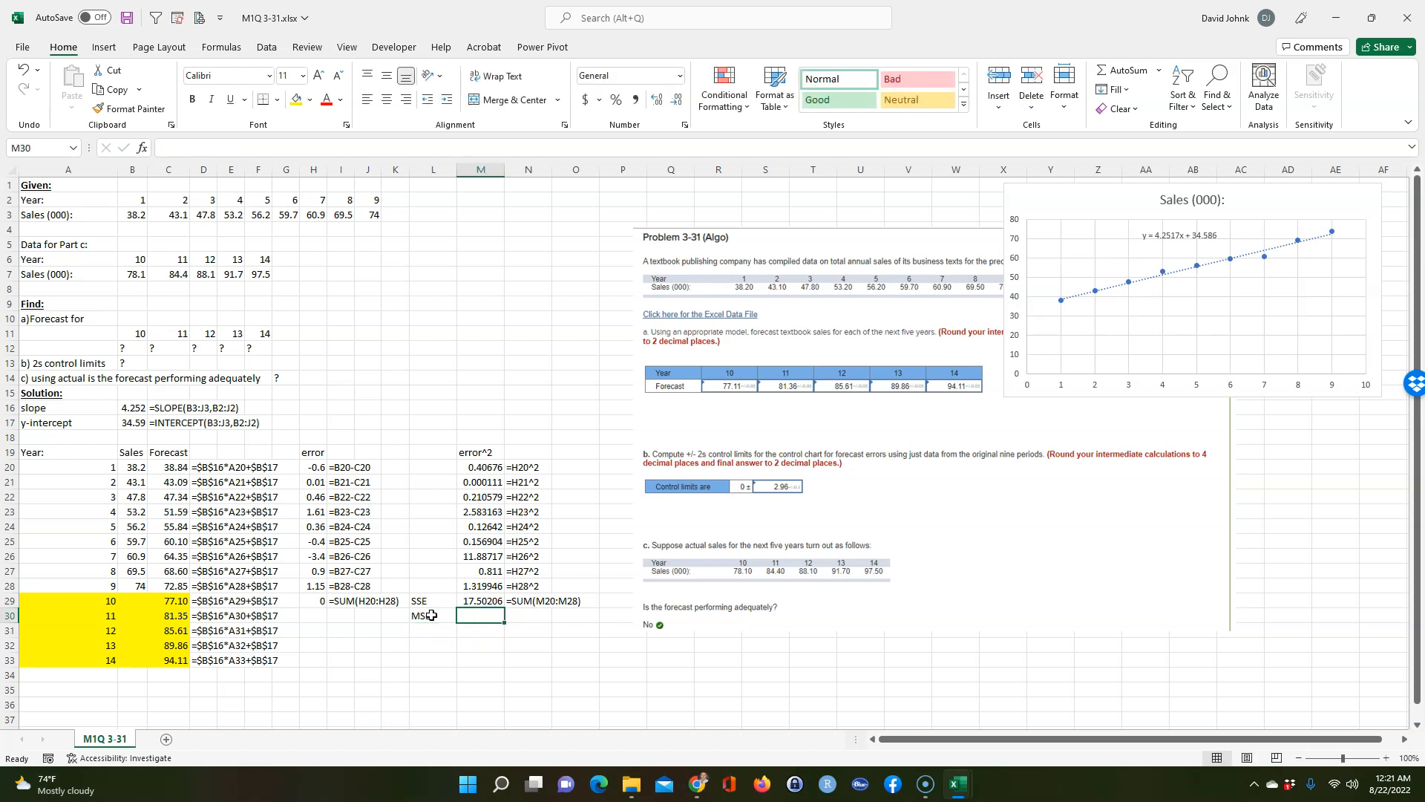
{"action": "type", "text": "="}
{"action": "left_click", "coordinate": [482, 598]}
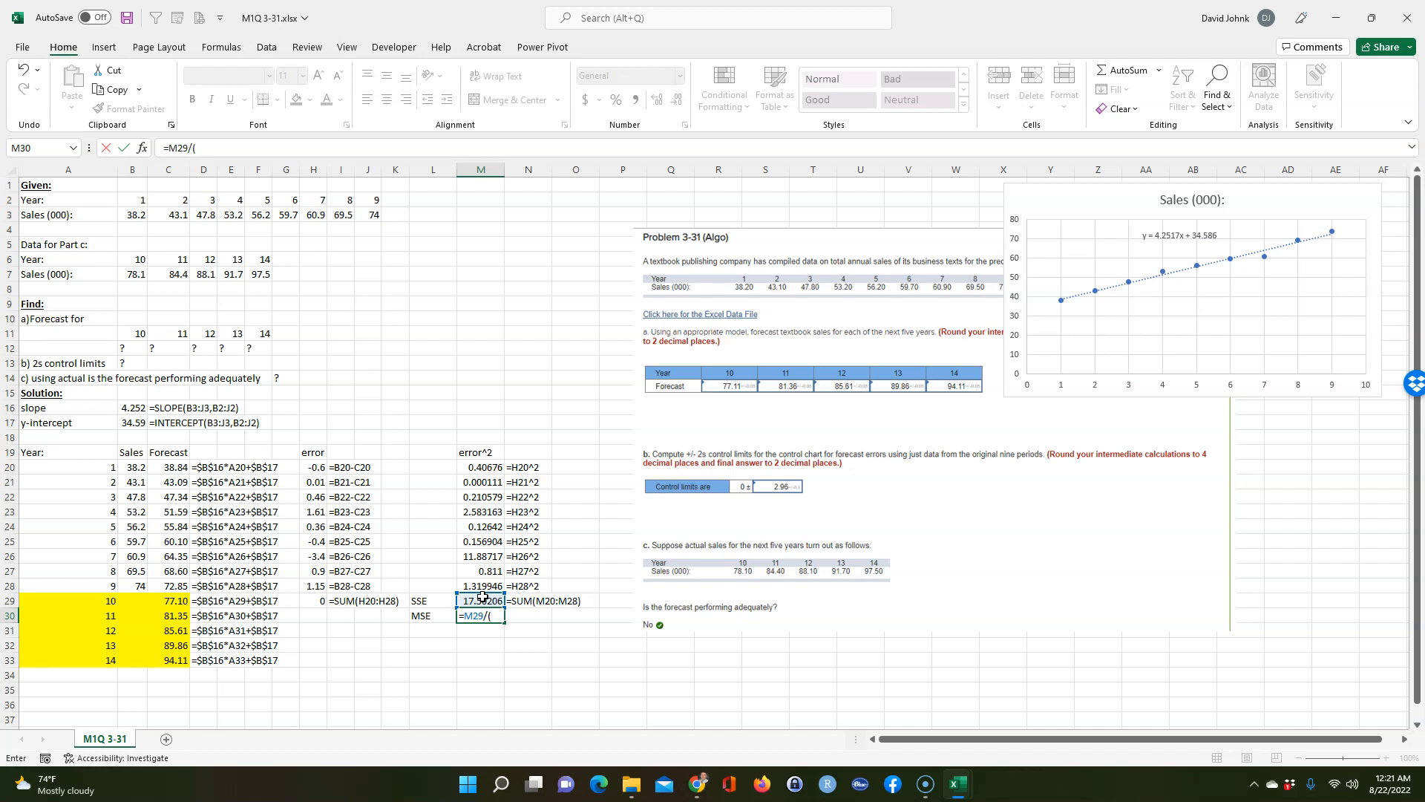
{"action": "type", "text": "count("}
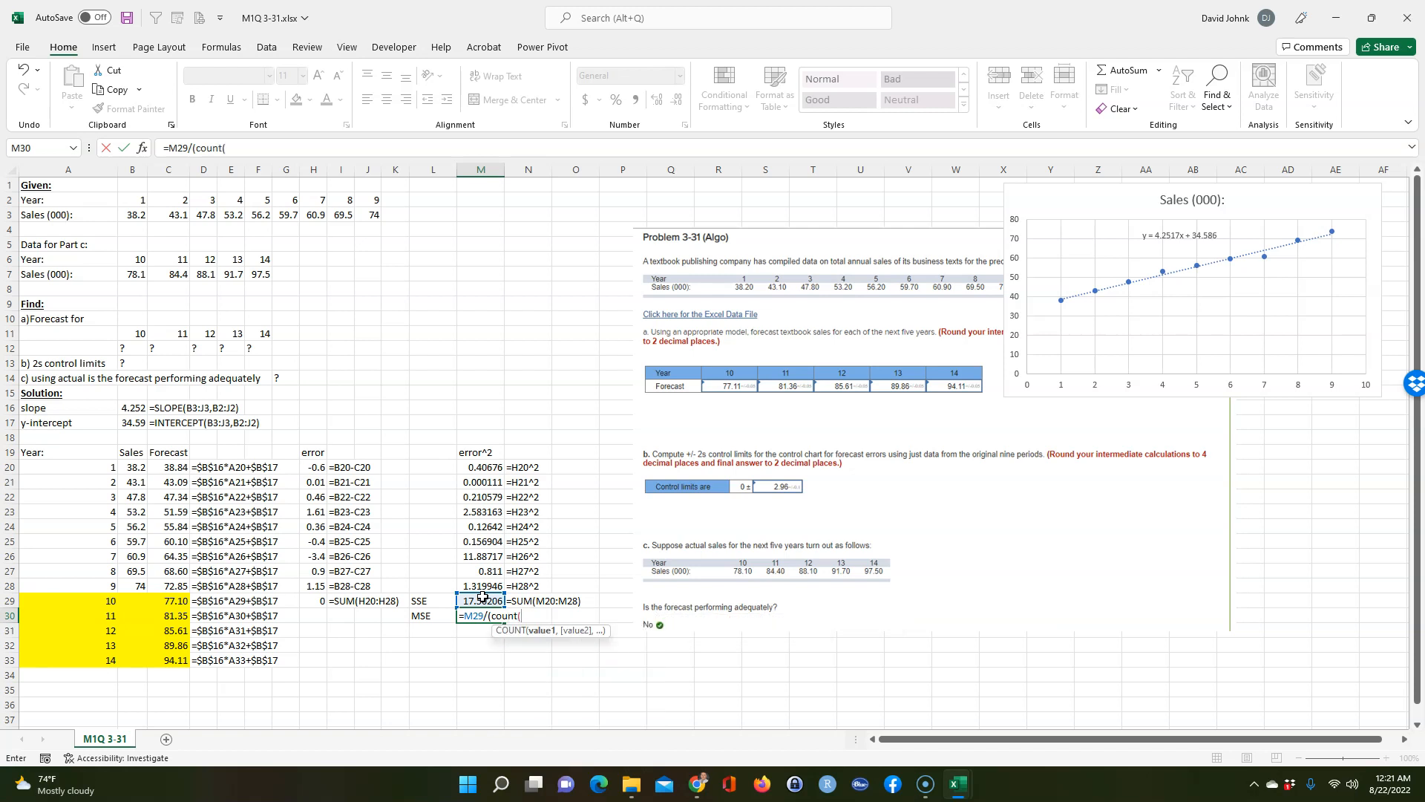
{"action": "left_click_drag", "start_coordinate": [480, 469], "coordinate": [472, 585]}
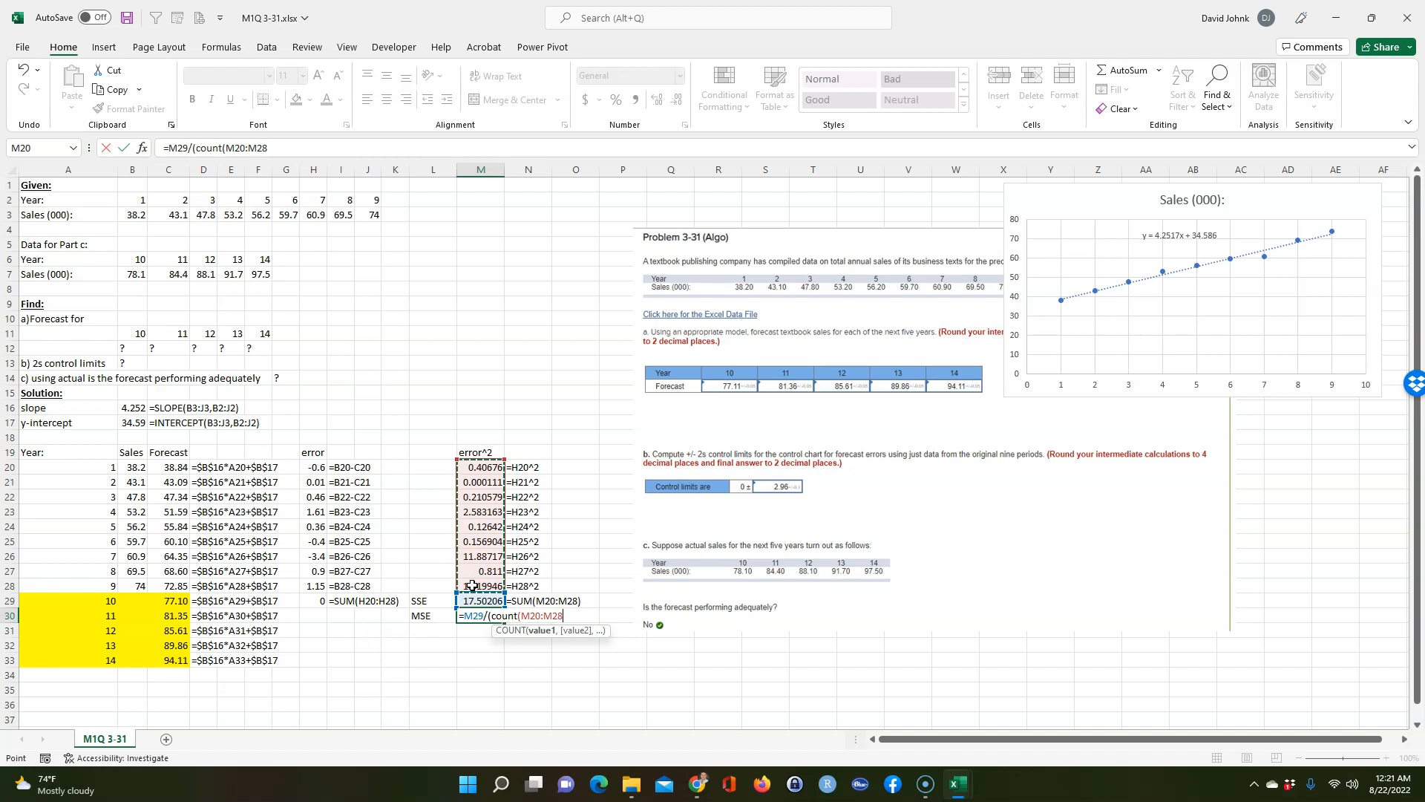
{"action": "type", "text": ")-1"}
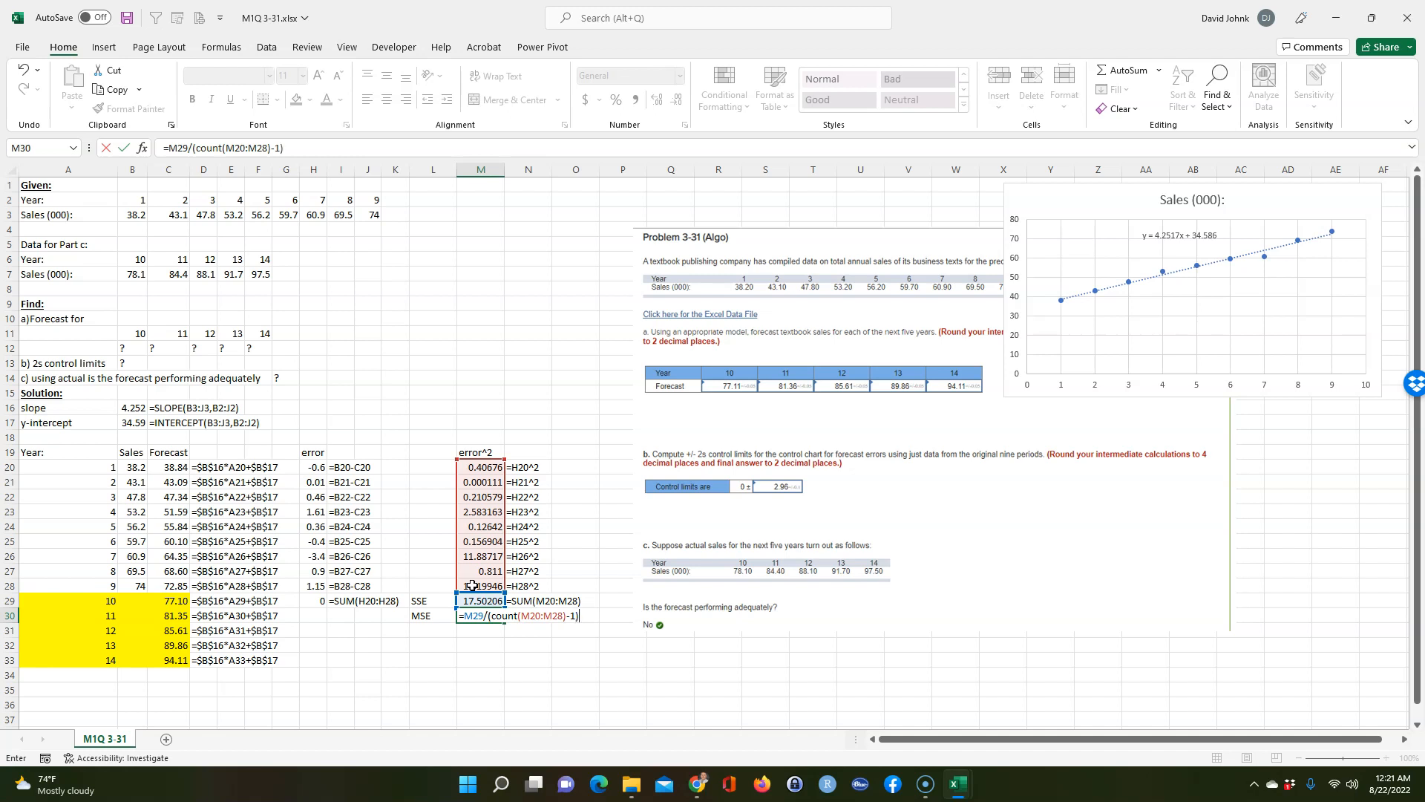
{"action": "key", "text": "Return"}
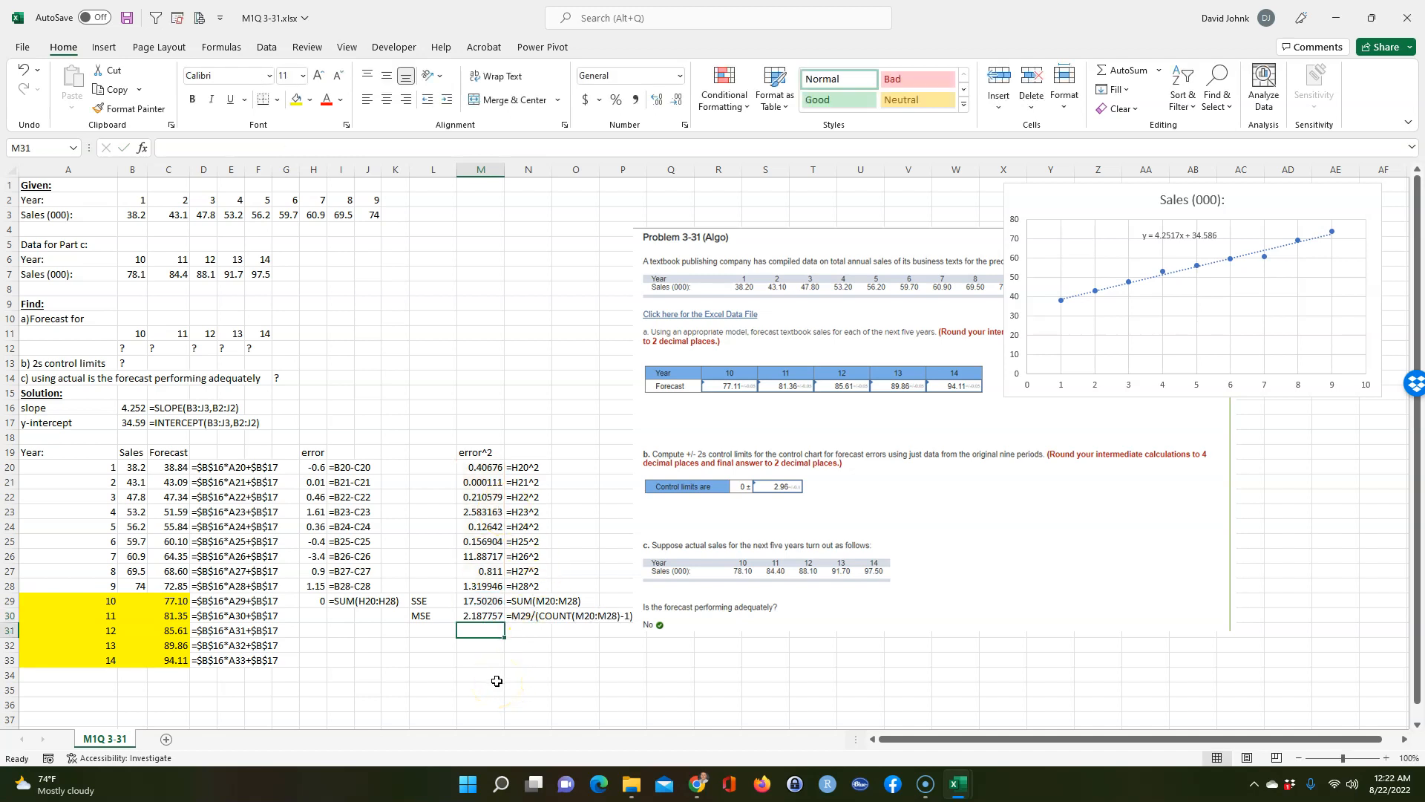
{"action": "left_click_drag", "start_coordinate": [420, 615], "coordinate": [473, 616]}
{"action": "left_click", "coordinate": [479, 679]}
Add an s row below MSE, with =SQRT(M30) in M31 and its formula text in N31
{"action": "left_click", "coordinate": [426, 625]}
{"action": "type", "text": "SSE"}
{"action": "key", "text": "Tab"}
{"action": "type", "text": "s"}
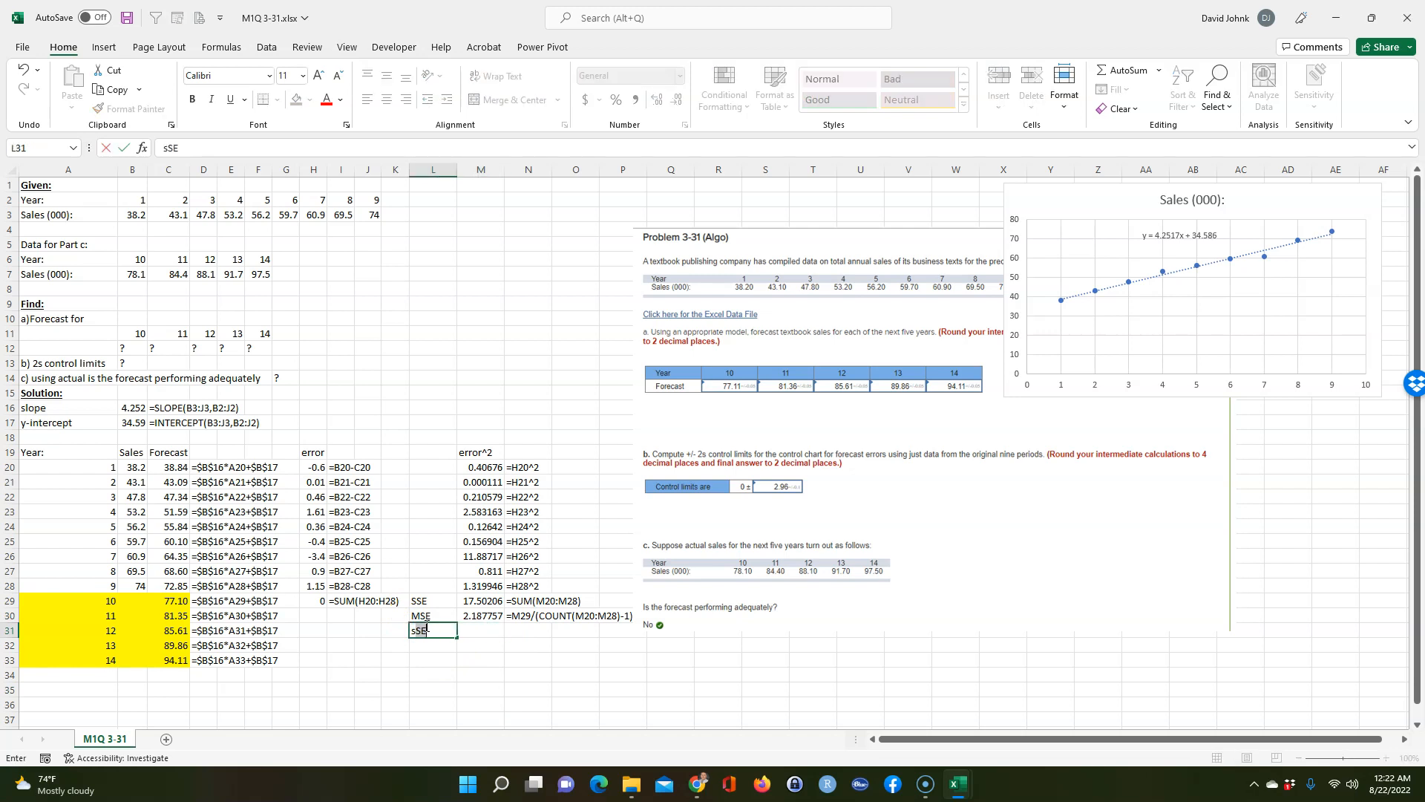
{"action": "key", "text": "Return"}
{"action": "key", "text": "Up"}
{"action": "key", "text": "Right"}
{"action": "type", "text": "=sqr"}
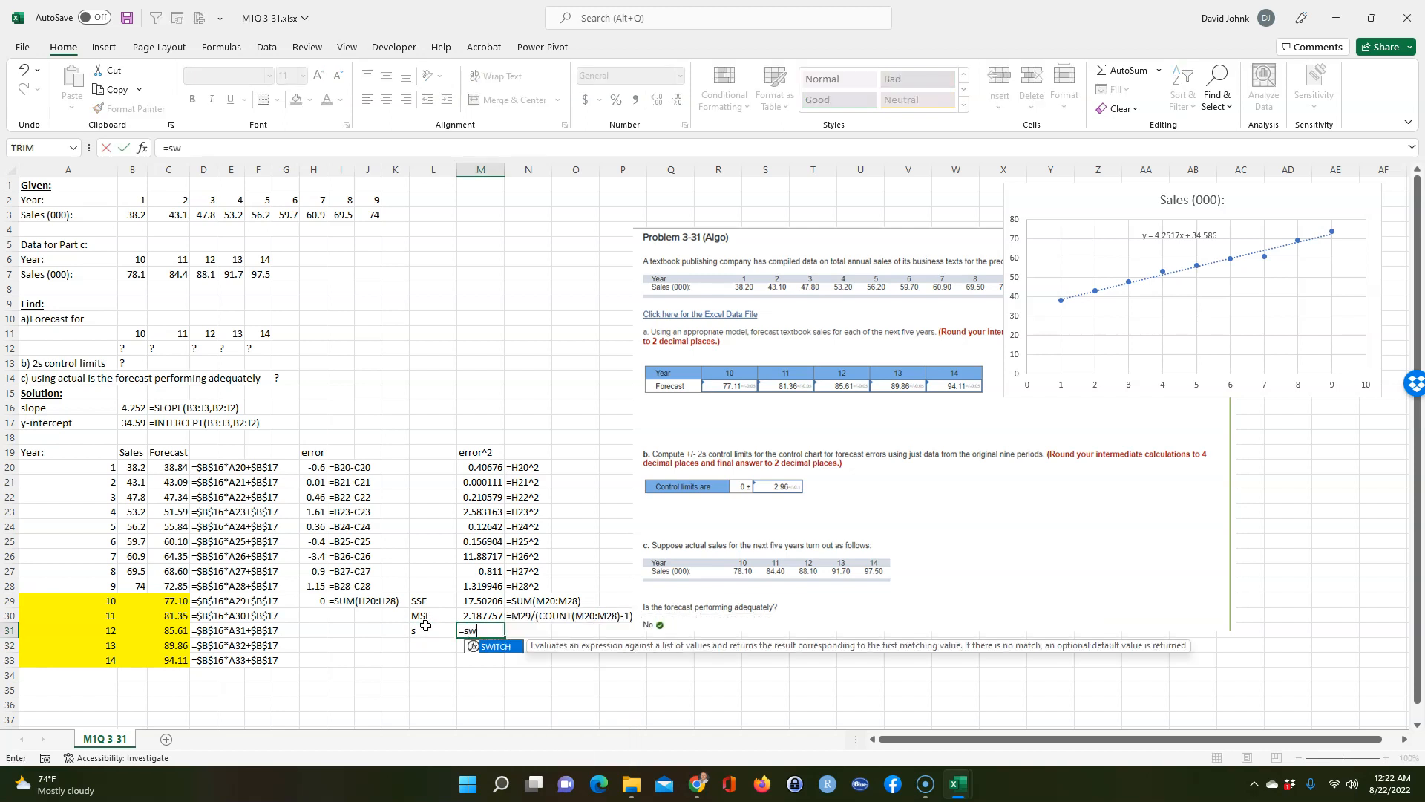
{"action": "type", "text": "t("}
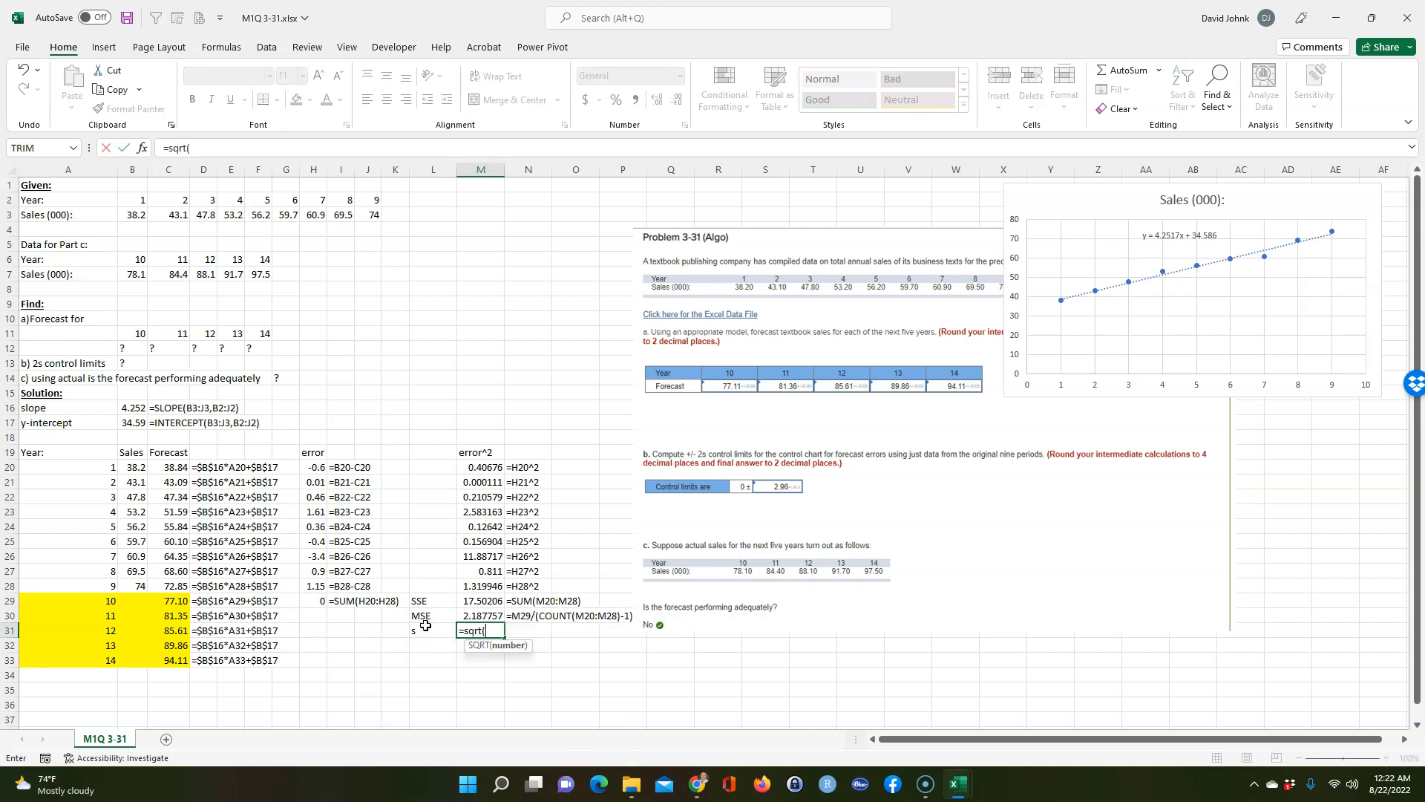
{"action": "left_click", "coordinate": [478, 616]}
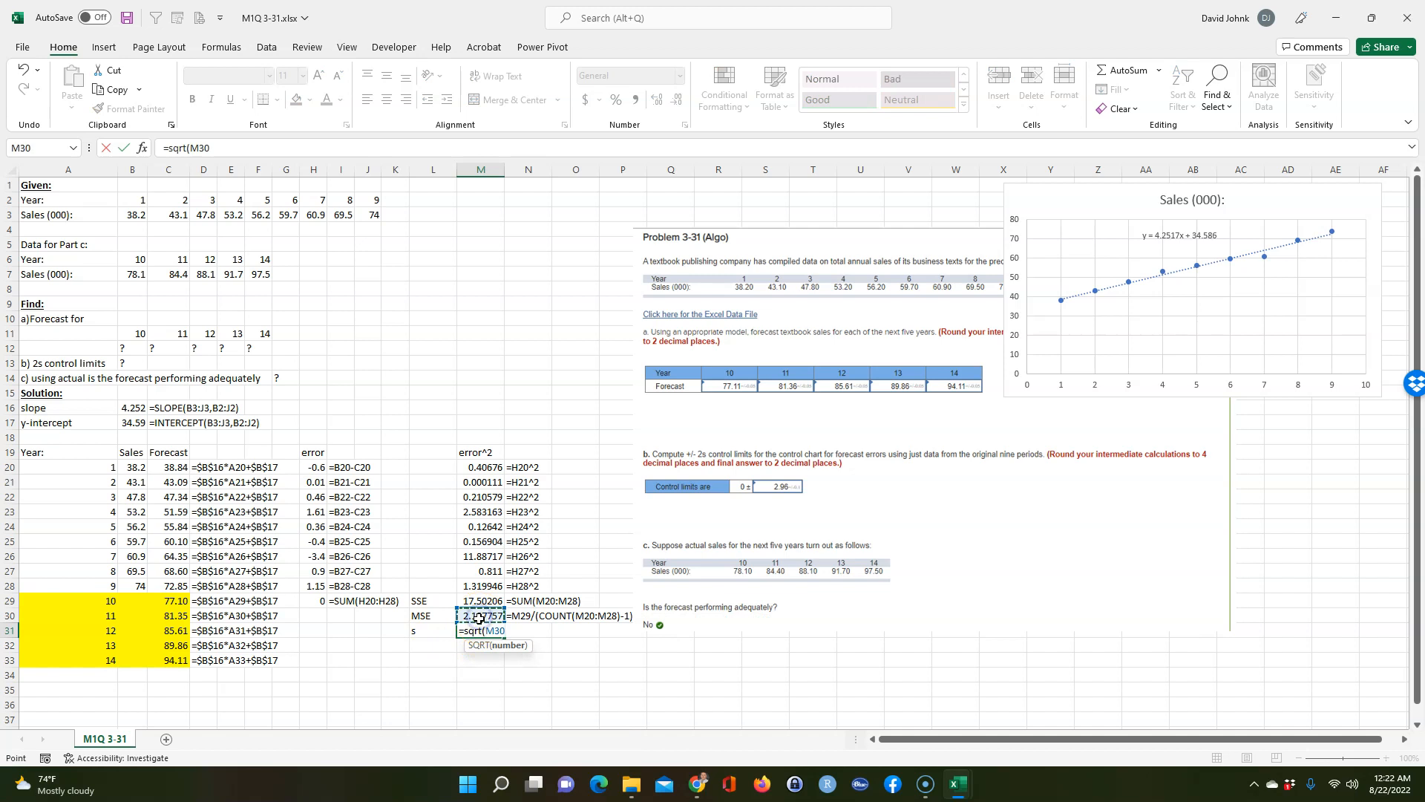
{"action": "key", "text": "Return"}
{"action": "left_click", "coordinate": [514, 616]}
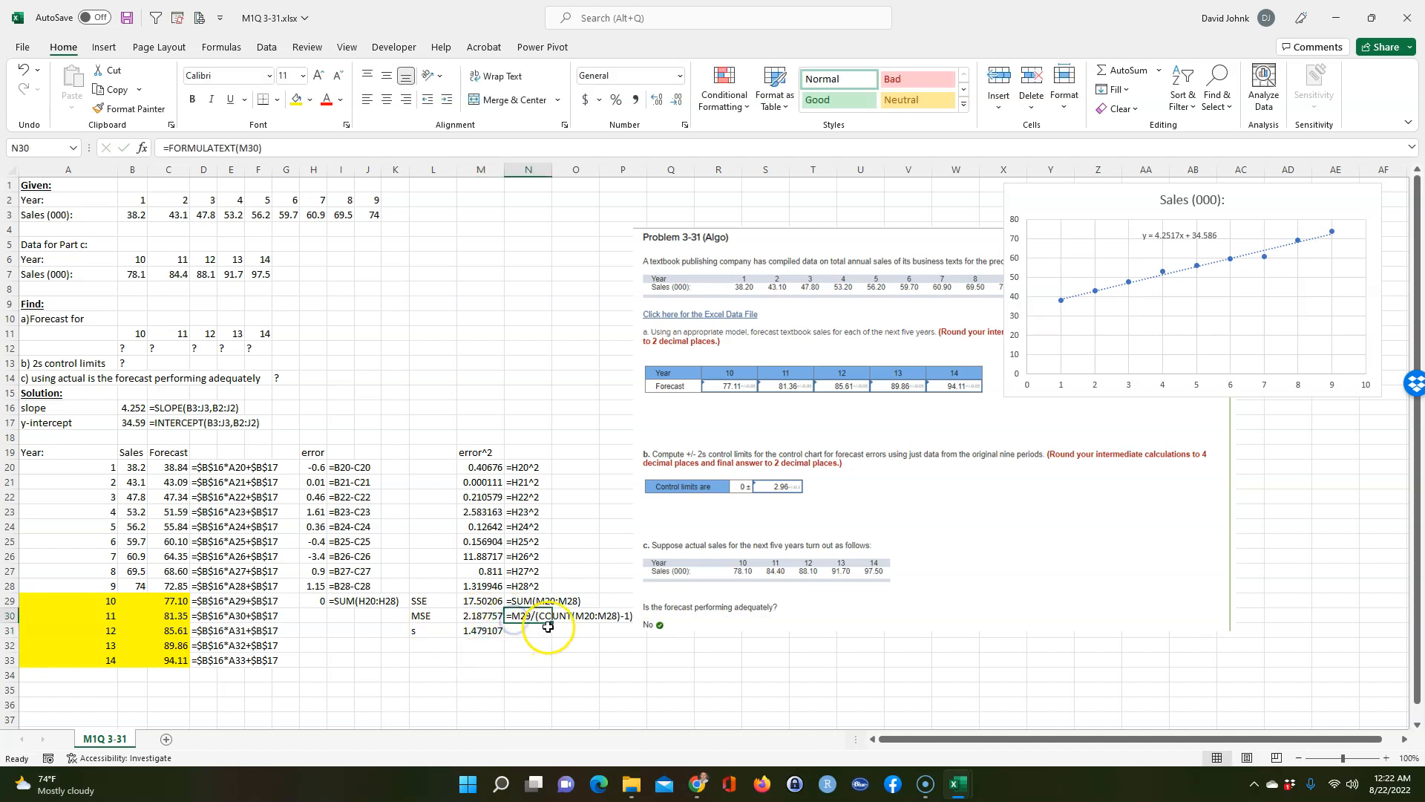
{"action": "left_click_drag", "start_coordinate": [552, 625], "coordinate": [552, 638]}
Enter the multiplier 2 in K32 and the label s in L32 for the 2s control limit
{"action": "left_click", "coordinate": [418, 645]}
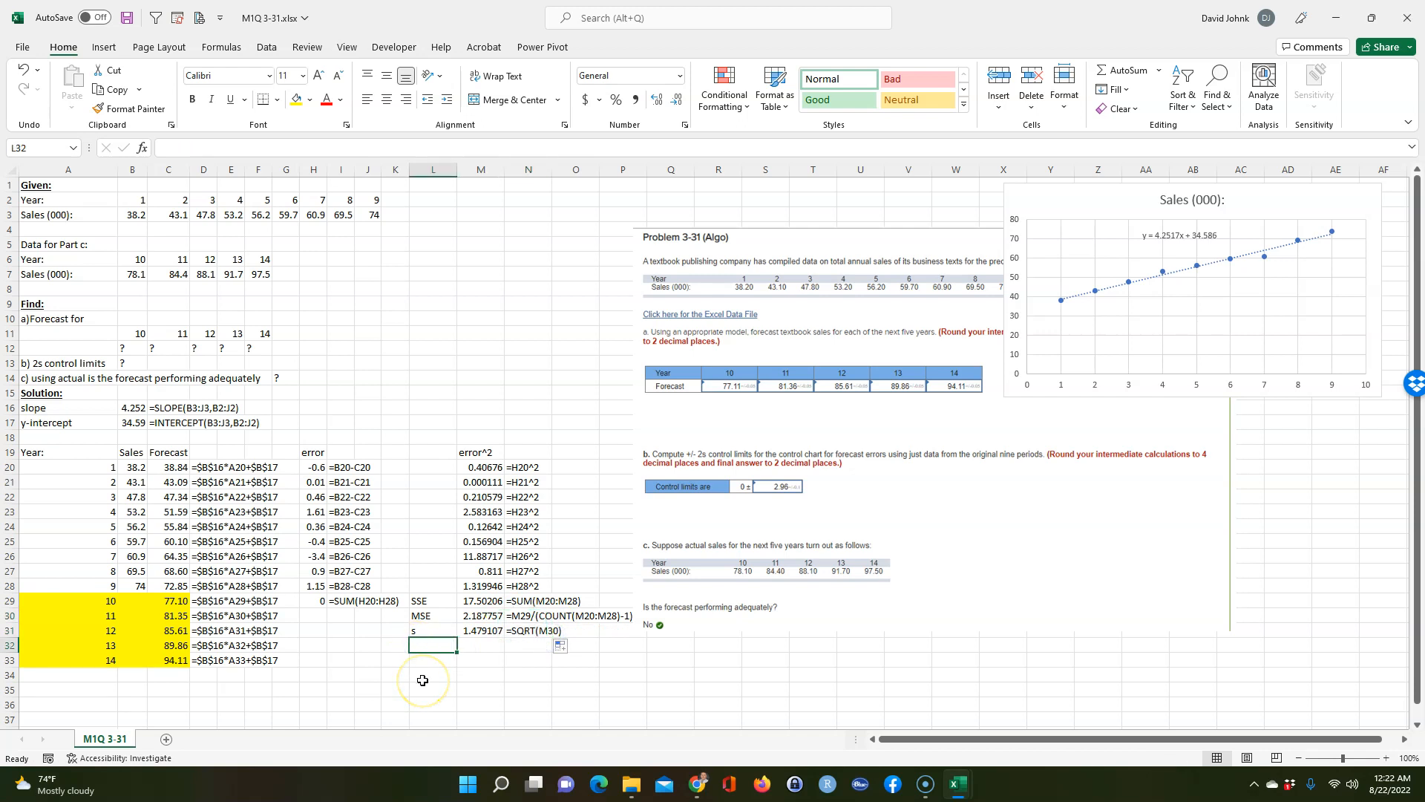
{"action": "key", "text": "Left"}
{"action": "type", "text": "2"}
{"action": "key", "text": "Tab"}
{"action": "type", "text": "s"}
{"action": "key", "text": "Tab"}
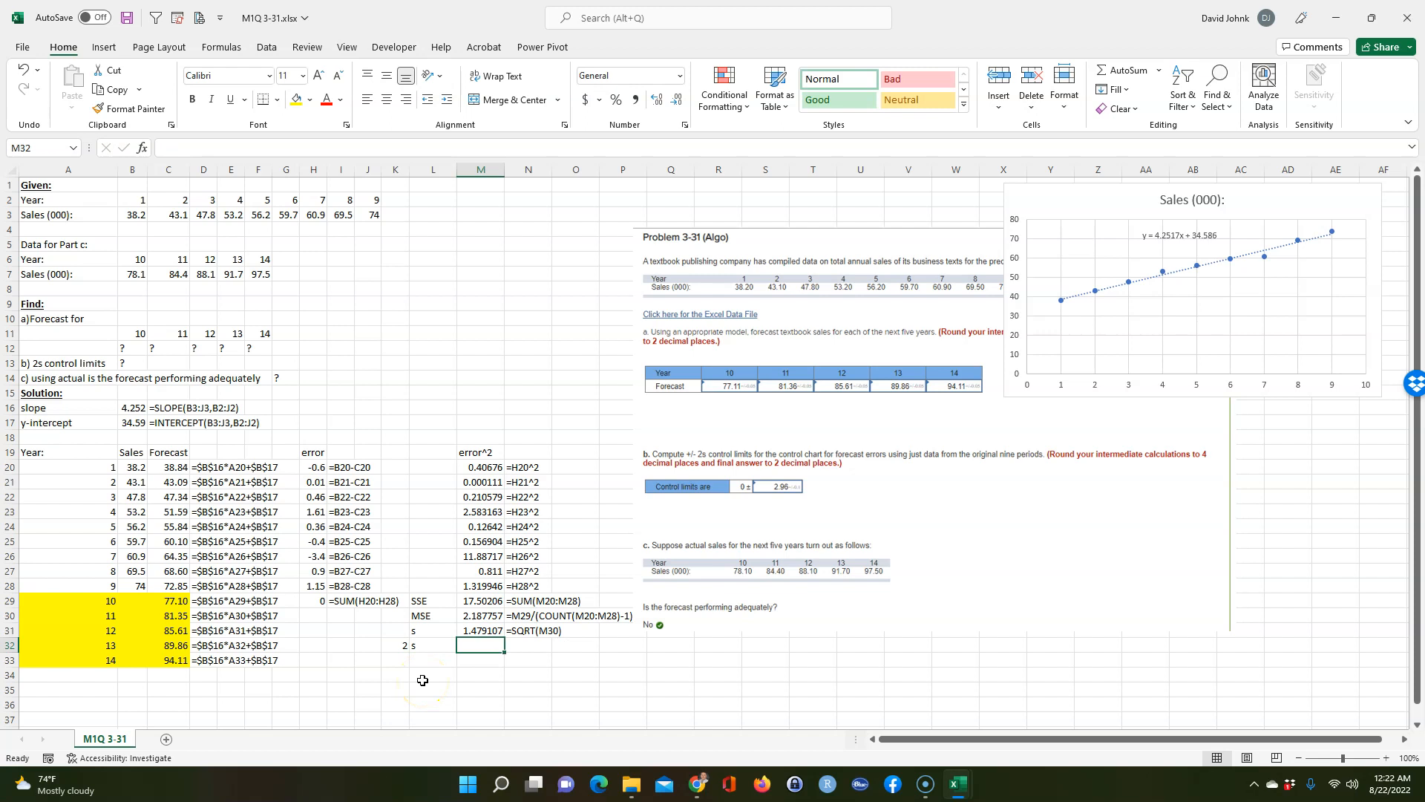
Calculate the control limit in M32 as =M31*K32 and fill its formula text into N32
{"action": "type", "text": "="}
{"action": "left_click", "coordinate": [479, 632]}
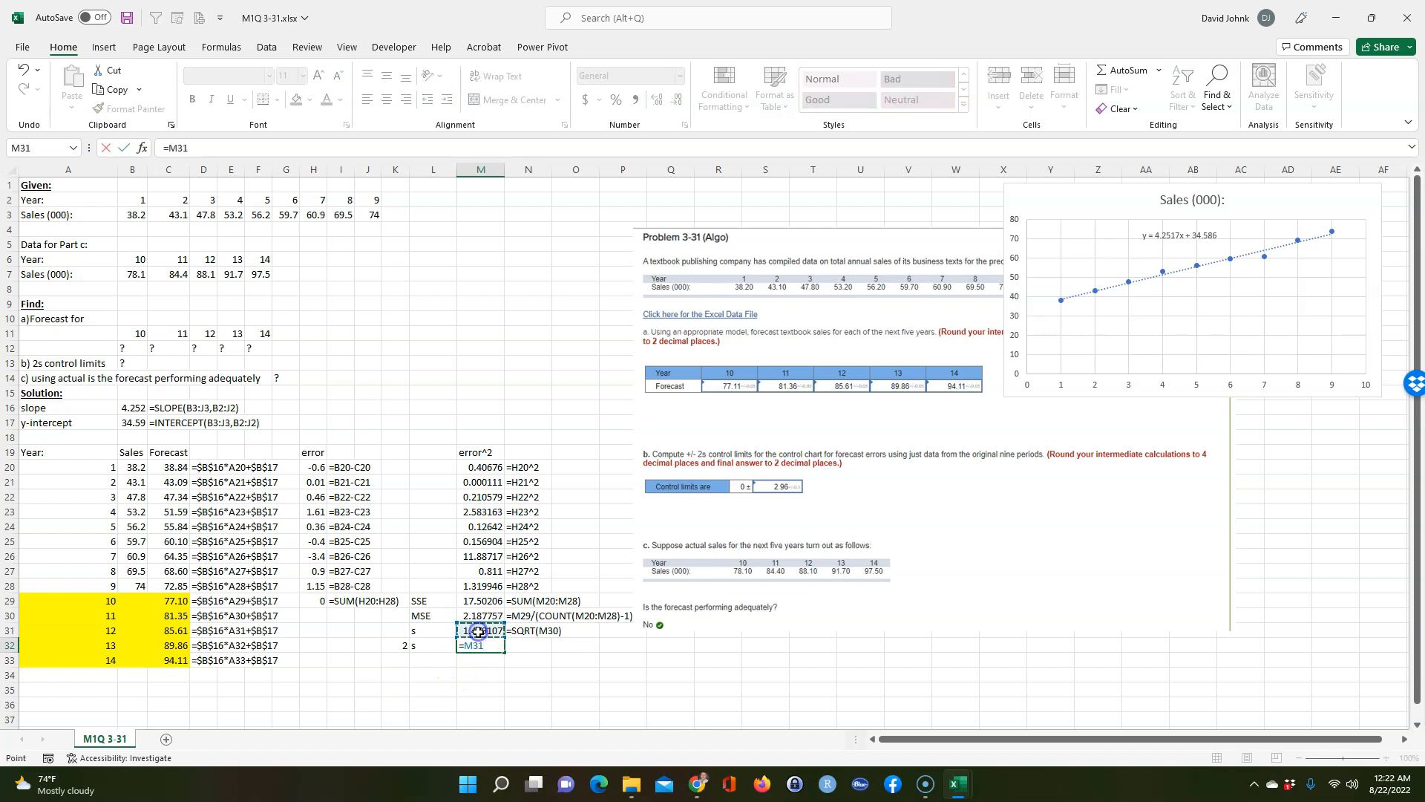
{"action": "type", "text": "*"}
{"action": "left_click", "coordinate": [397, 639]}
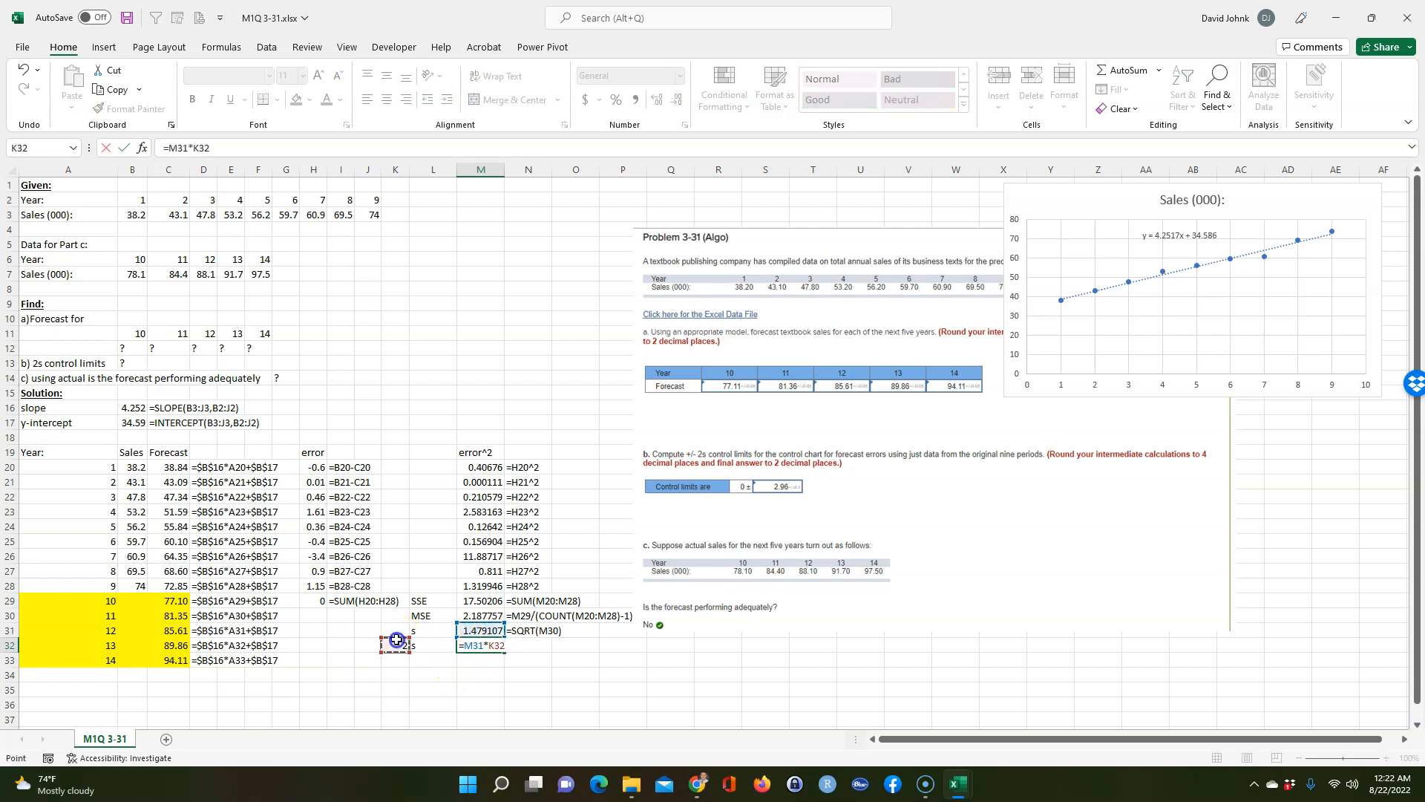
{"action": "key", "text": "Return"}
{"action": "left_click", "coordinate": [539, 631]}
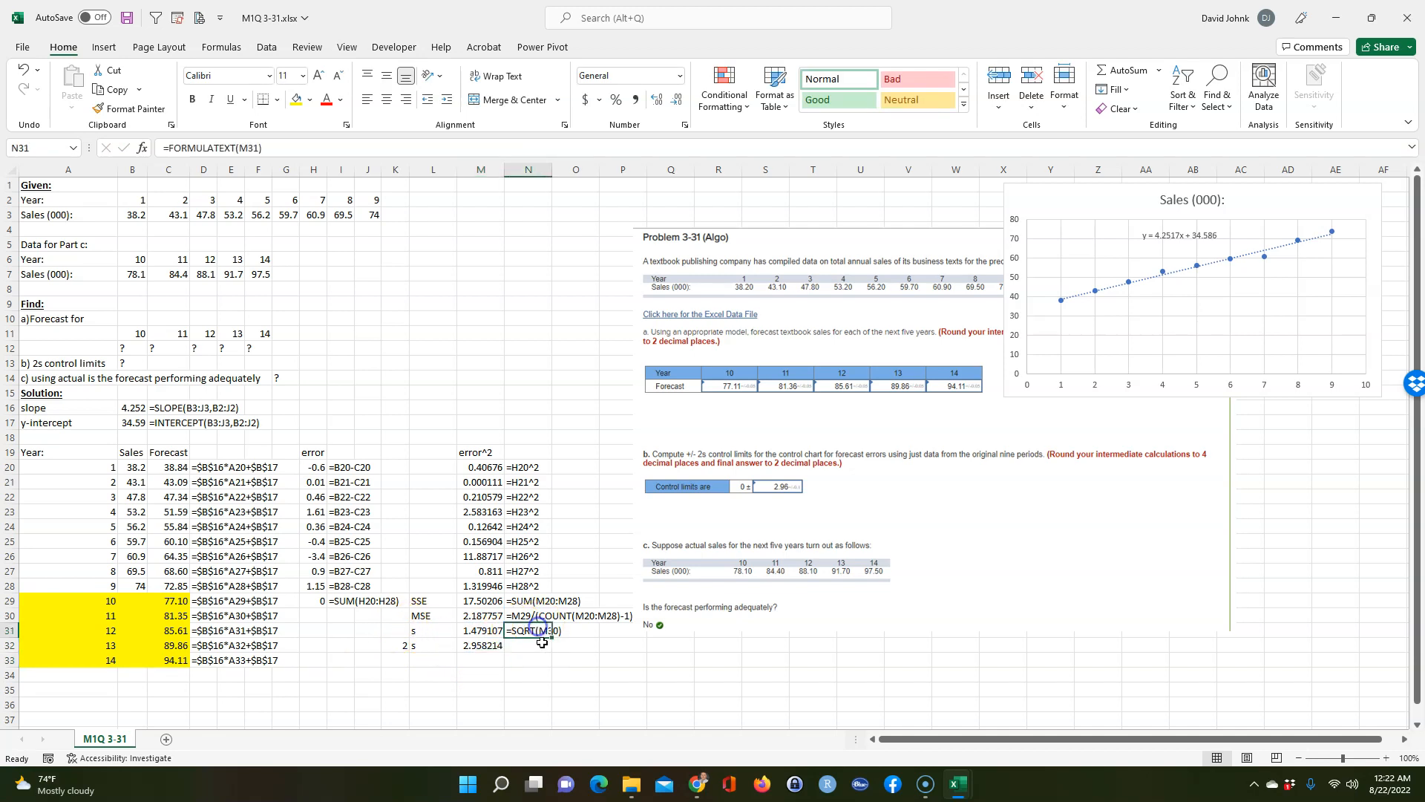
{"action": "left_click_drag", "start_coordinate": [551, 639], "coordinate": [553, 650]}
Format the control limit in M32 to two decimal places and highlight K32:M32 in yellow
{"action": "left_click", "coordinate": [479, 645]}
{"action": "left_click", "coordinate": [676, 101]}
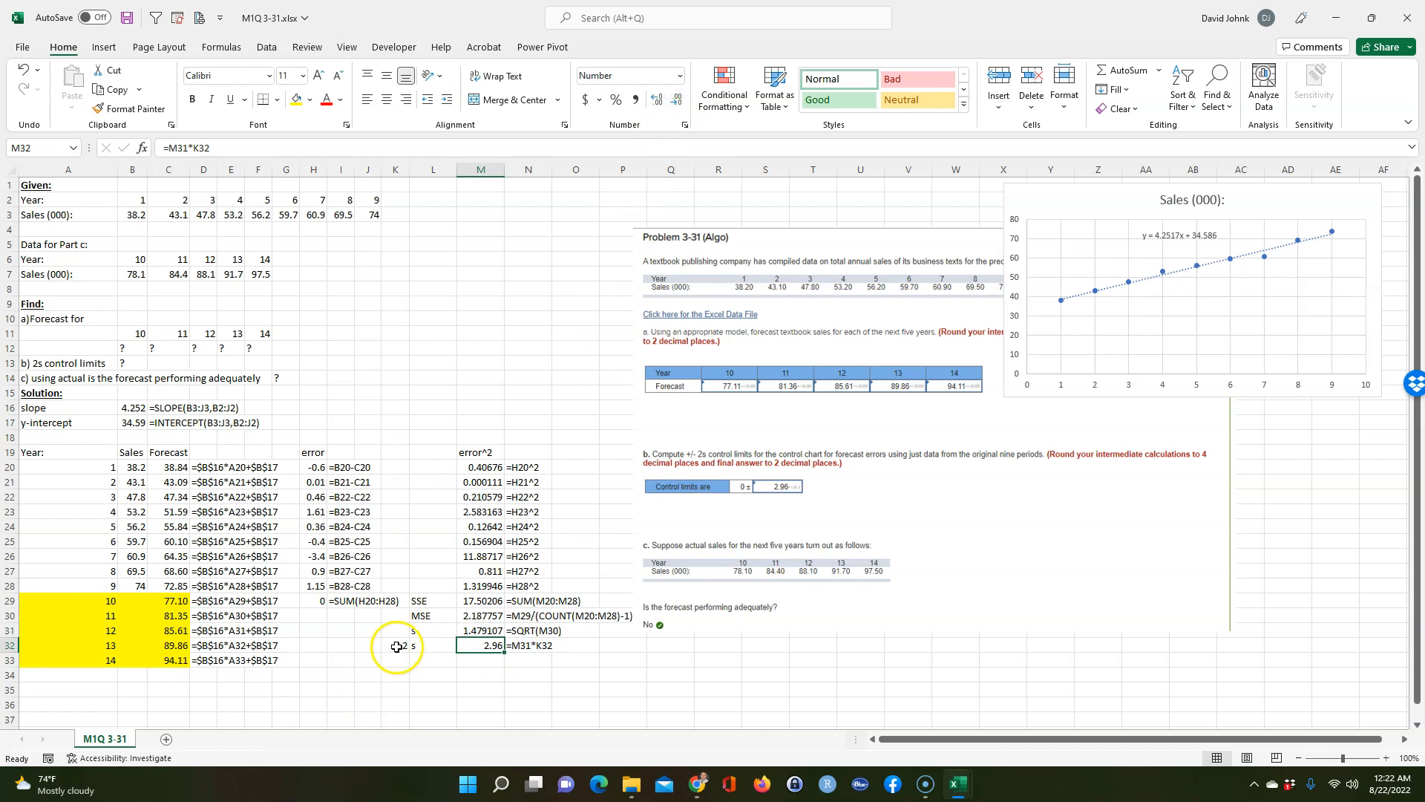
{"action": "left_click_drag", "start_coordinate": [397, 646], "coordinate": [469, 640]}
{"action": "left_click", "coordinate": [296, 99]}
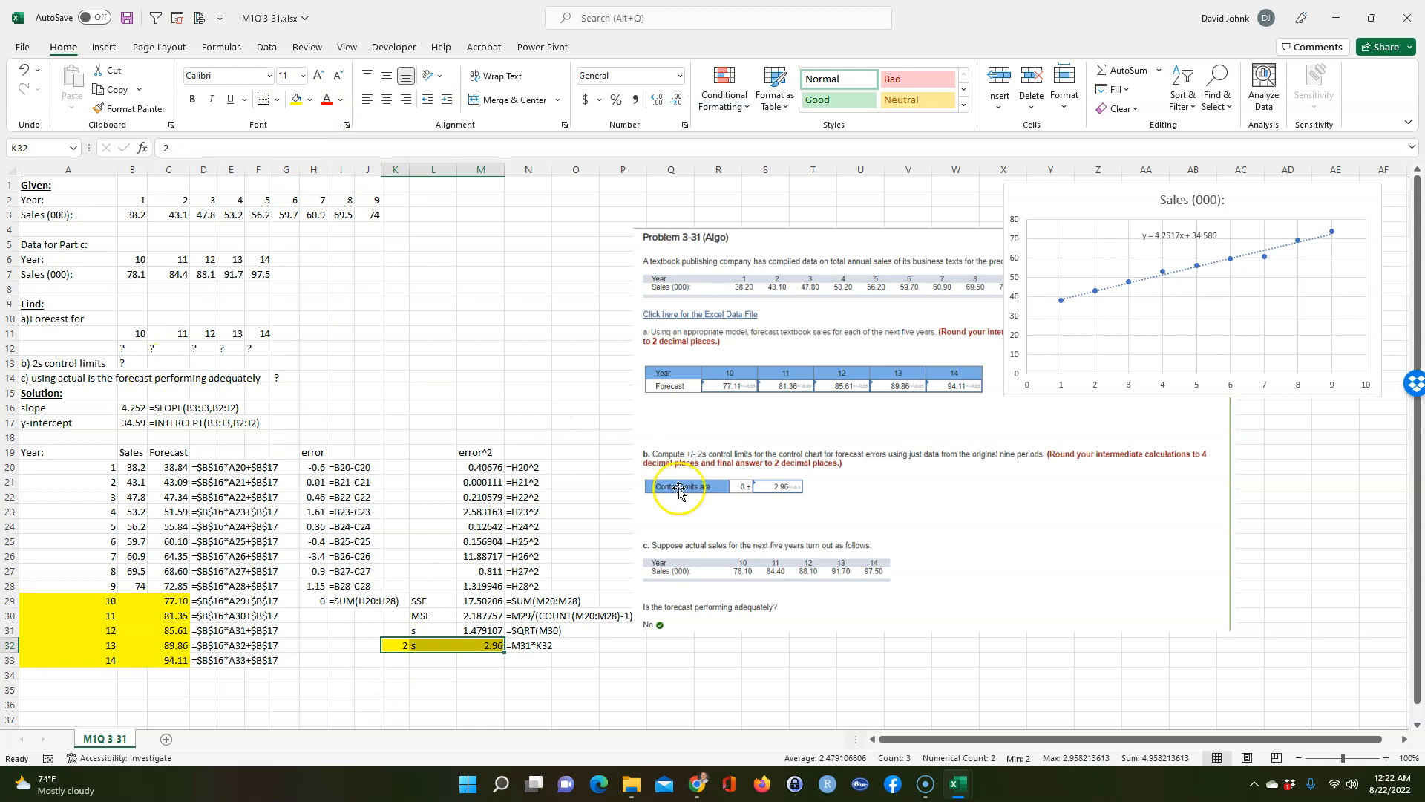
{"action": "left_click", "coordinate": [578, 675]}
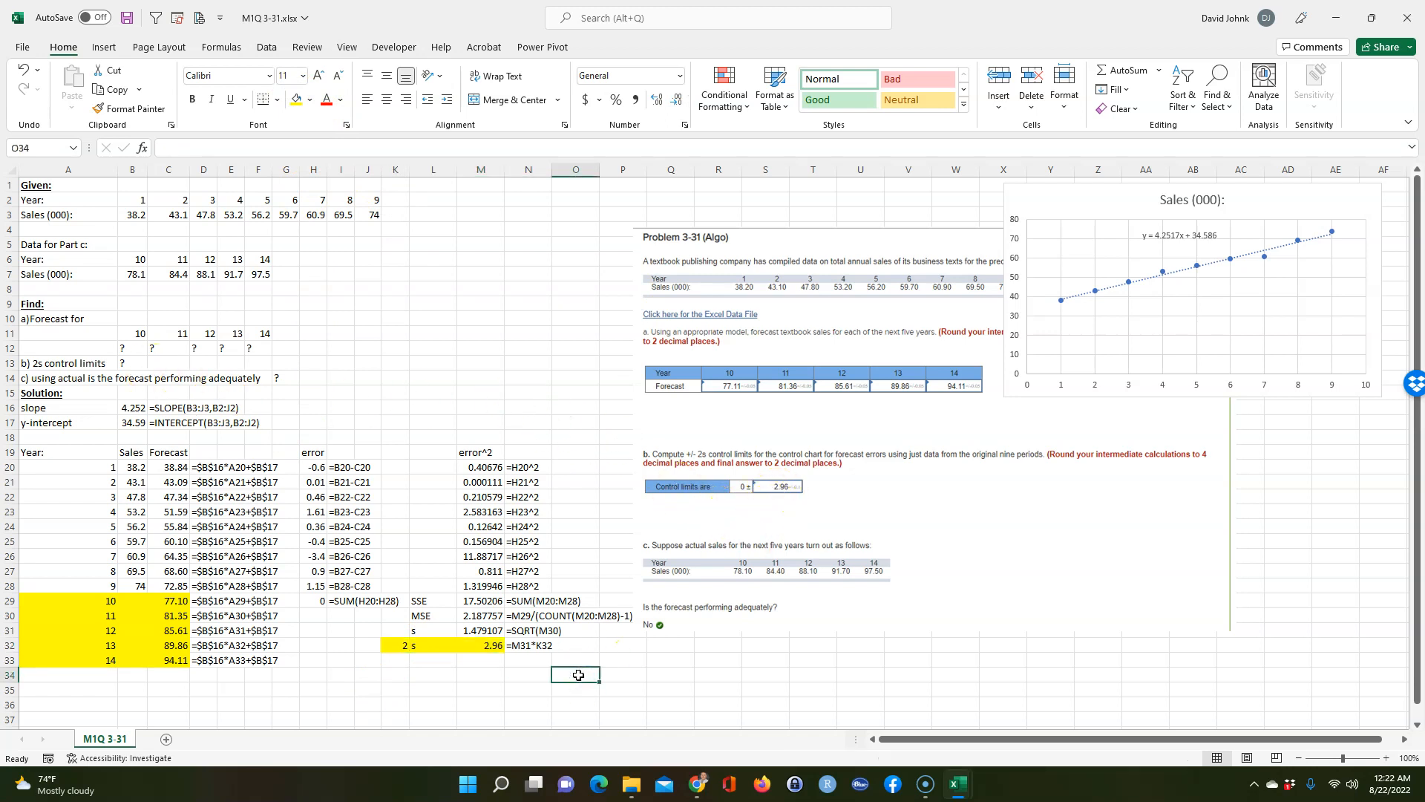
Copy the actual sales for years 10–14 from B7:F7 and paste them transposed into B29:B33
{"action": "scroll", "coordinate": [215, 682], "scroll_direction": "down", "scroll_amount": 2}
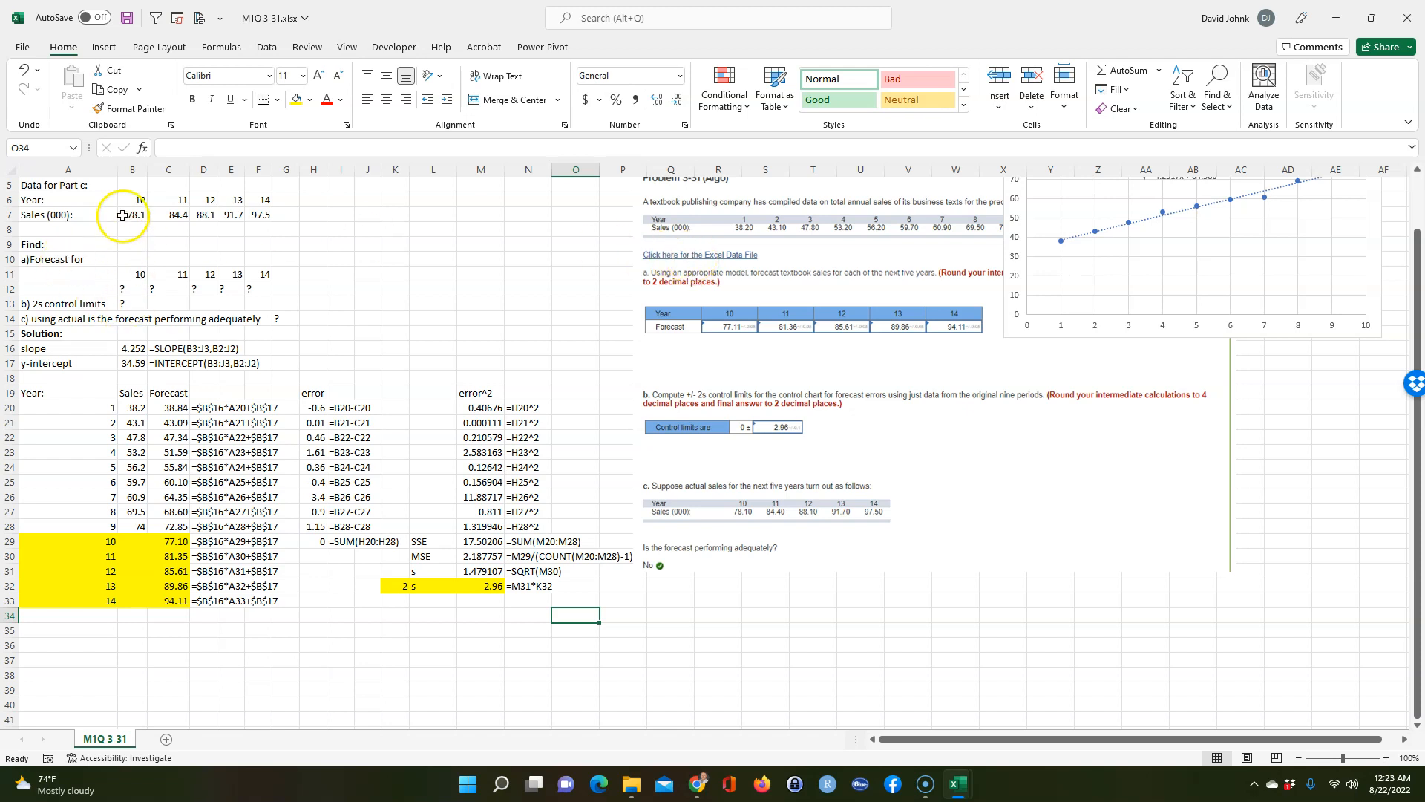
{"action": "left_click_drag", "start_coordinate": [130, 214], "coordinate": [260, 214]}
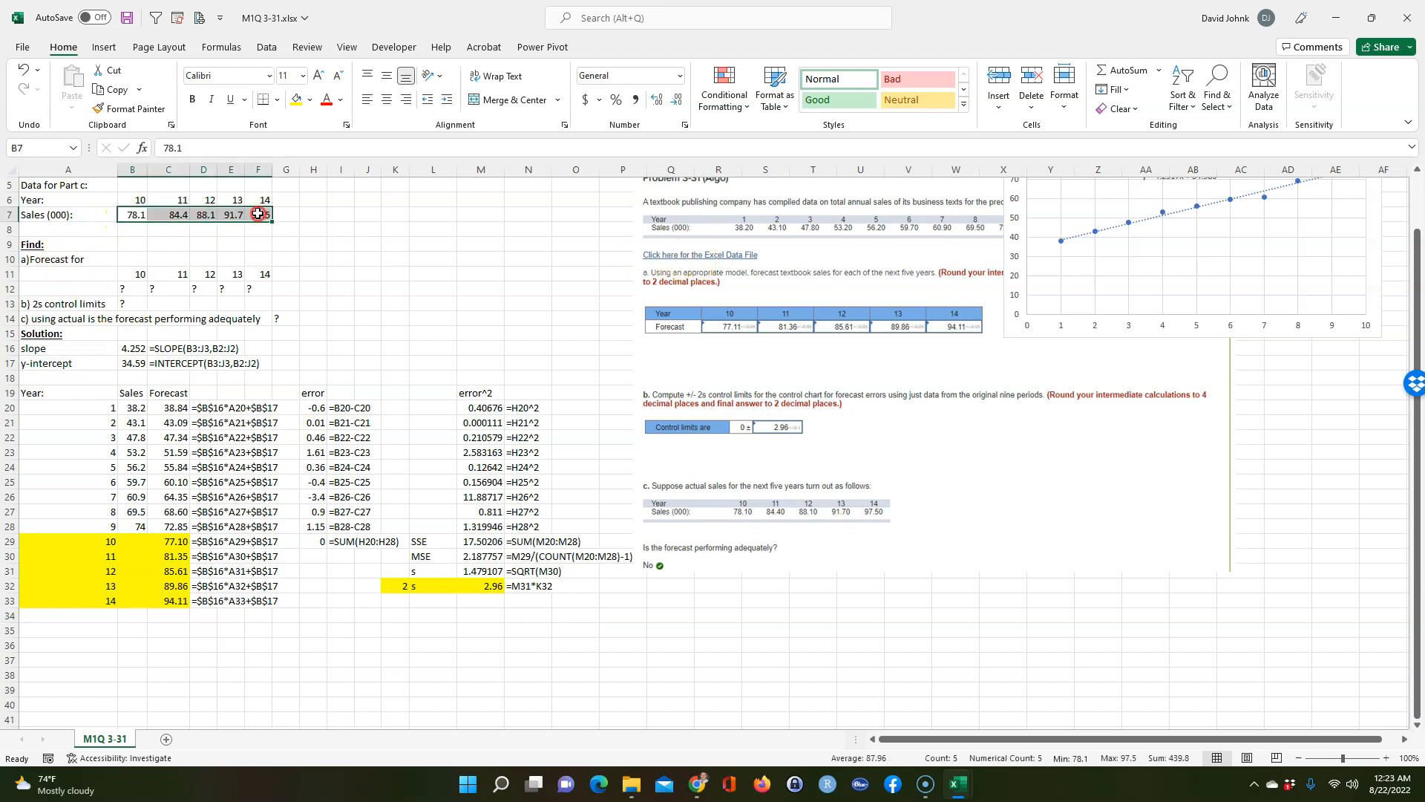
{"action": "right_click", "coordinate": [258, 214]}
{"action": "left_click", "coordinate": [297, 274]}
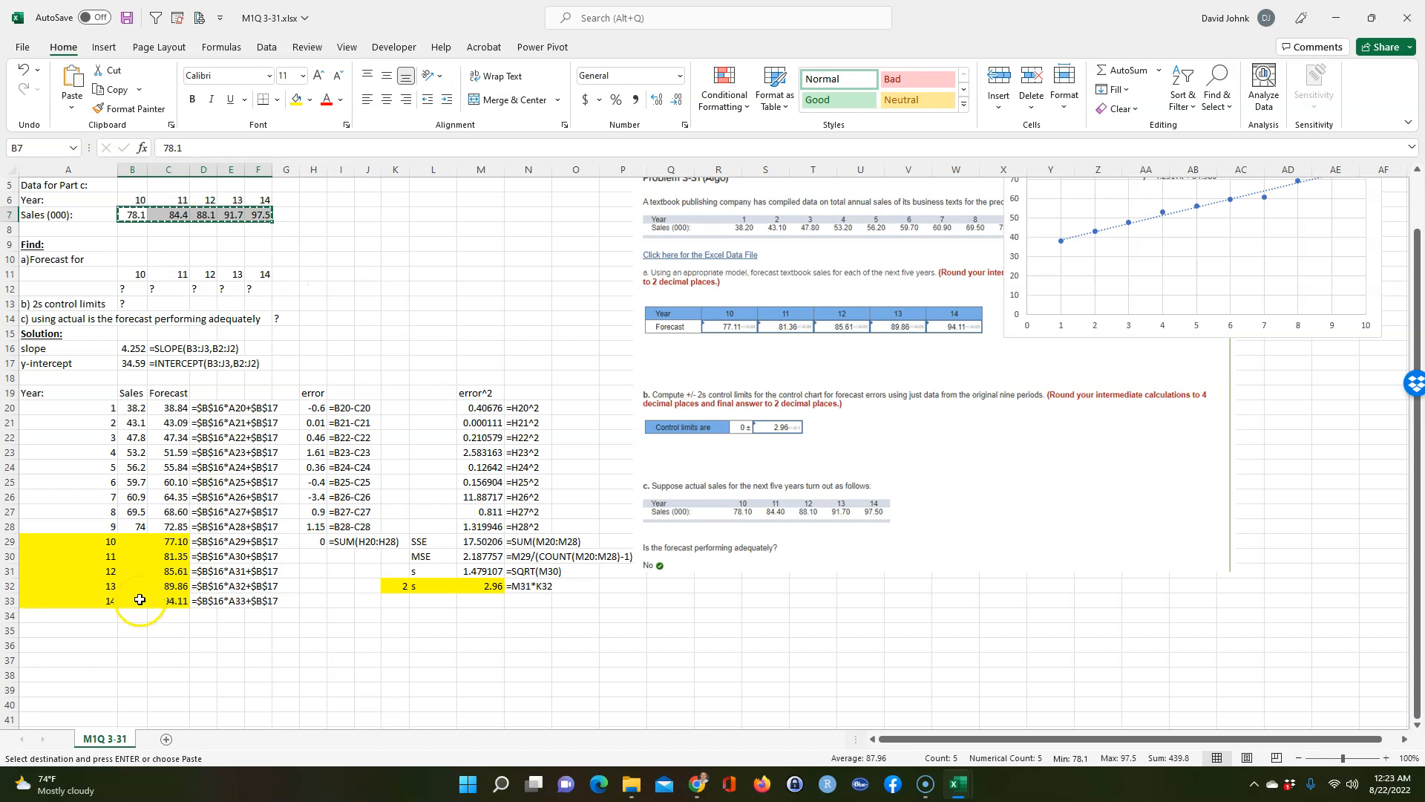
{"action": "left_click", "coordinate": [132, 543]}
{"action": "right_click", "coordinate": [134, 546]}
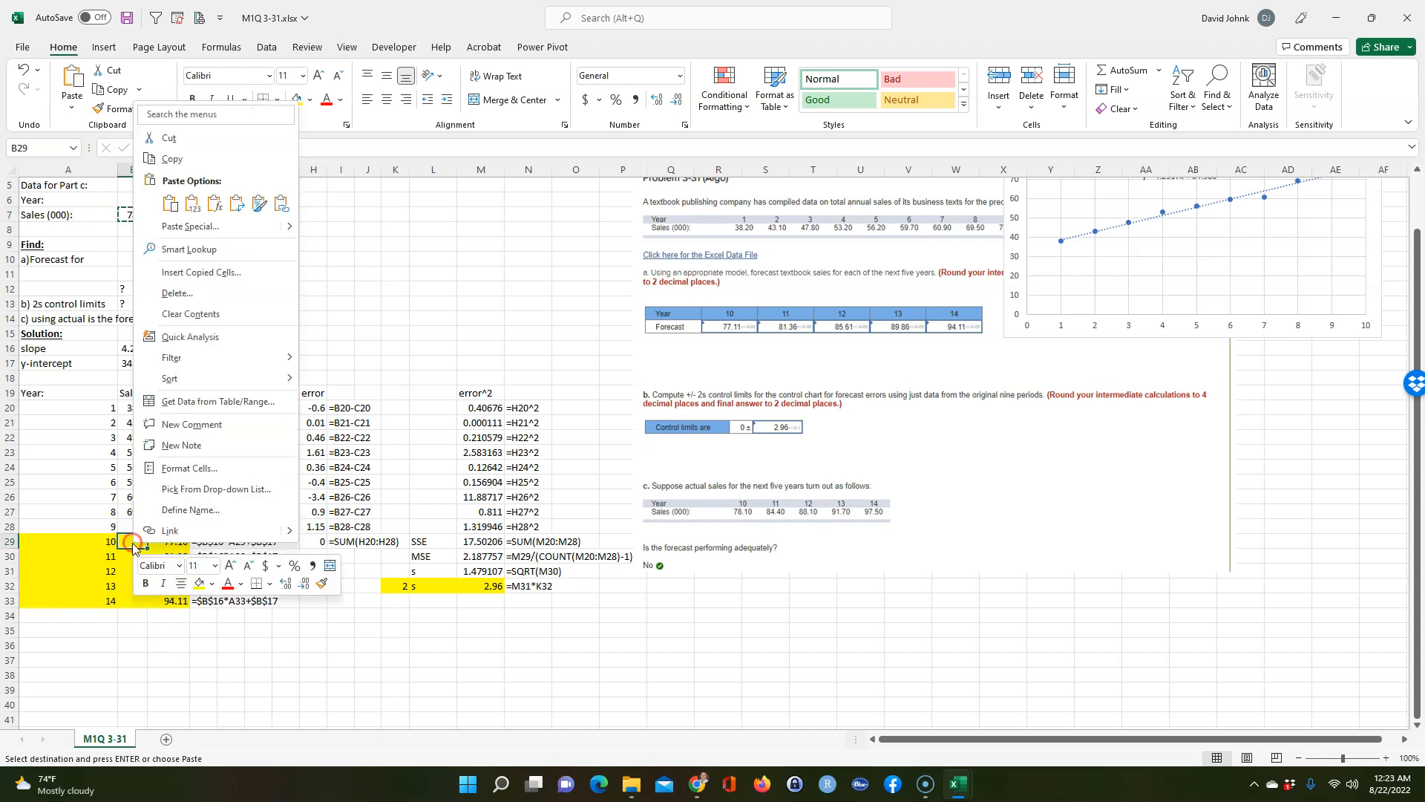
{"action": "left_click", "coordinate": [237, 203]}
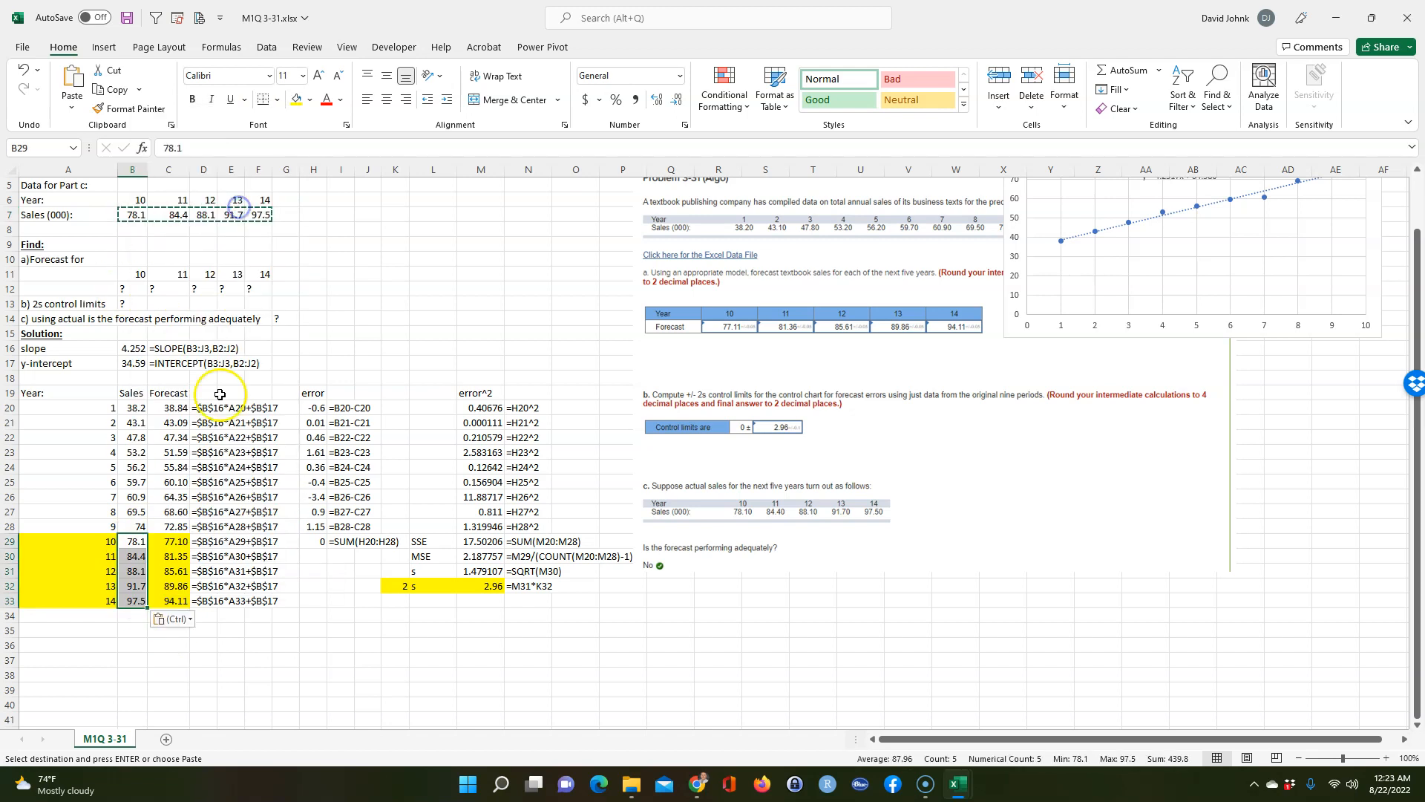
Add a bottom border beneath row 28 from A28 to N28 to separate the original nine periods
{"action": "left_click_drag", "start_coordinate": [74, 523], "coordinate": [548, 529]}
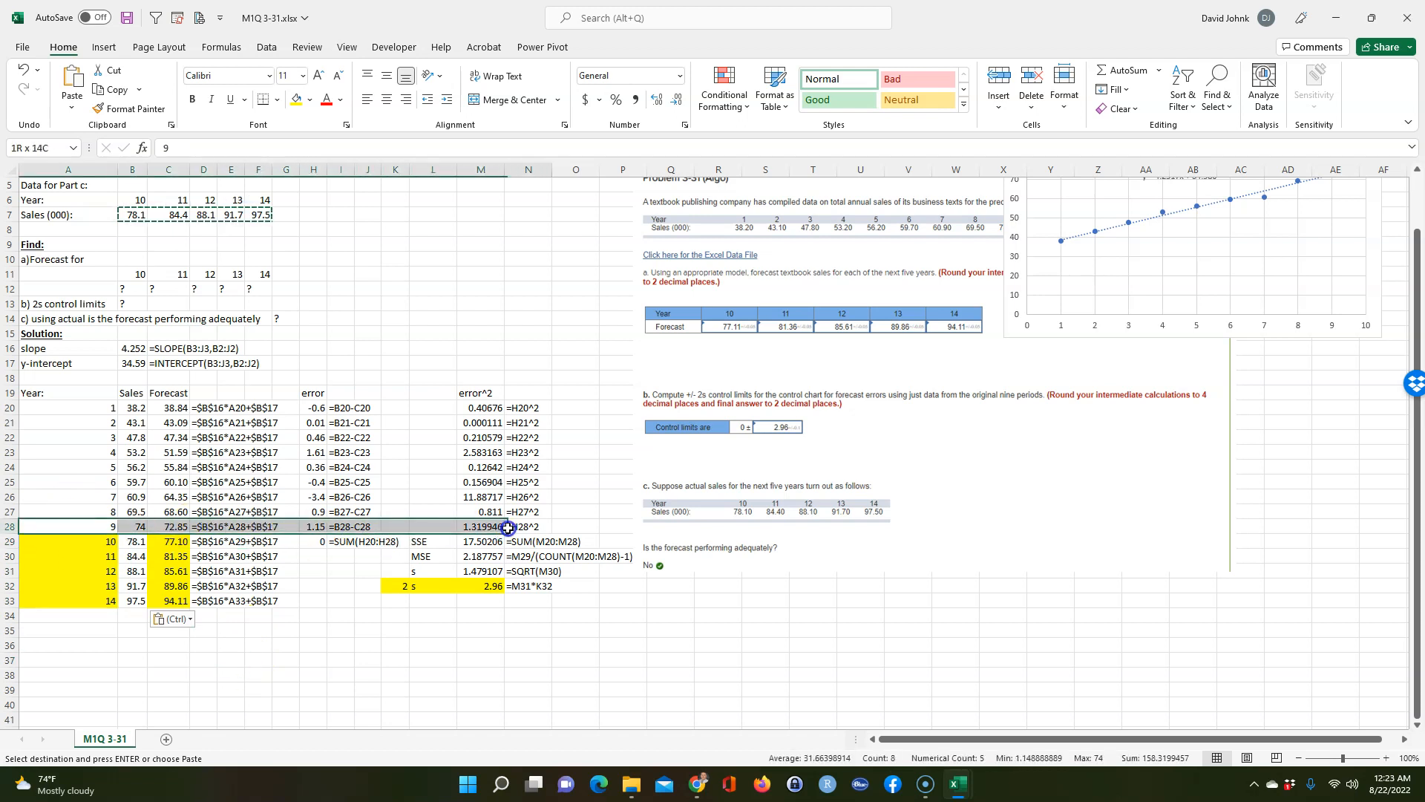
{"action": "left_click", "coordinate": [264, 109]}
{"action": "left_click", "coordinate": [286, 659]}
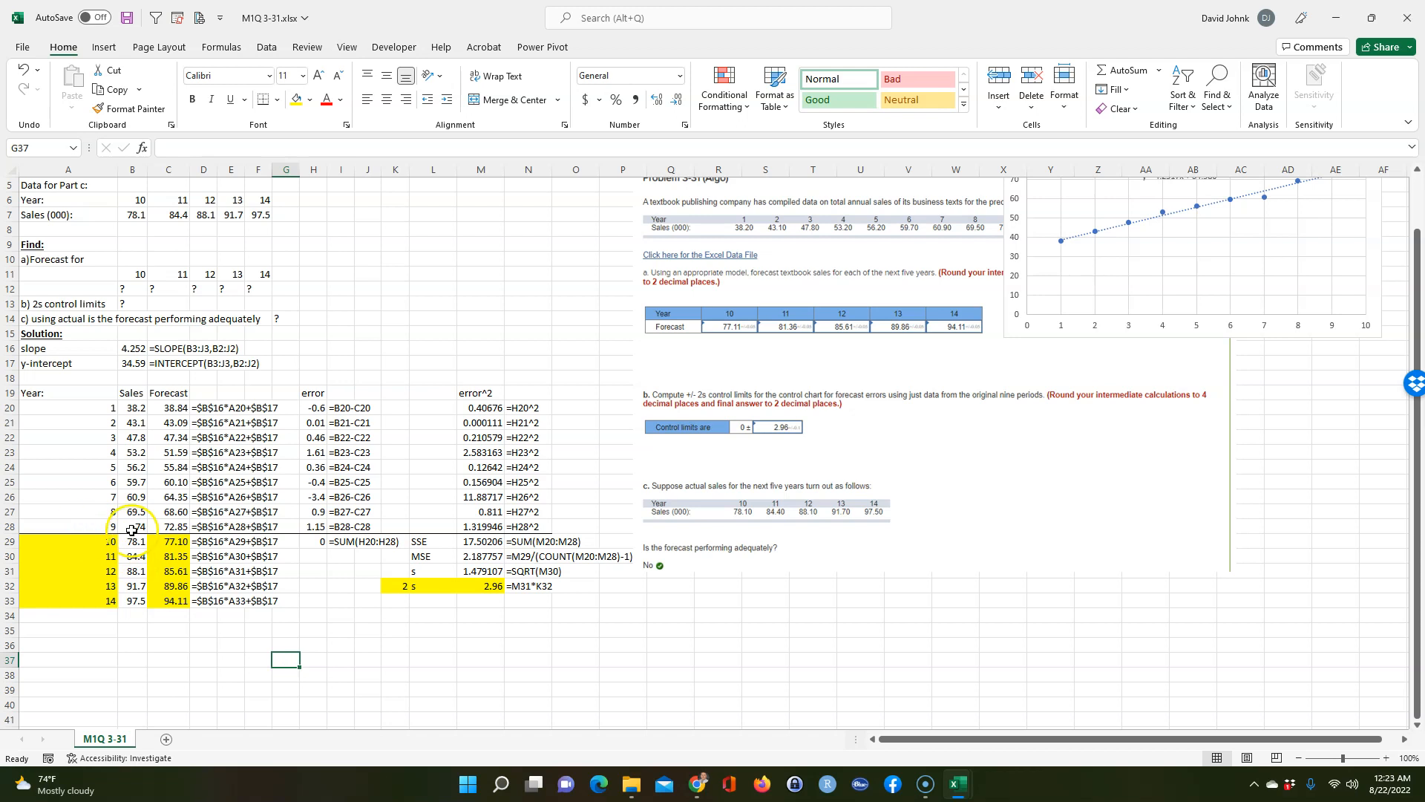
Clear the displayed formula text beside the error sum, in cell I29
{"action": "left_click_drag", "start_coordinate": [166, 550], "coordinate": [174, 600]}
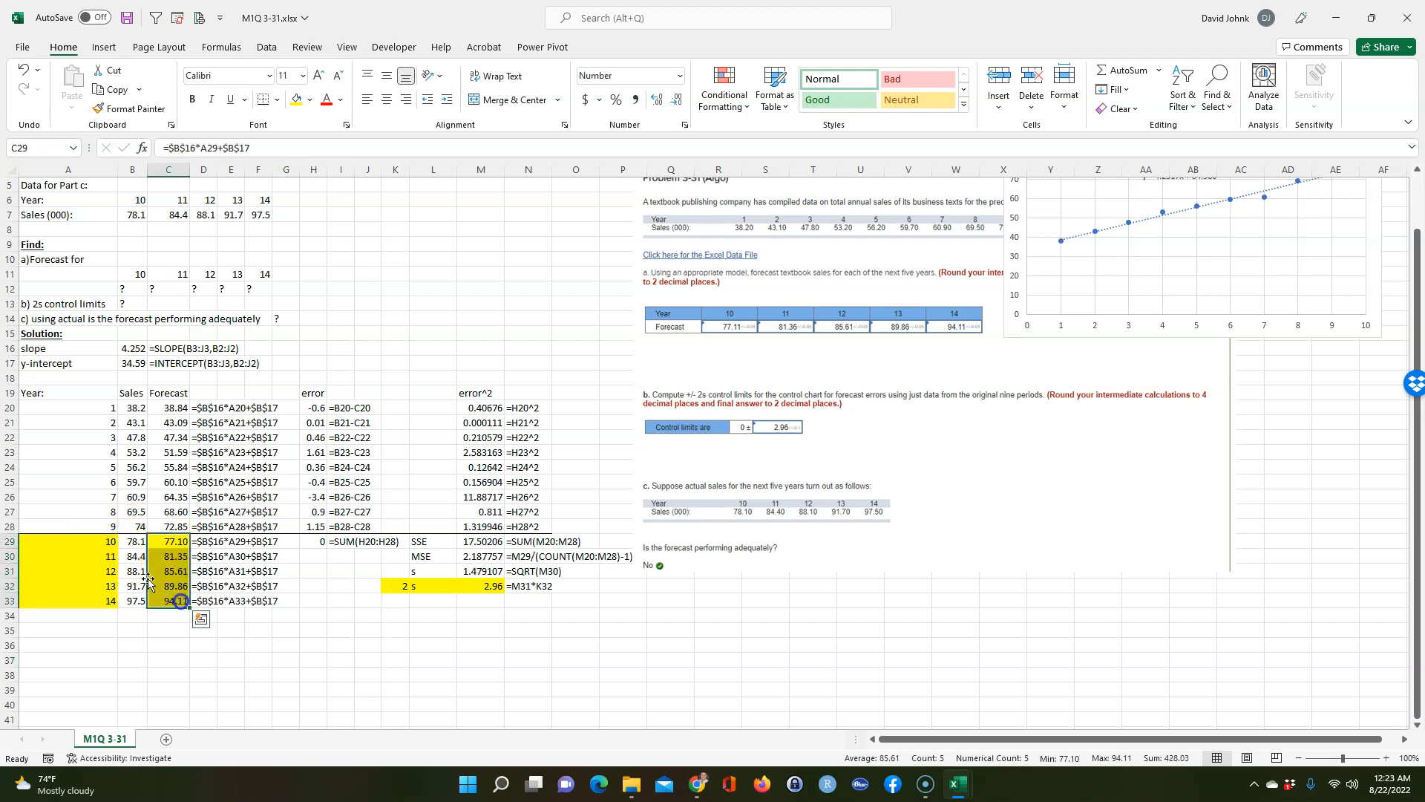
{"action": "left_click_drag", "start_coordinate": [133, 541], "coordinate": [143, 602]}
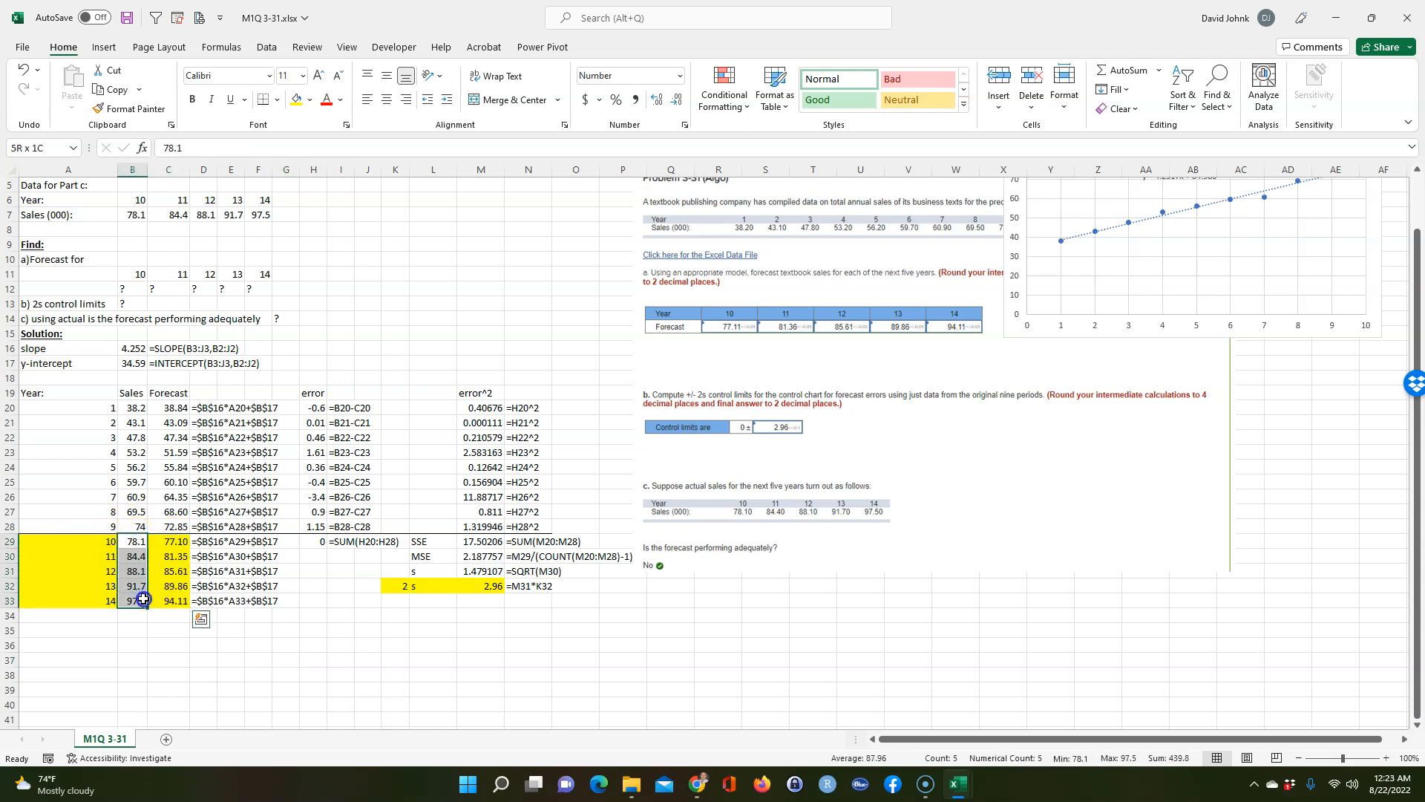
{"action": "left_click", "coordinate": [307, 541]}
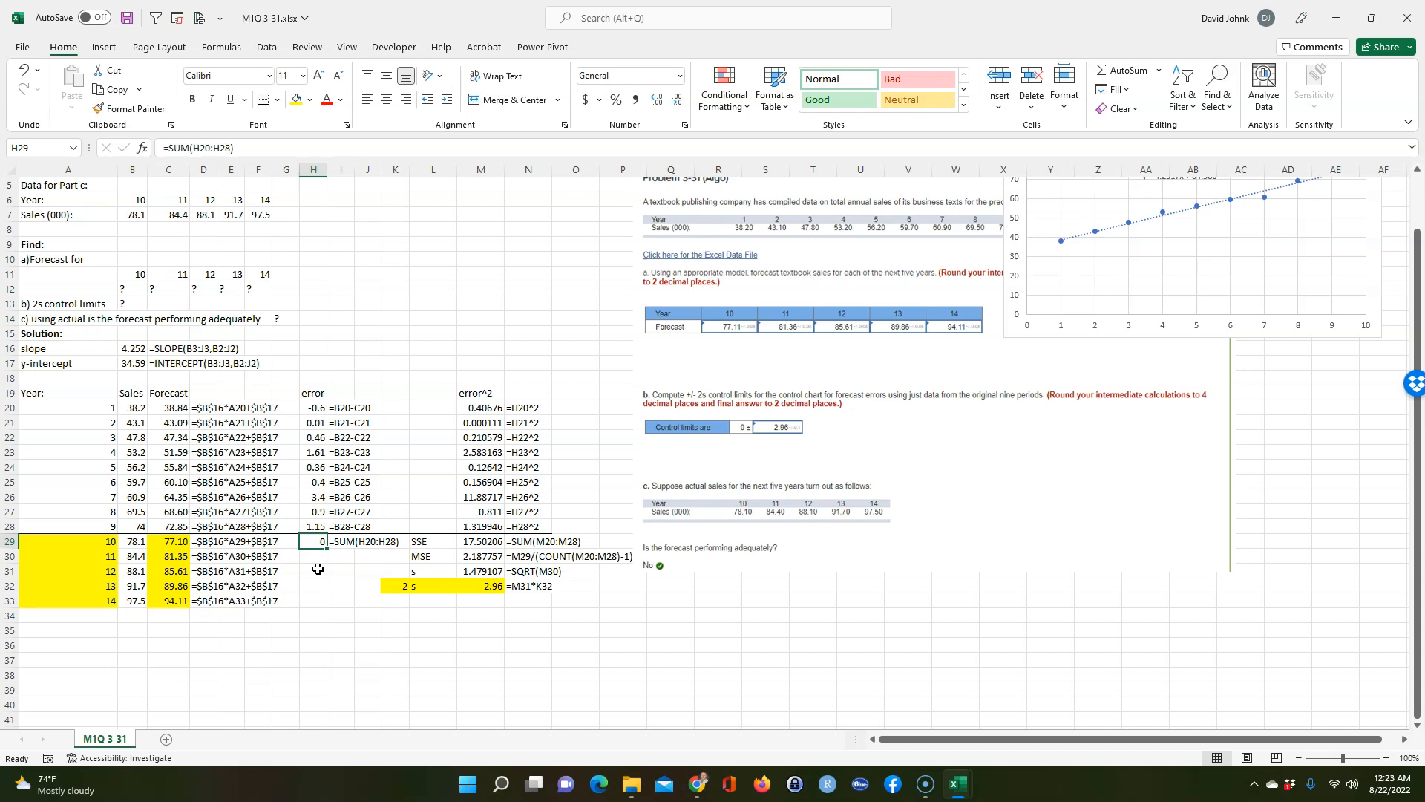
{"action": "left_click", "coordinate": [331, 543]}
{"action": "key", "text": "Delete"}
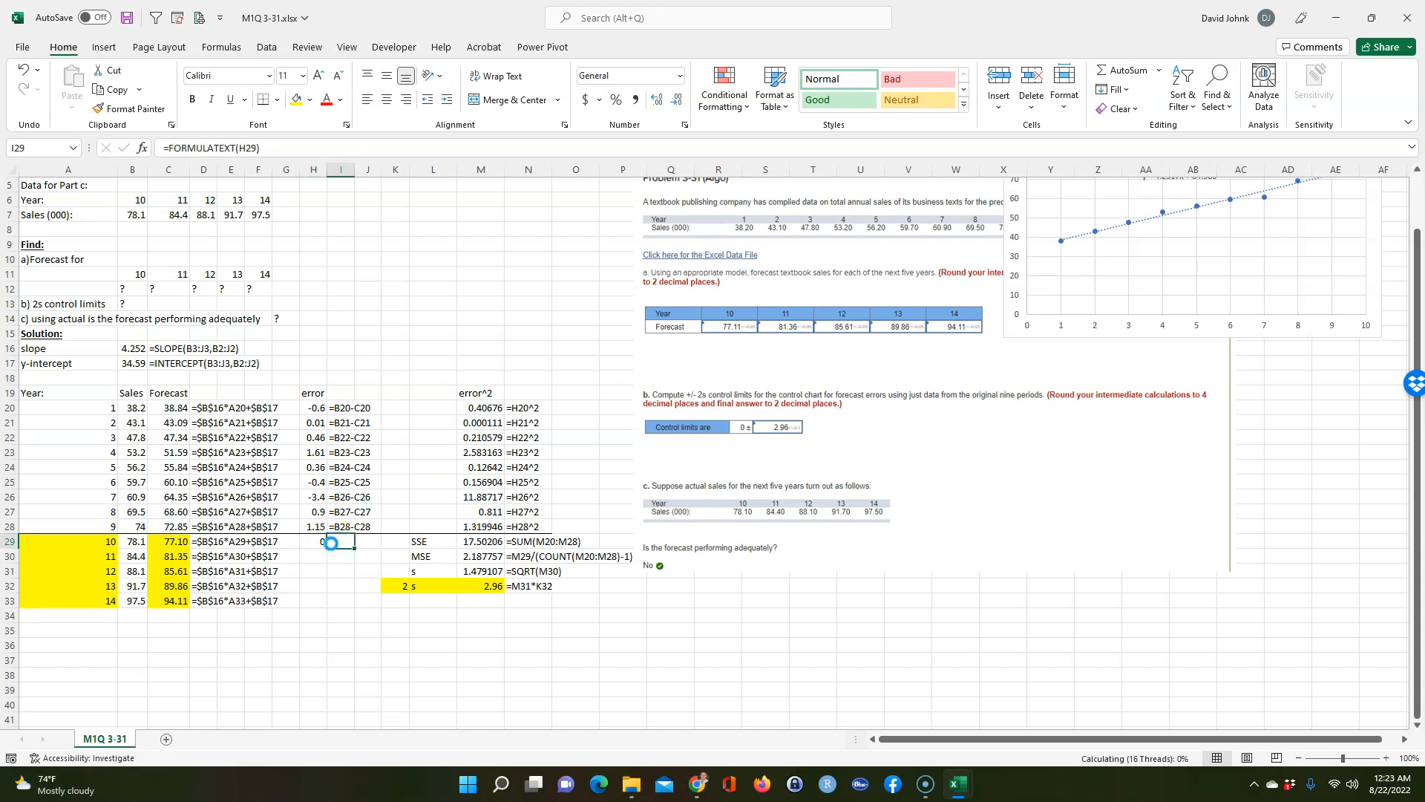
Try to fill the error formula from H28 down through H33, and undo the fill
{"action": "left_click", "coordinate": [312, 537]}
{"action": "left_click", "coordinate": [315, 525]}
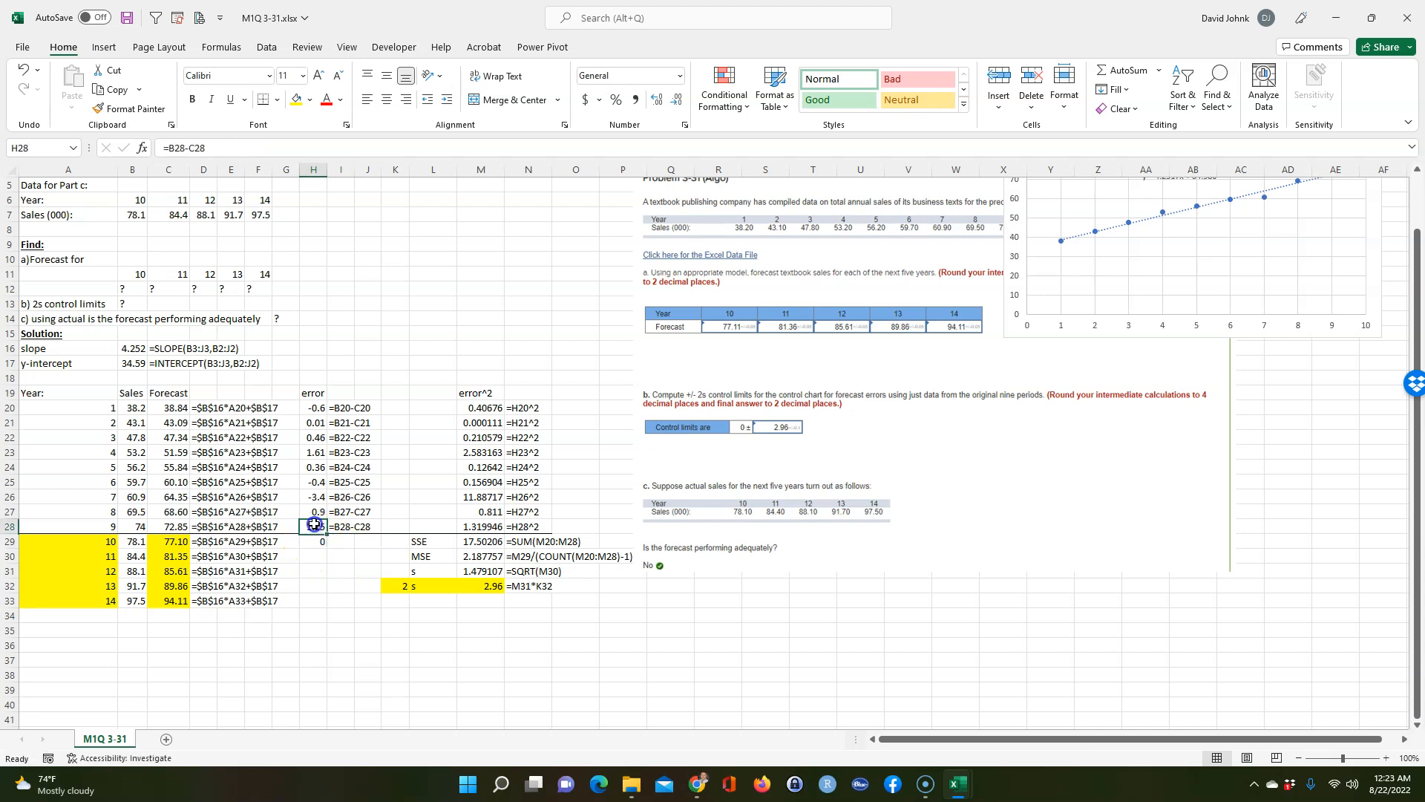
{"action": "left_click_drag", "start_coordinate": [327, 534], "coordinate": [320, 606]}
{"action": "left_click", "coordinate": [311, 542]}
{"action": "left_click", "coordinate": [310, 659]}
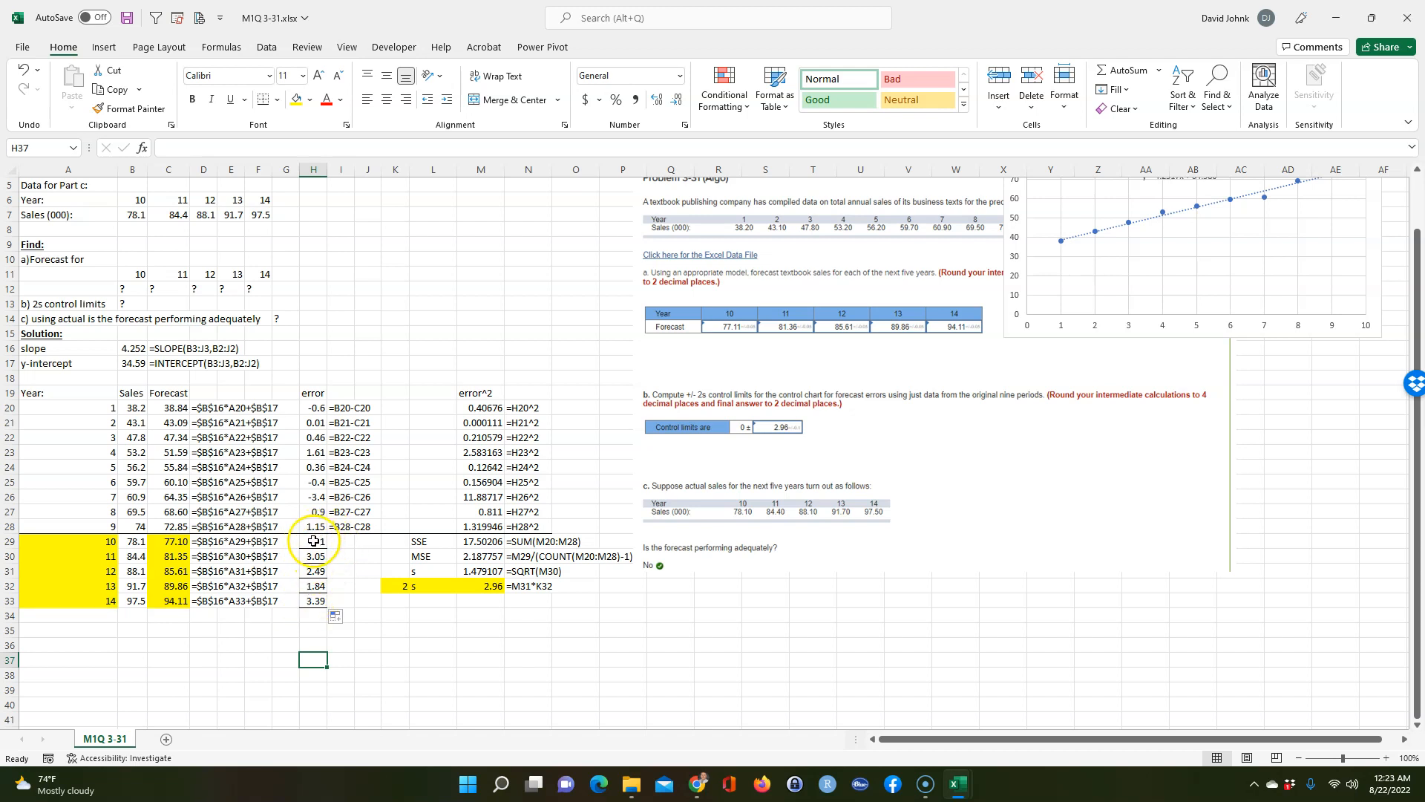
{"action": "key", "text": "ctrl+z"}
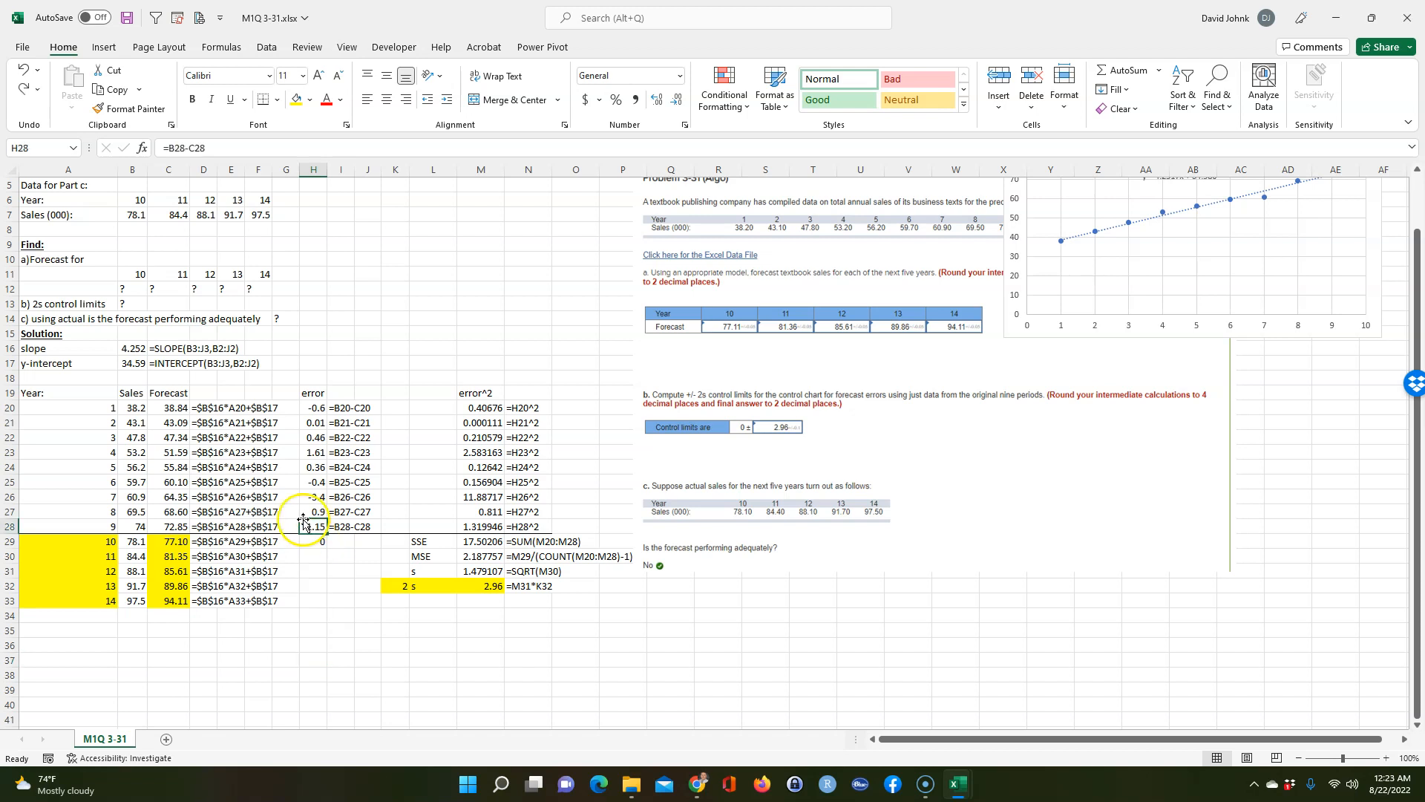
Copy the error formula from H24 into H29 and fill it down to H33 for years 10–14
{"action": "left_click", "coordinate": [312, 470]}
{"action": "key", "text": "ctrl+c"}
{"action": "left_click", "coordinate": [314, 541]}
{"action": "key", "text": "ctrl+v"}
{"action": "left_click_drag", "start_coordinate": [327, 550], "coordinate": [321, 598]}
{"action": "left_click", "coordinate": [299, 651]}
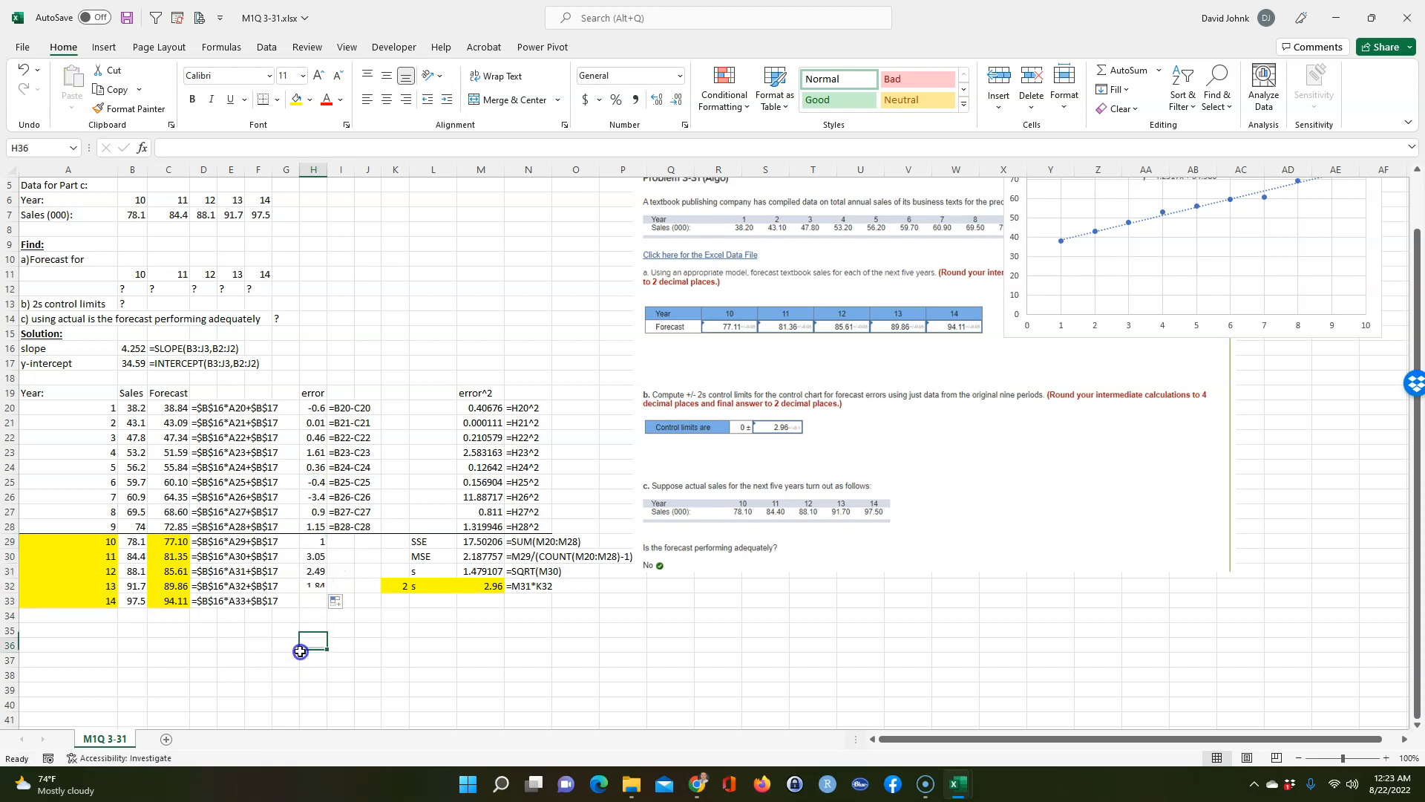
{"action": "left_click", "coordinate": [317, 586]}
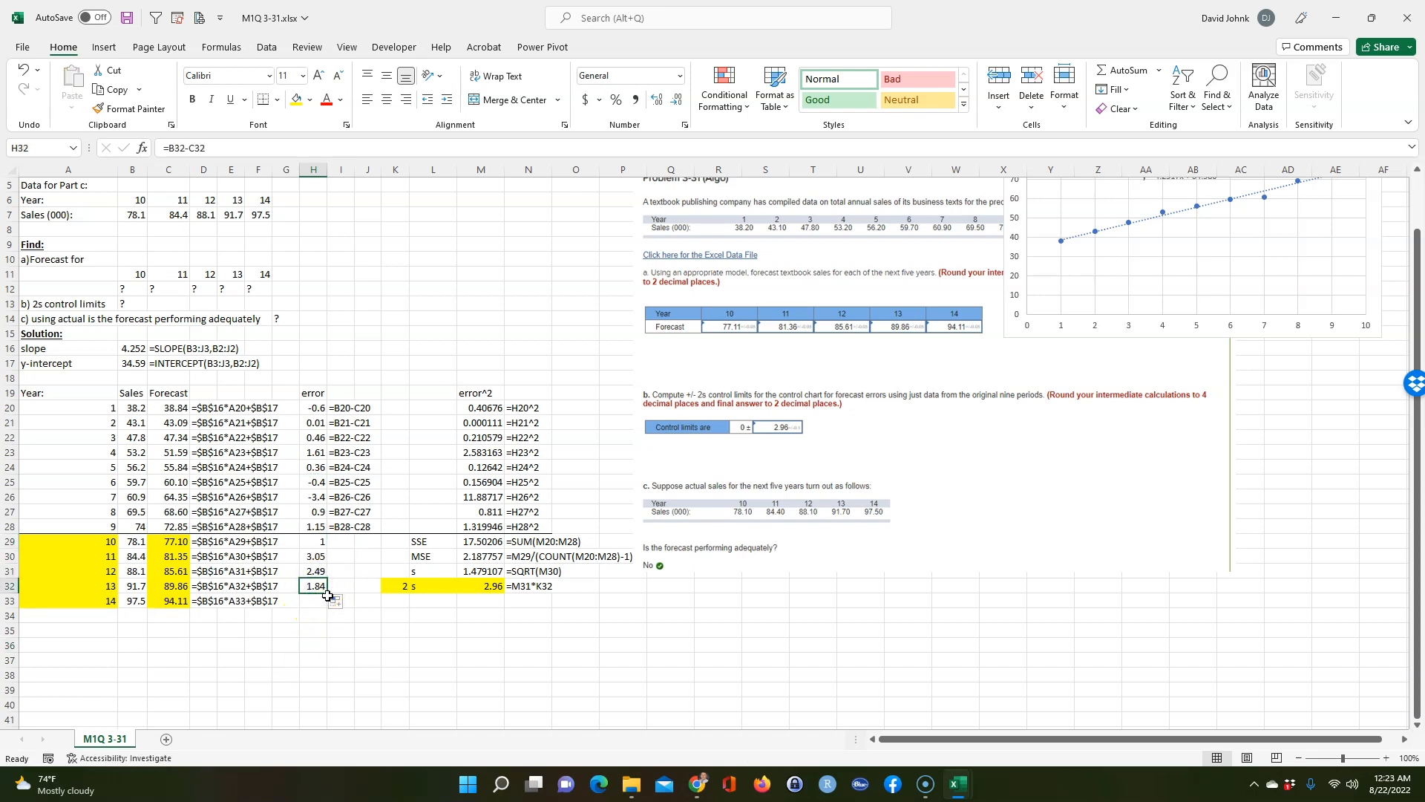
{"action": "left_click_drag", "start_coordinate": [327, 594], "coordinate": [327, 605]}
{"action": "left_click", "coordinate": [312, 659]}
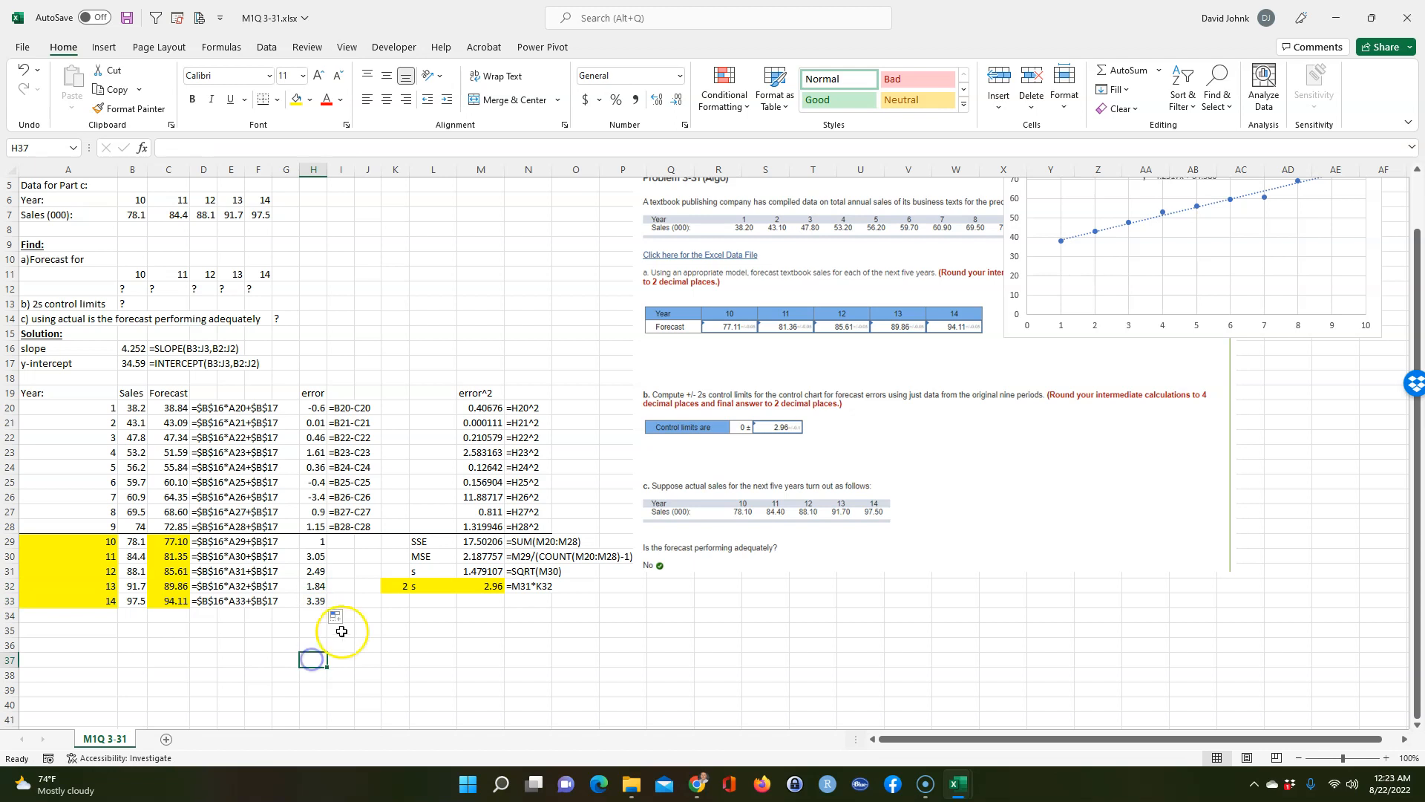
Highlight the errors for years 11 and 14, in H30 and H33, in yellow
{"action": "left_click", "coordinate": [313, 555]}
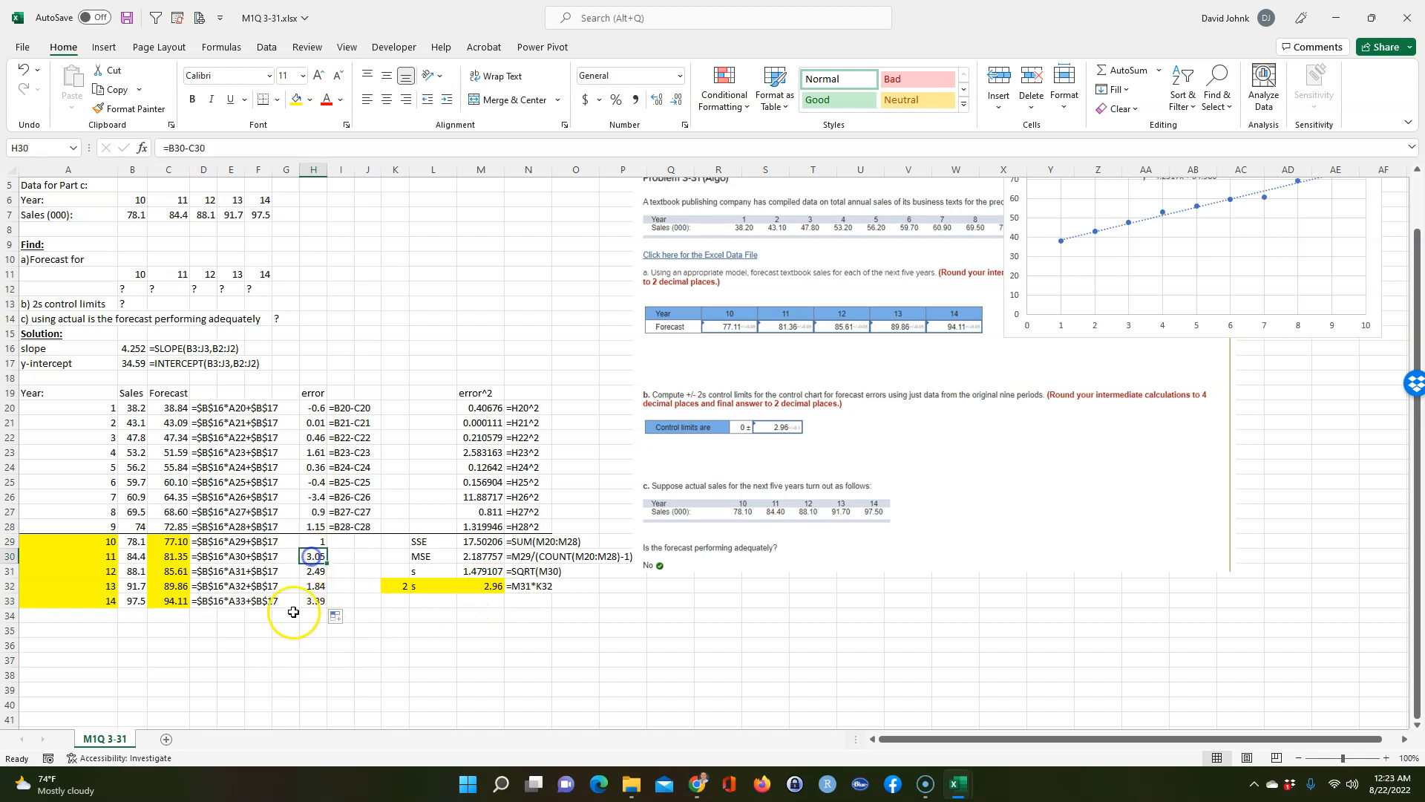
{"action": "left_click", "coordinate": [304, 604], "text": "ctrl"}
{"action": "left_click", "coordinate": [297, 100]}
Examine the highlighted errors in H30 and H33, comparing year 11's actual sales in B30 with its forecast in C30
{"action": "left_click", "coordinate": [313, 556]}
{"action": "left_click", "coordinate": [317, 603]}
{"action": "left_click", "coordinate": [312, 556]}
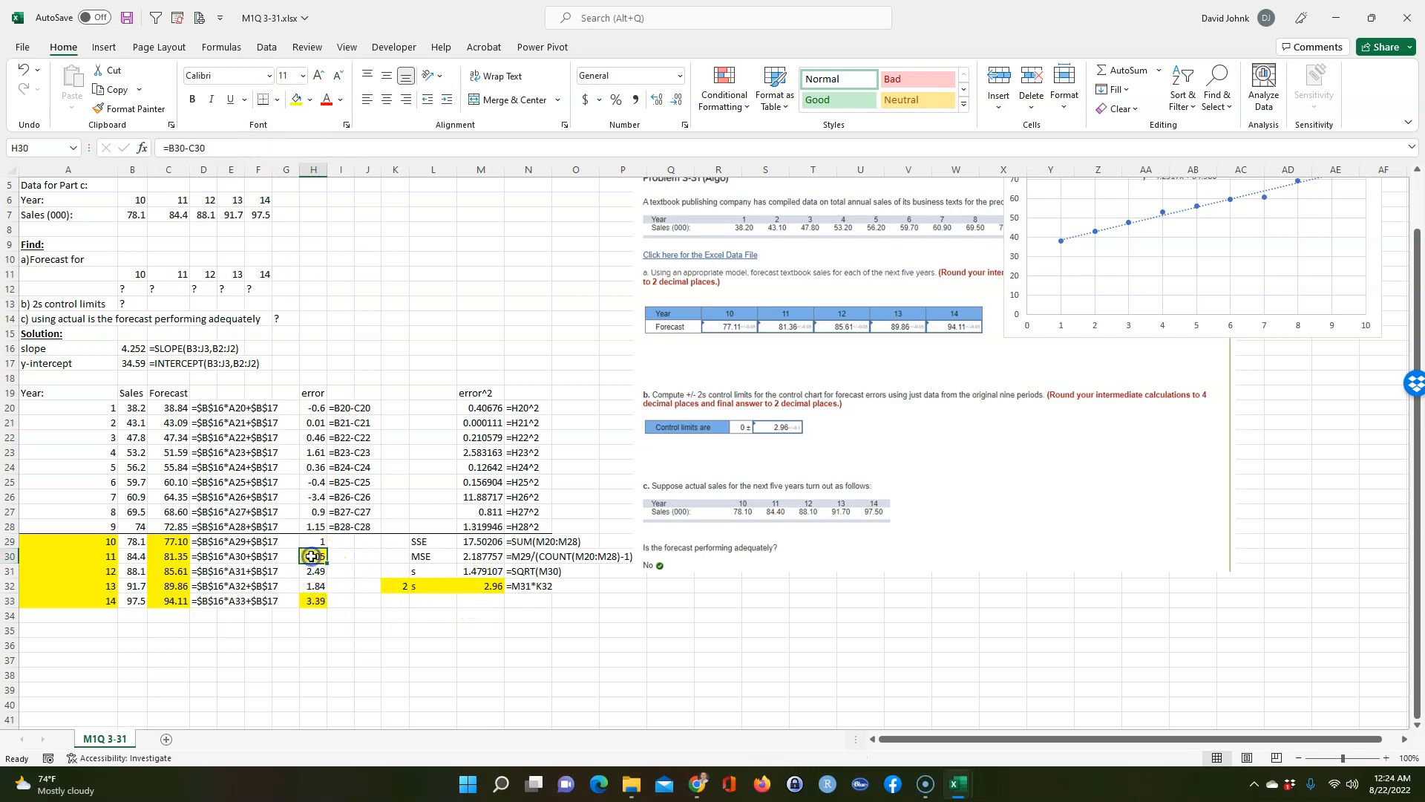
{"action": "left_click", "coordinate": [138, 555]}
{"action": "left_click", "coordinate": [174, 554]}
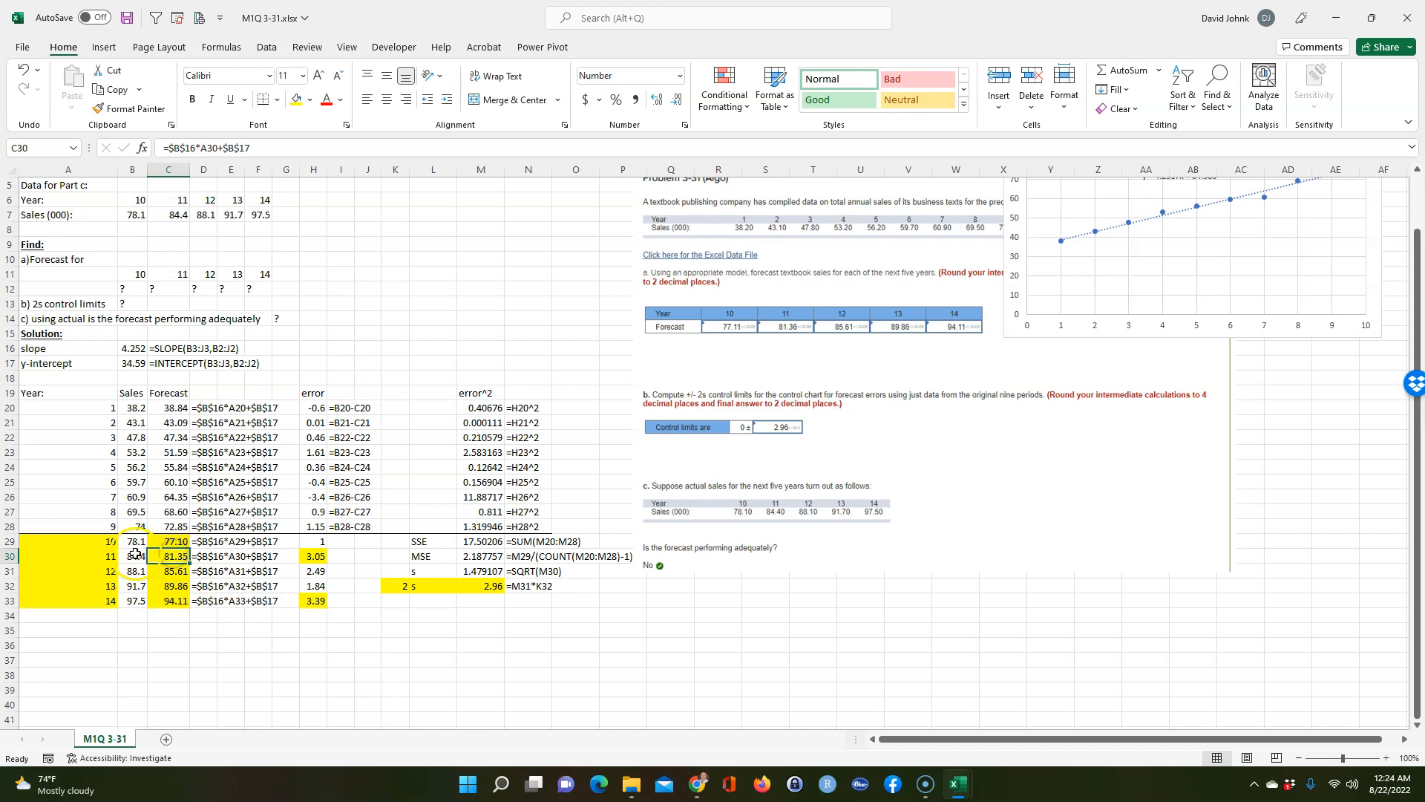
{"action": "left_click", "coordinate": [134, 553]}
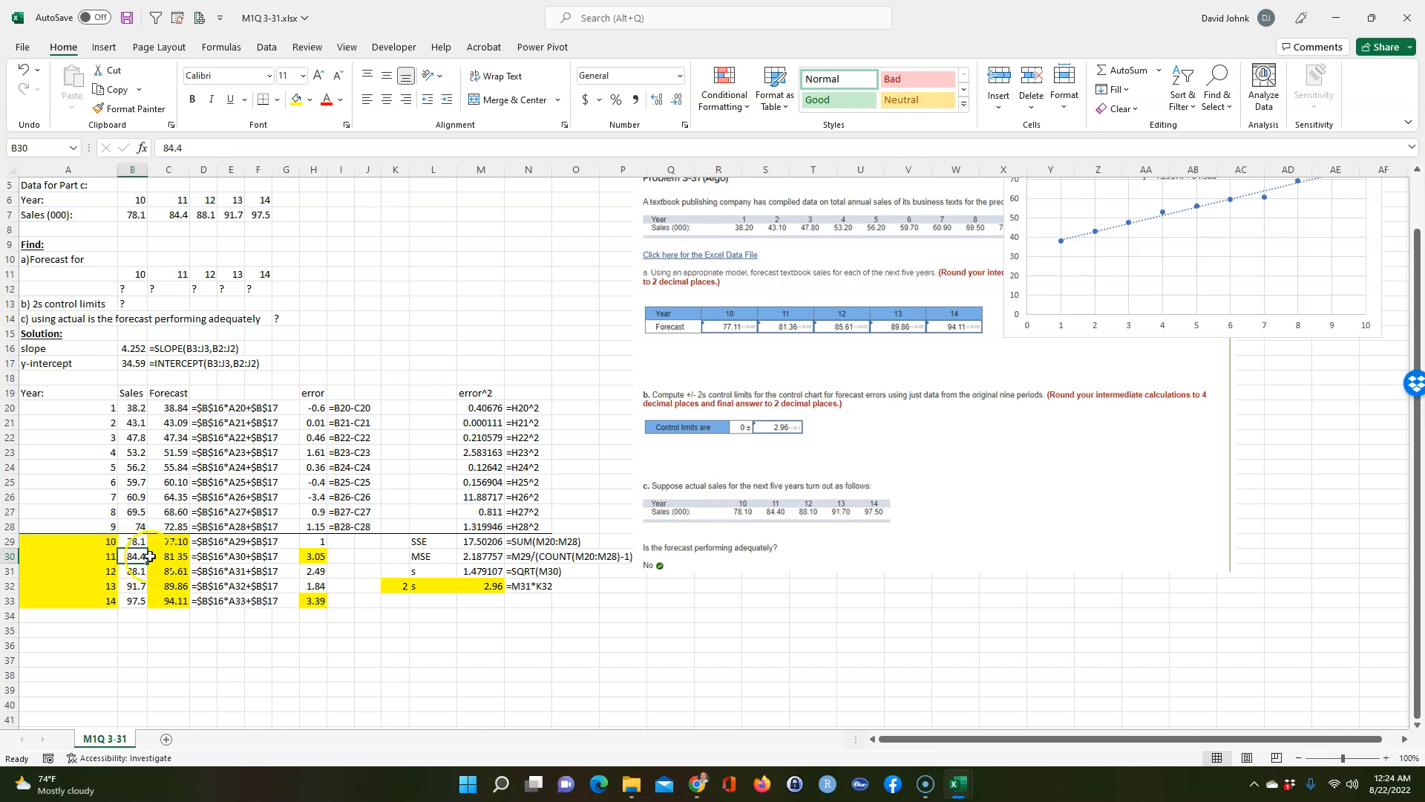
{"action": "left_click", "coordinate": [167, 556]}
{"action": "left_click", "coordinate": [312, 602]}
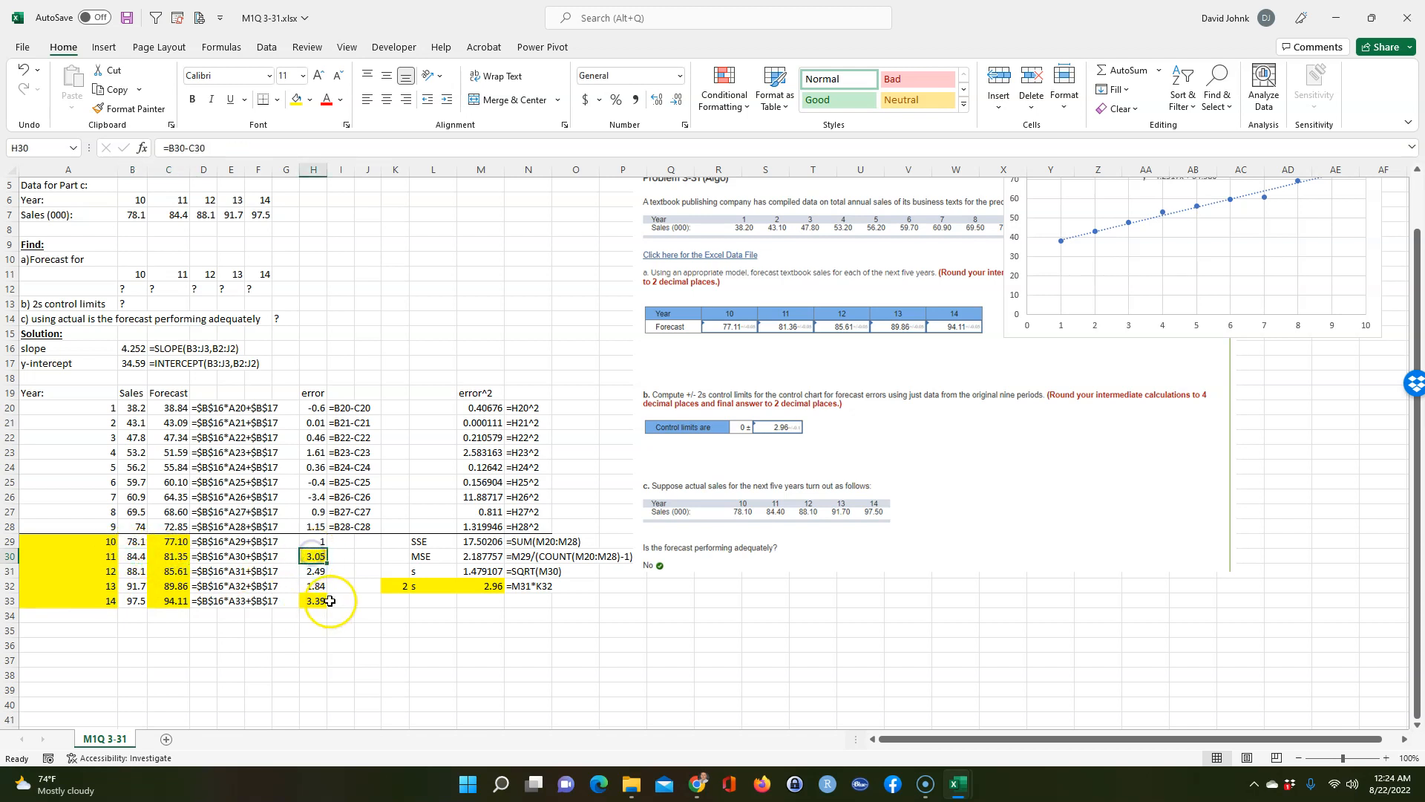
{"action": "left_click", "coordinate": [310, 557]}
Enter the answer "c) no it's not adequate" in A35 and highlight A35:B35 in yellow
{"action": "left_click", "coordinate": [76, 631]}
{"action": "type", "text": "c) no it's not adequate"}
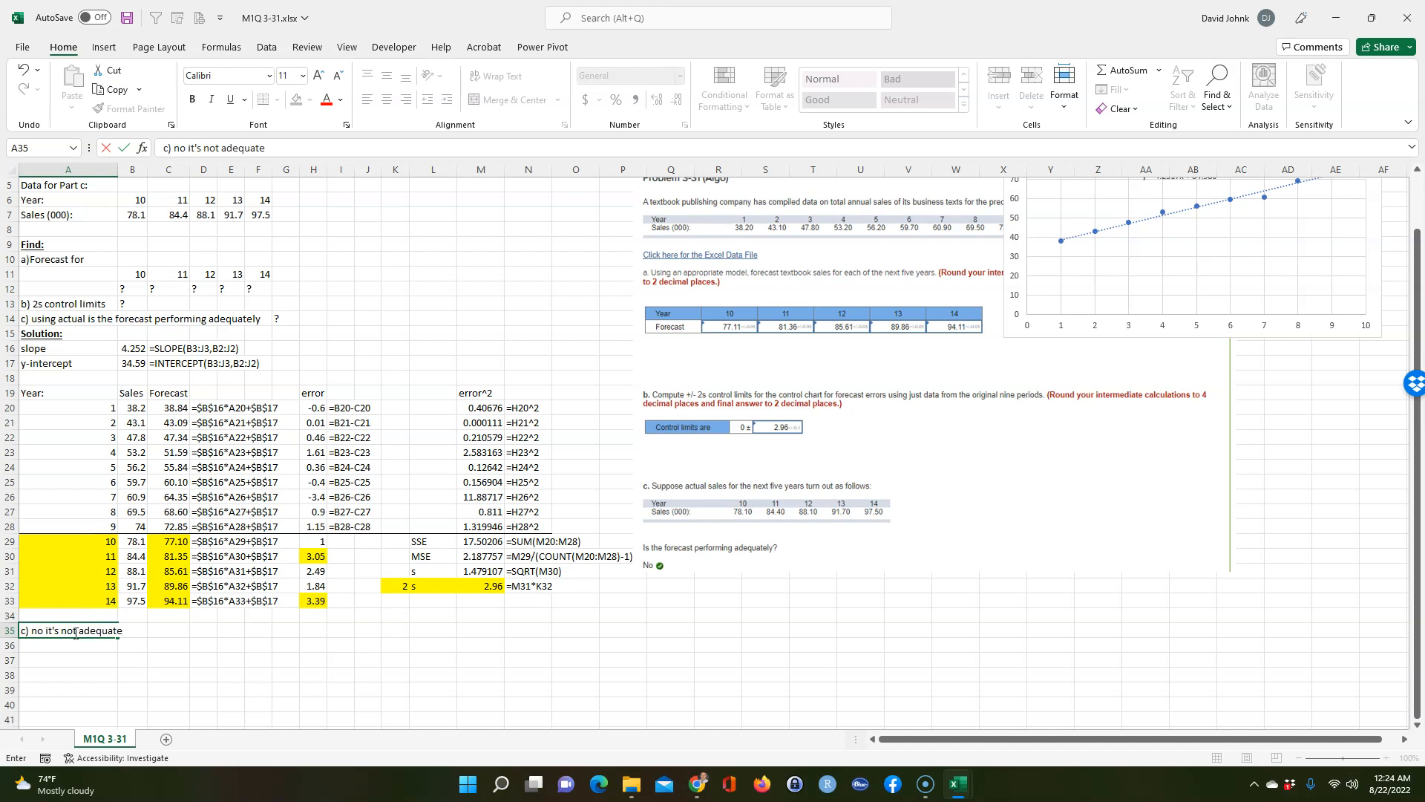
{"action": "key", "text": "Return"}
{"action": "left_click_drag", "start_coordinate": [40, 638], "coordinate": [145, 625]}
{"action": "left_click", "coordinate": [749, 432]}
{"action": "left_click", "coordinate": [296, 99]}
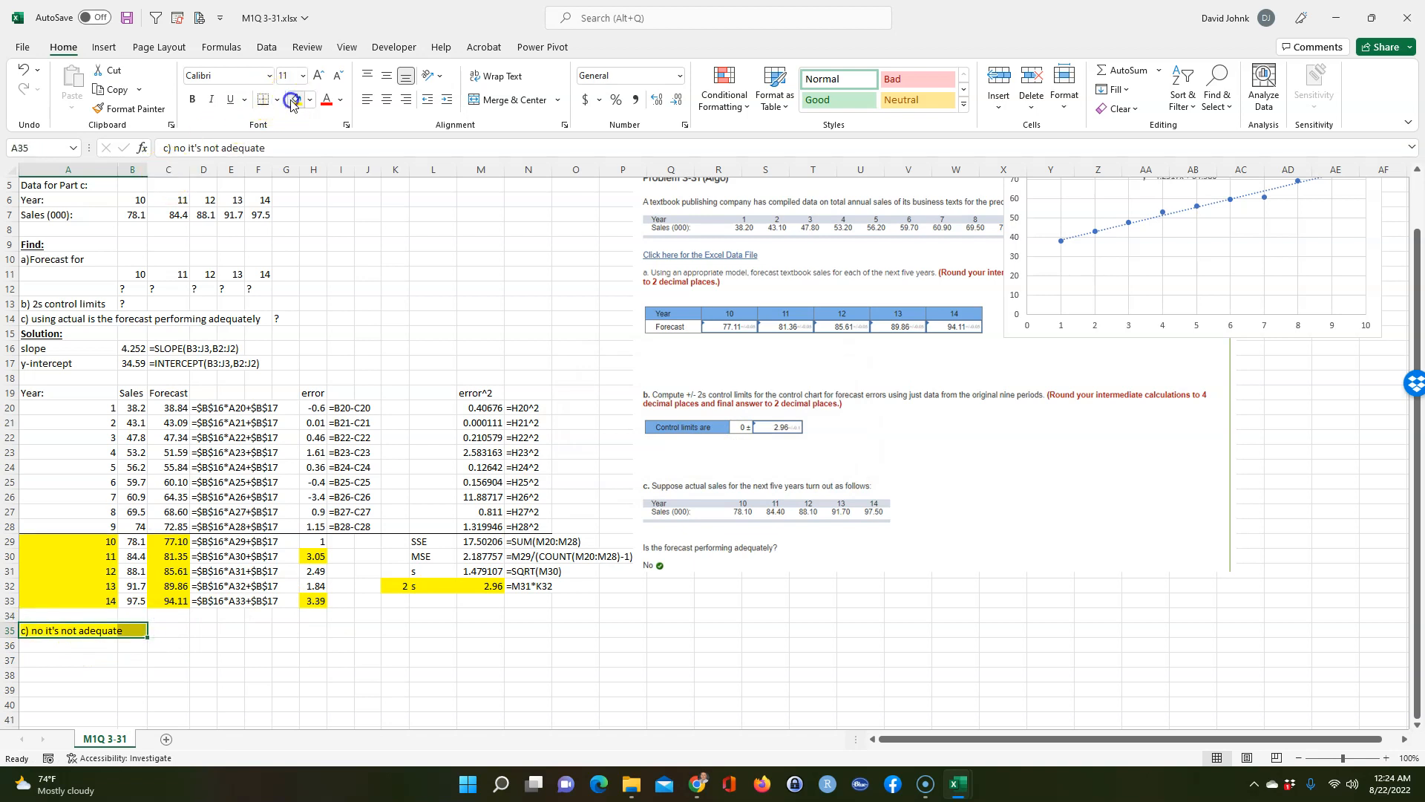
Label the 2s control limit row with "b)" in J32
{"action": "left_click", "coordinate": [363, 584]}
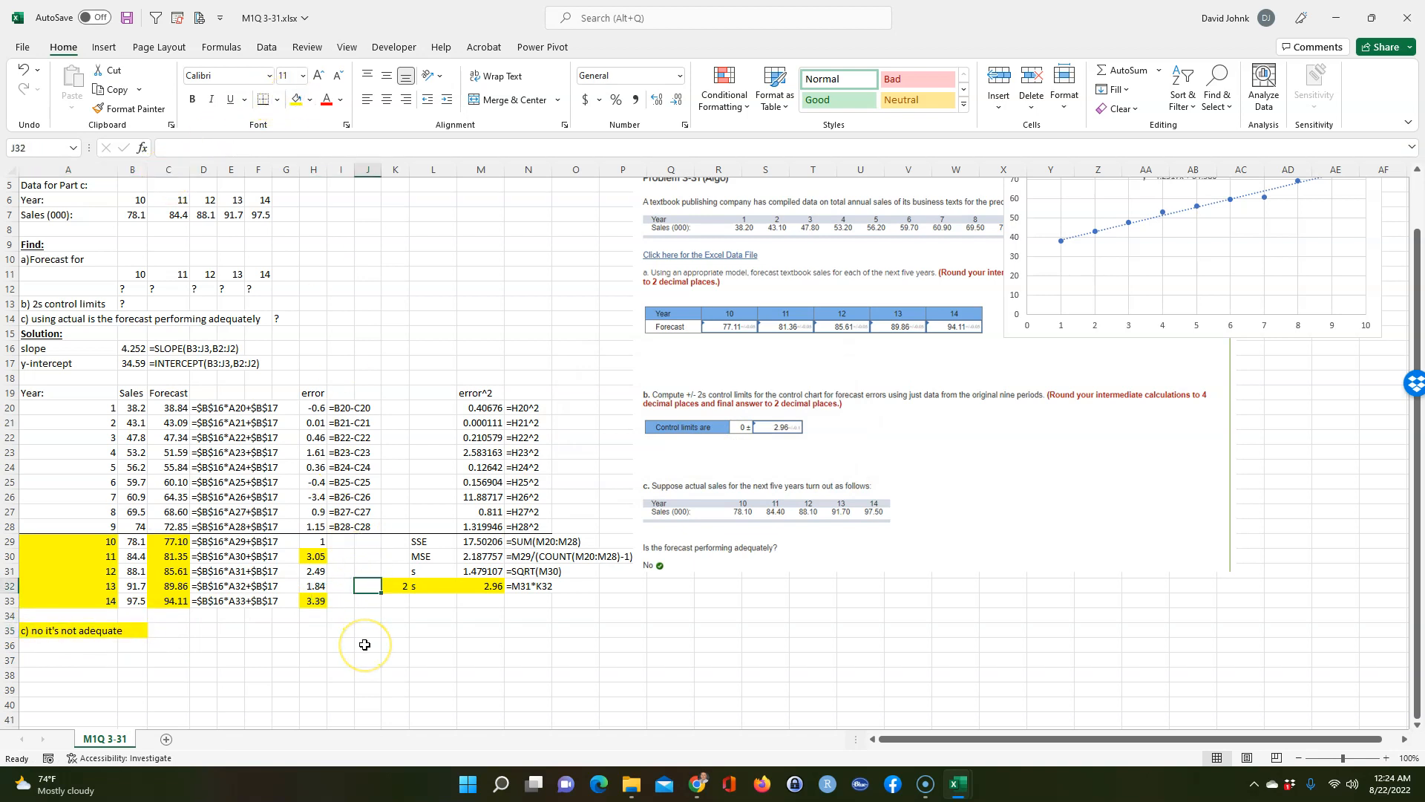
{"action": "type", "text": "b"}
{"action": "left_click", "coordinate": [627, 672]}
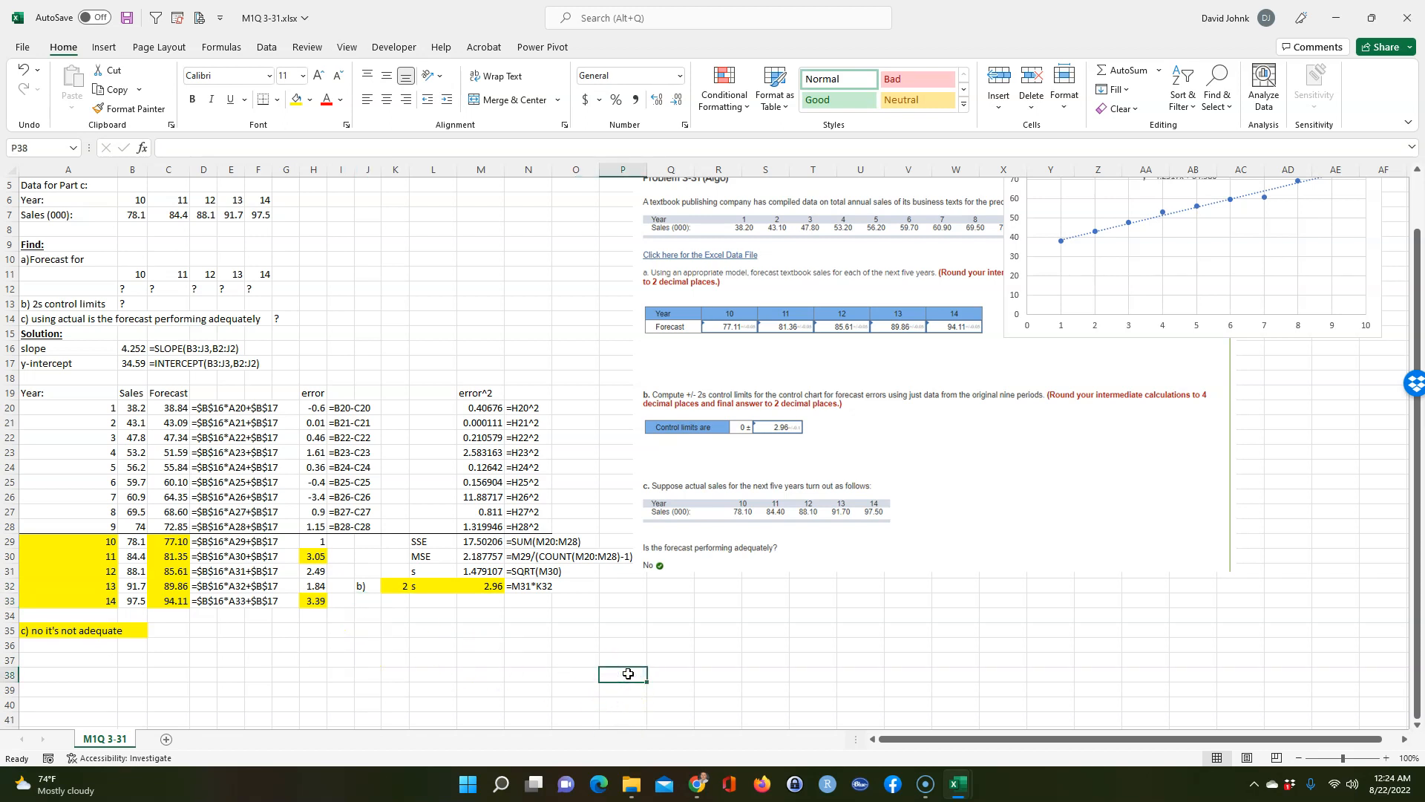
Look up the Regression tool among the Data Analysis tools and leave the list without running it
{"action": "scroll", "coordinate": [628, 672], "scroll_direction": "up", "scroll_amount": 2}
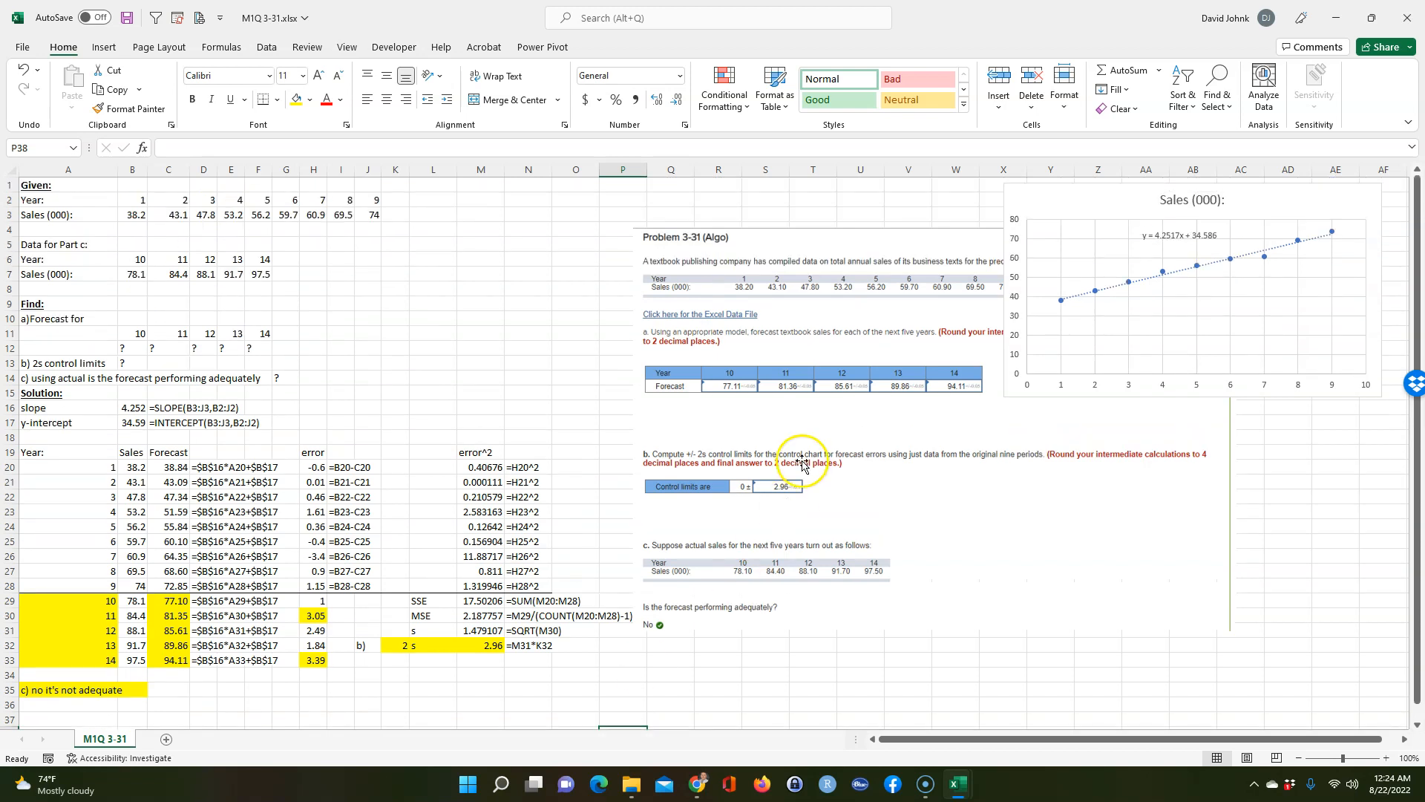
{"action": "mouse_move", "coordinate": [1068, 204]}
{"action": "left_mouse_down"}
{"action": "mouse_move", "coordinate": [776, 241]}
{"action": "mouse_move", "coordinate": [700, 236]}
{"action": "mouse_move", "coordinate": [1044, 200]}
{"action": "left_mouse_up"}
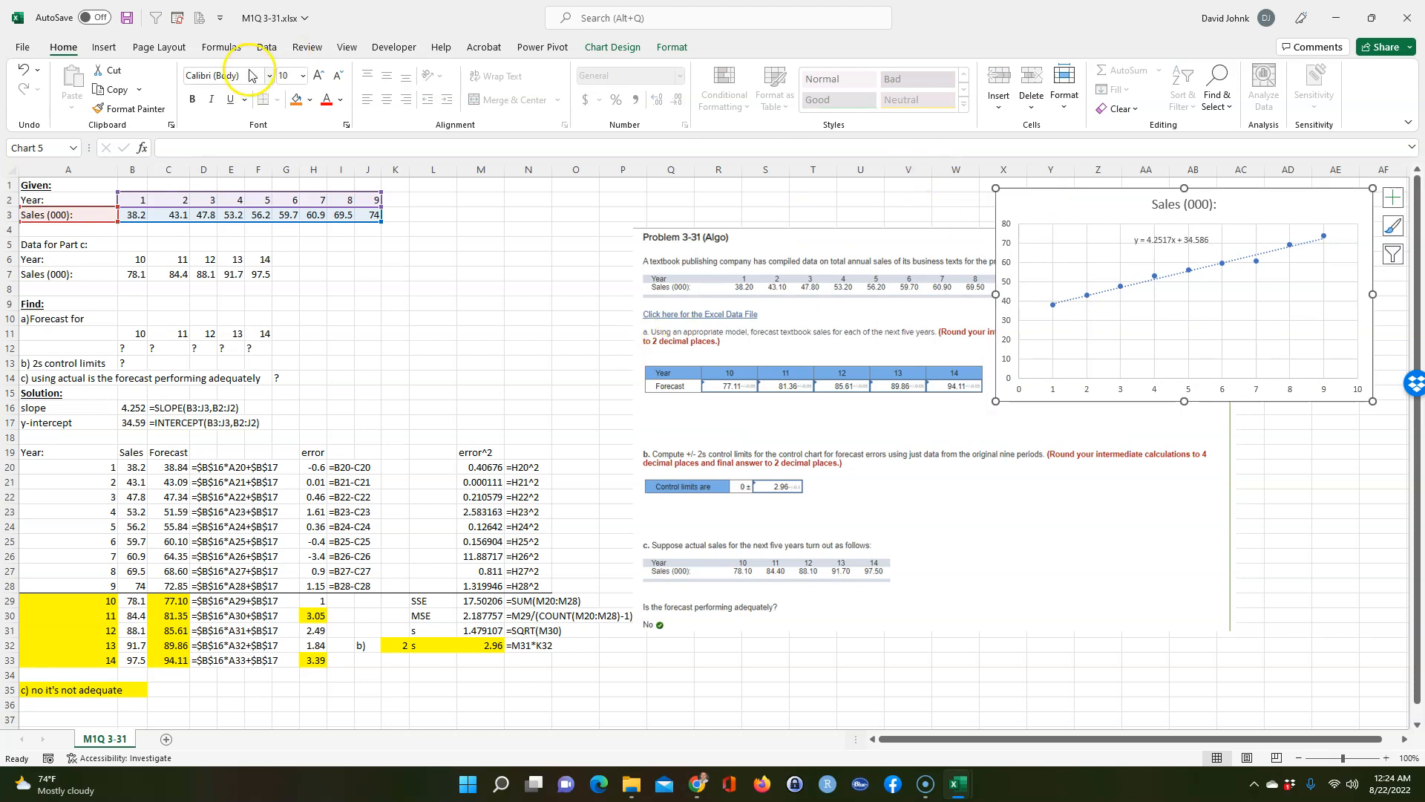
{"action": "left_click", "coordinate": [268, 50]}
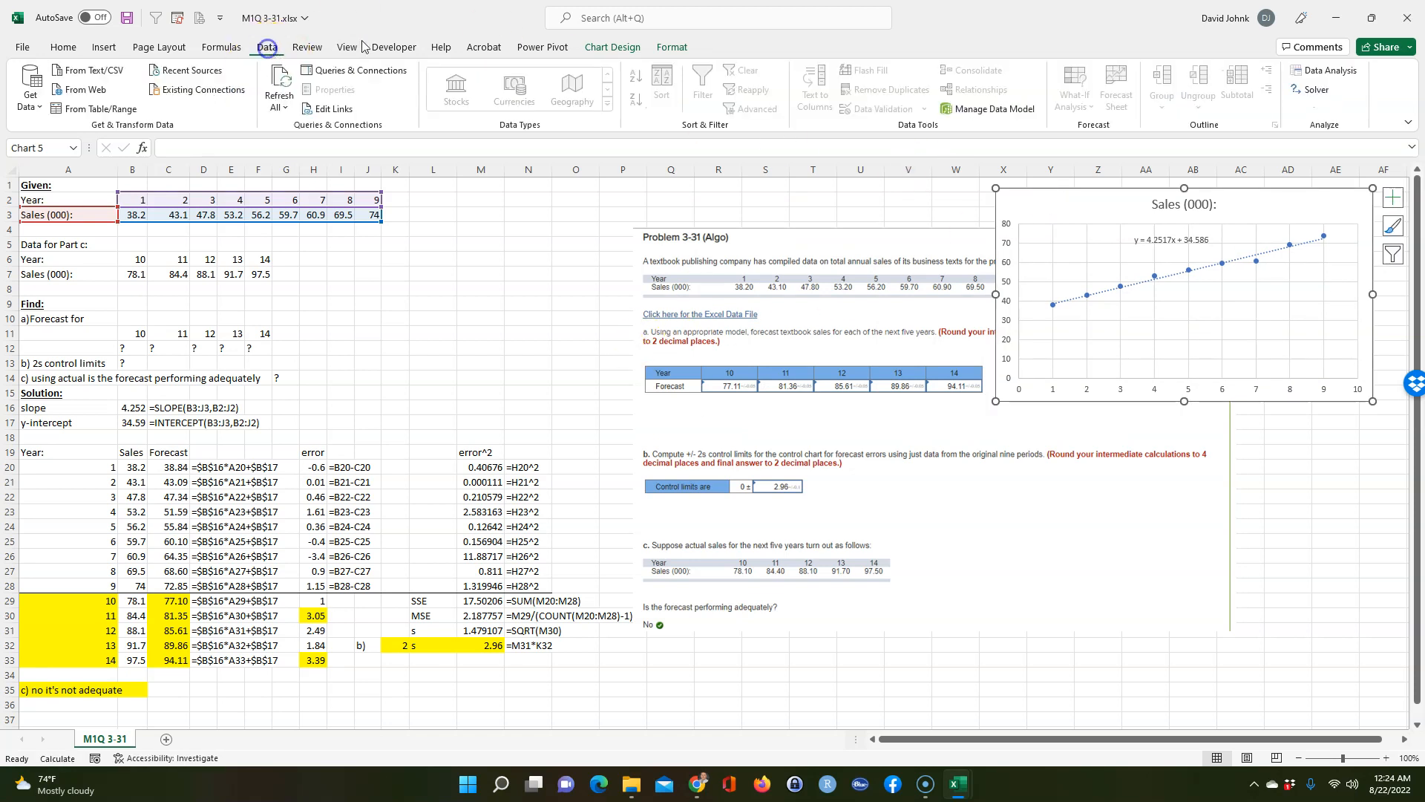
{"action": "left_click", "coordinate": [1328, 71]}
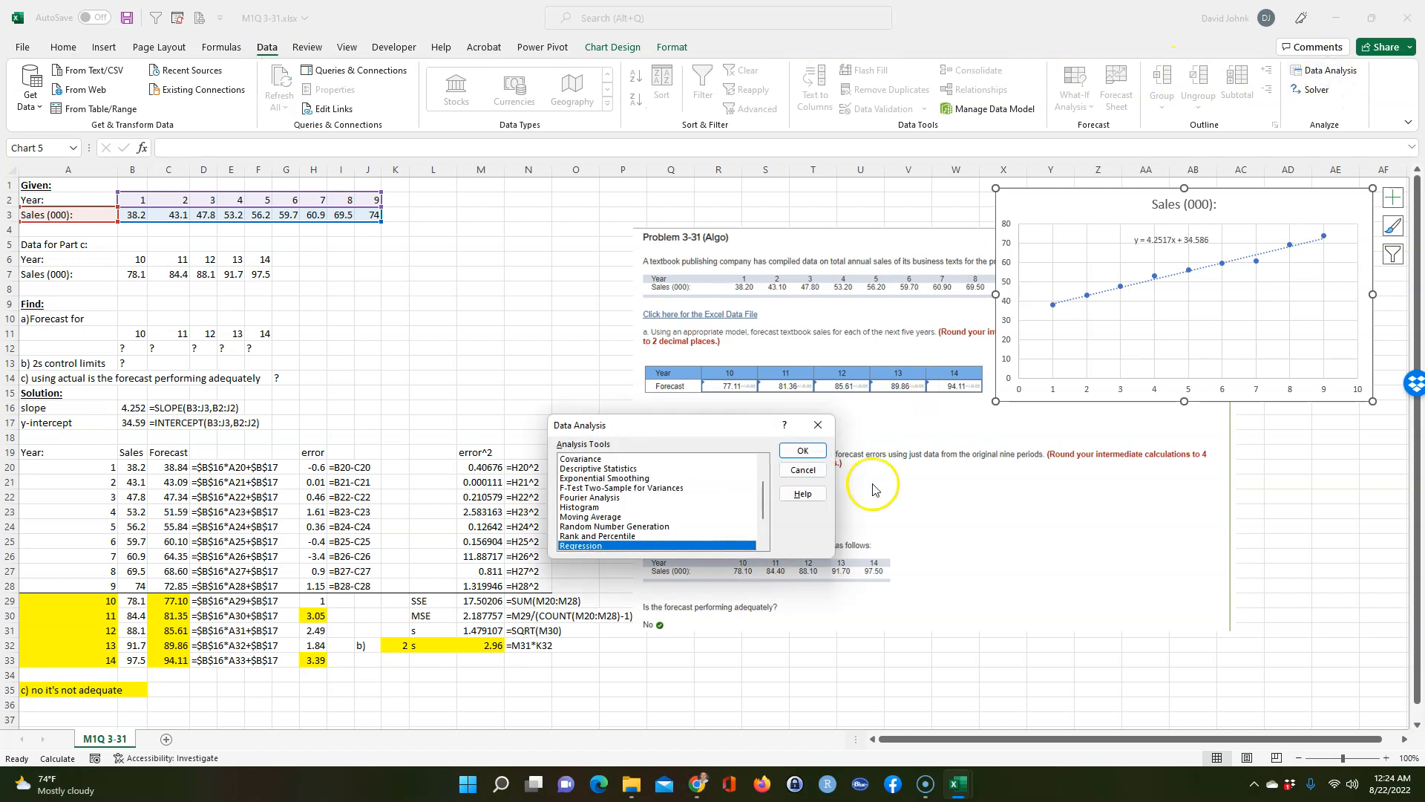
{"action": "left_click", "coordinate": [762, 534]}
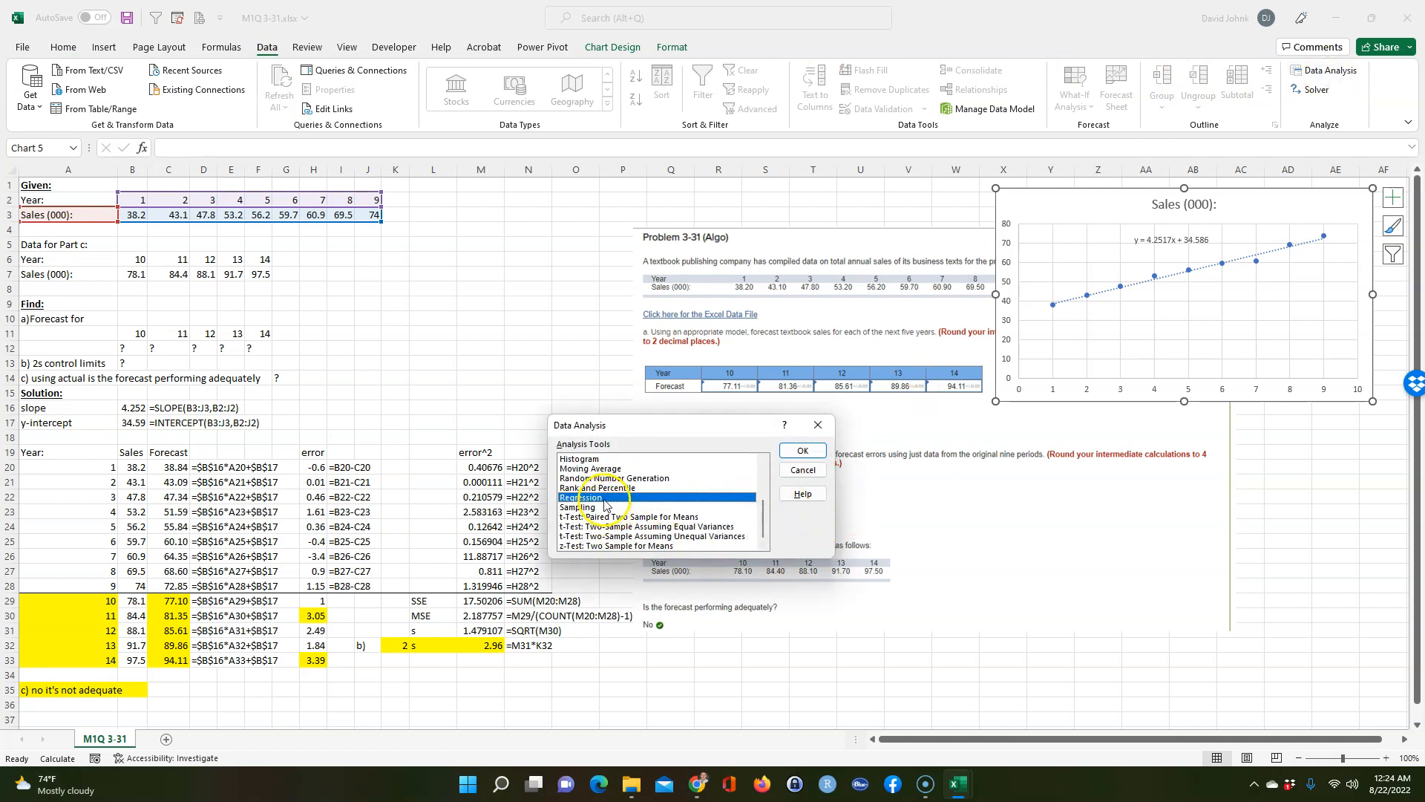
{"action": "left_click", "coordinate": [805, 474]}
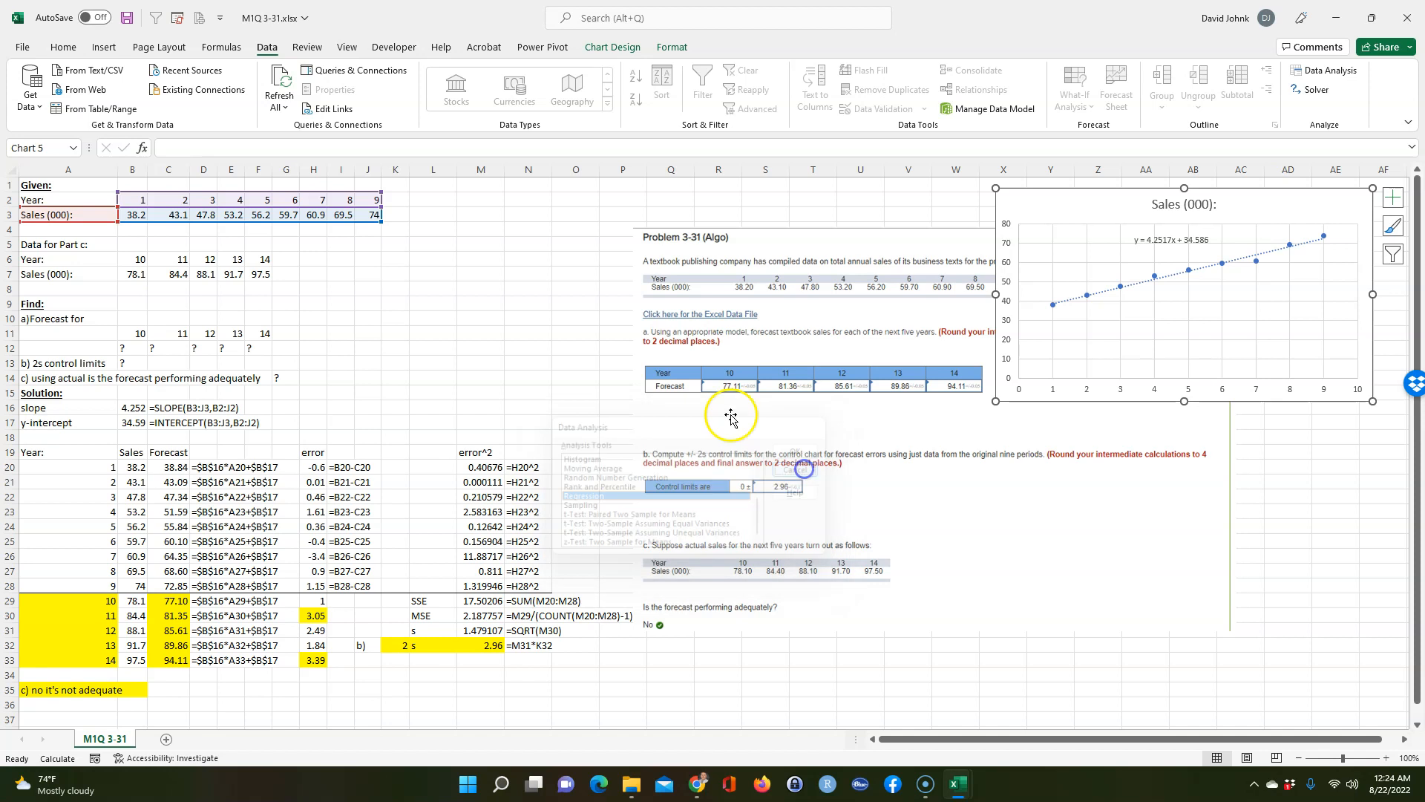
Review the year 10–14 forecasts and actual sales, and move the sales chart below the problem's control limits instructions, clear of the forecast table
{"action": "left_click_drag", "start_coordinate": [1019, 211], "coordinate": [484, 219]}
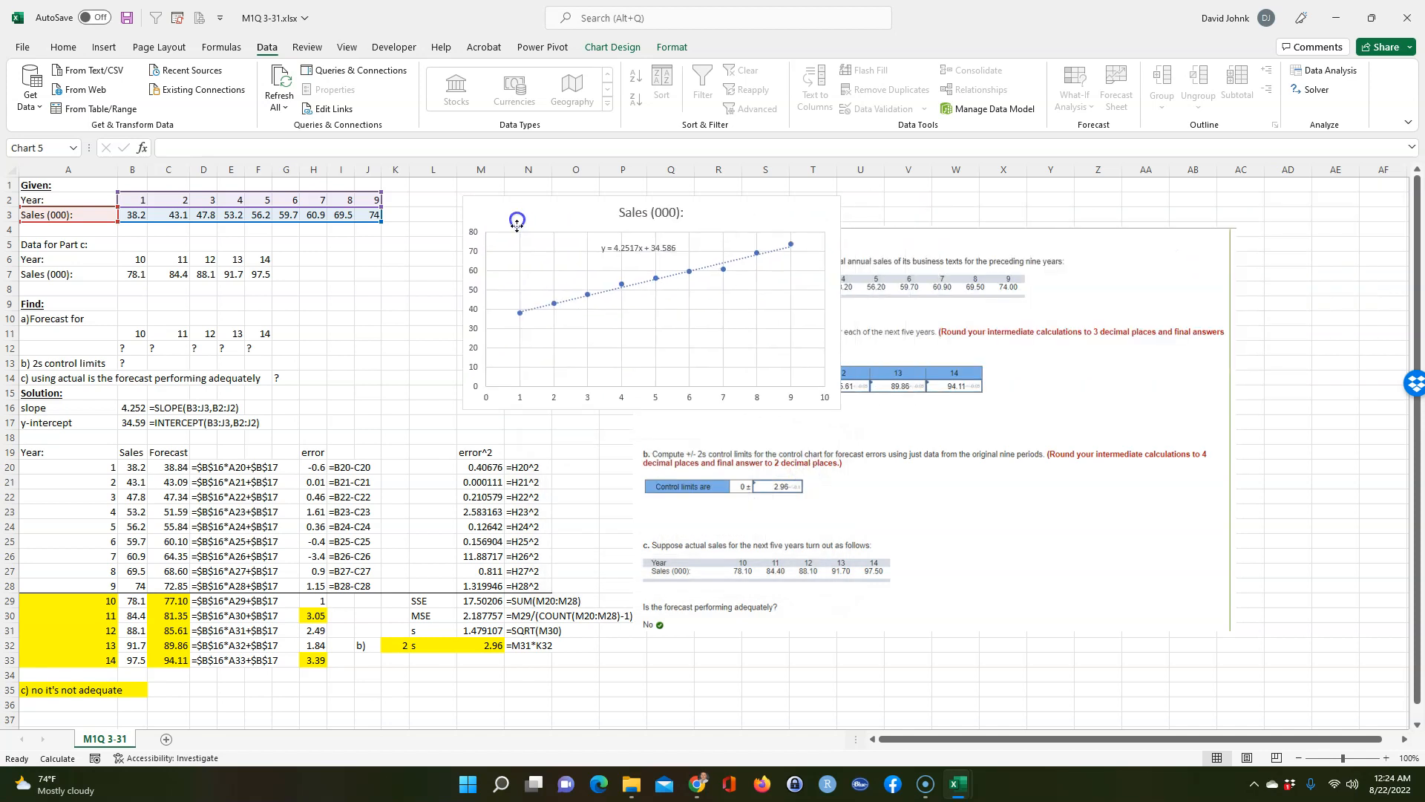
{"action": "left_click", "coordinate": [382, 306]}
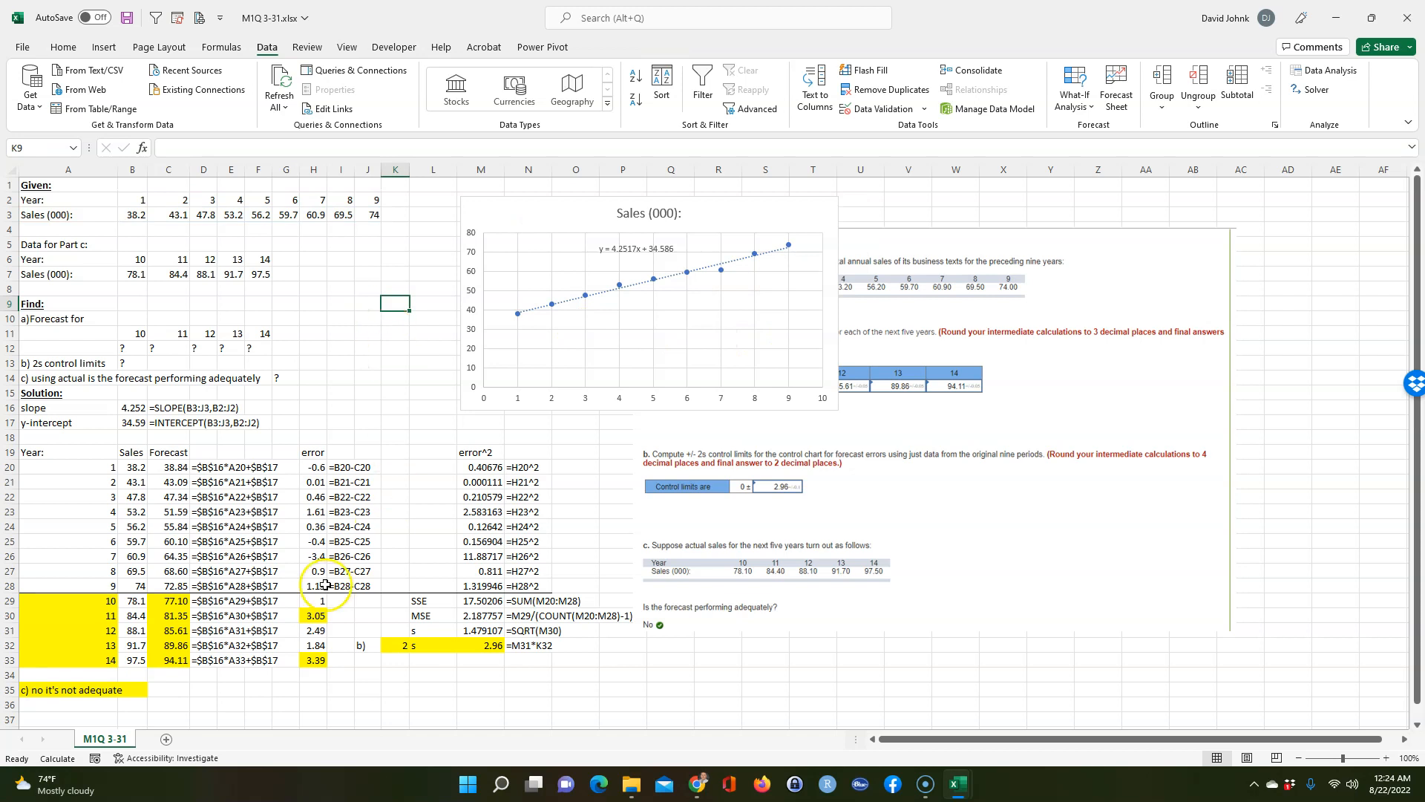
{"action": "left_click_drag", "start_coordinate": [161, 603], "coordinate": [168, 659]}
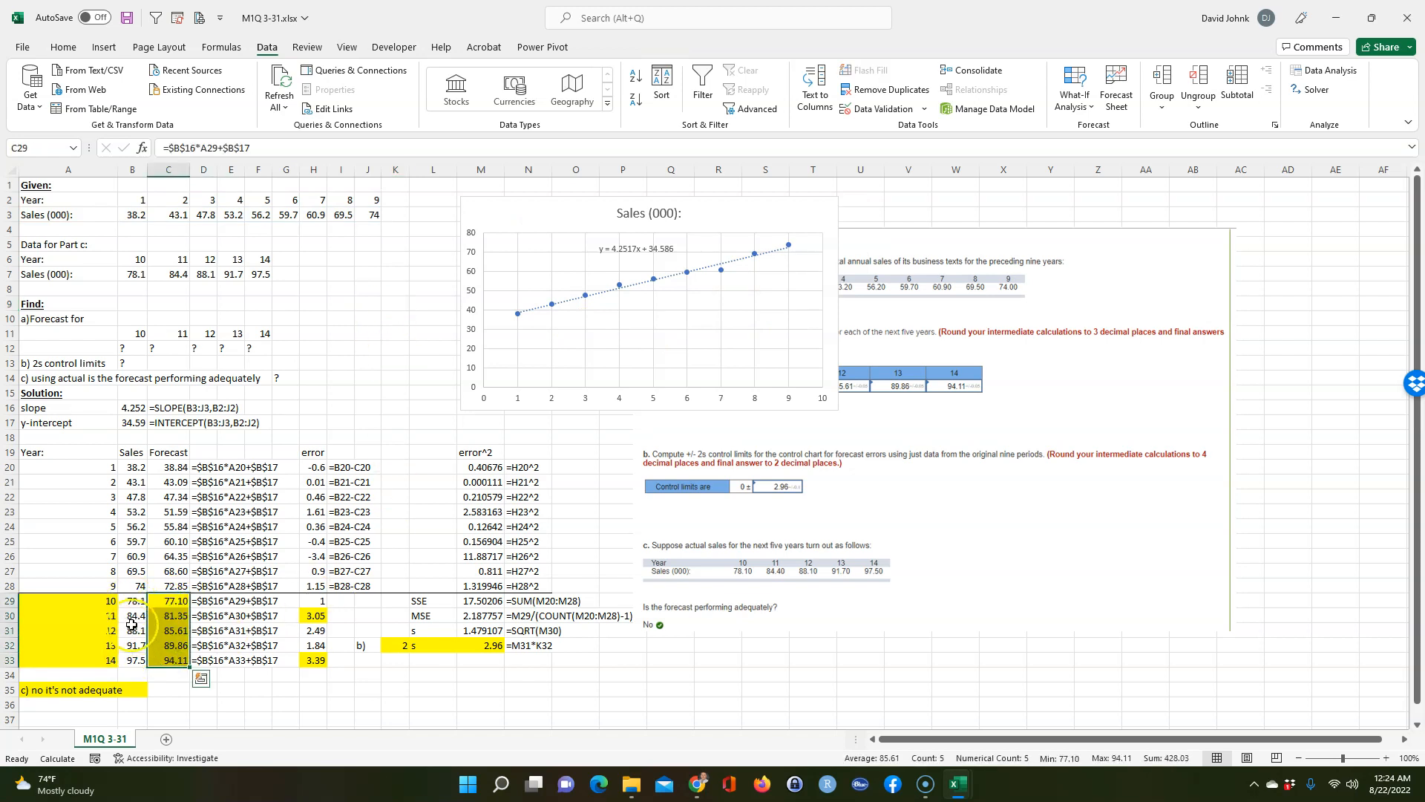
{"action": "left_click_drag", "start_coordinate": [131, 602], "coordinate": [127, 655]}
{"action": "left_click", "coordinate": [427, 702]}
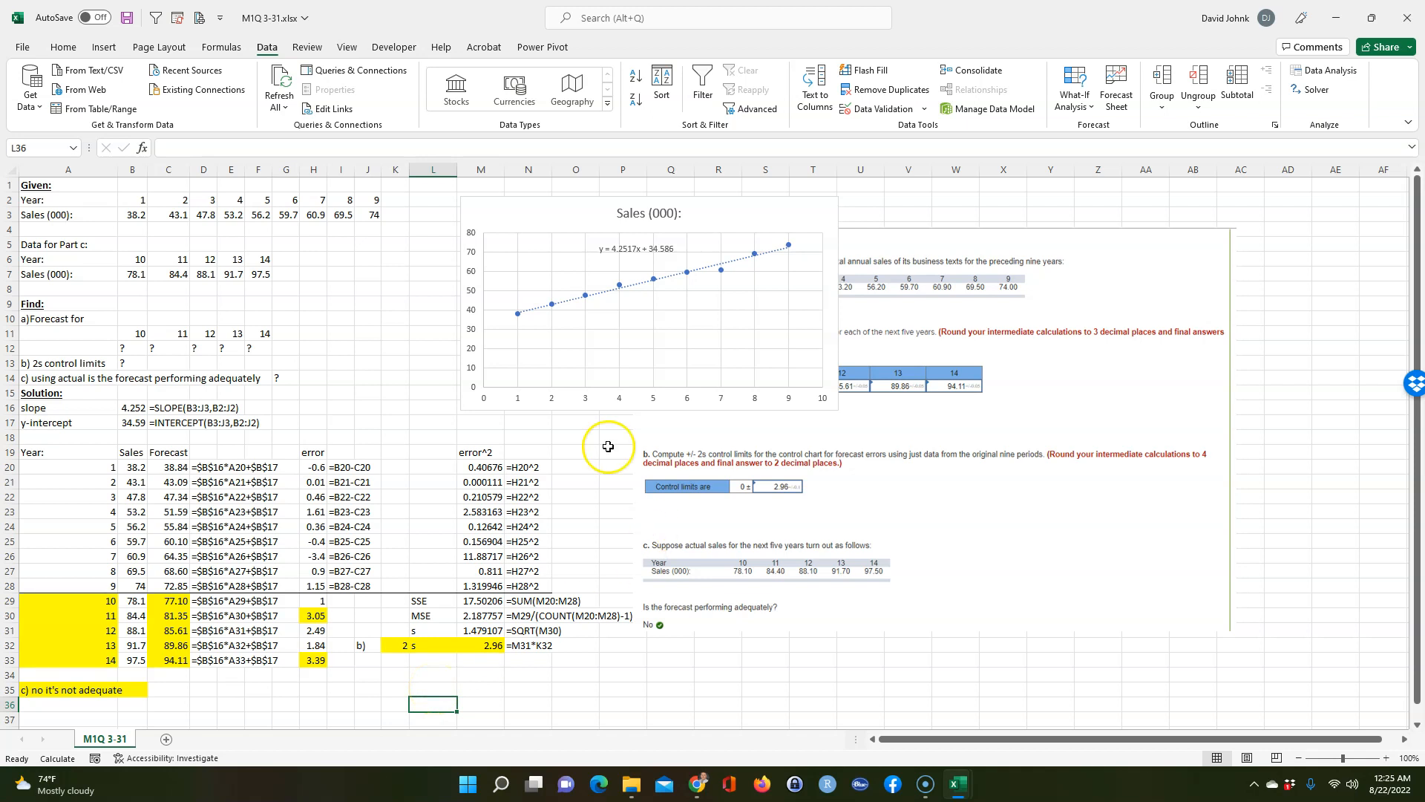
{"action": "left_click_drag", "start_coordinate": [530, 226], "coordinate": [986, 503]}
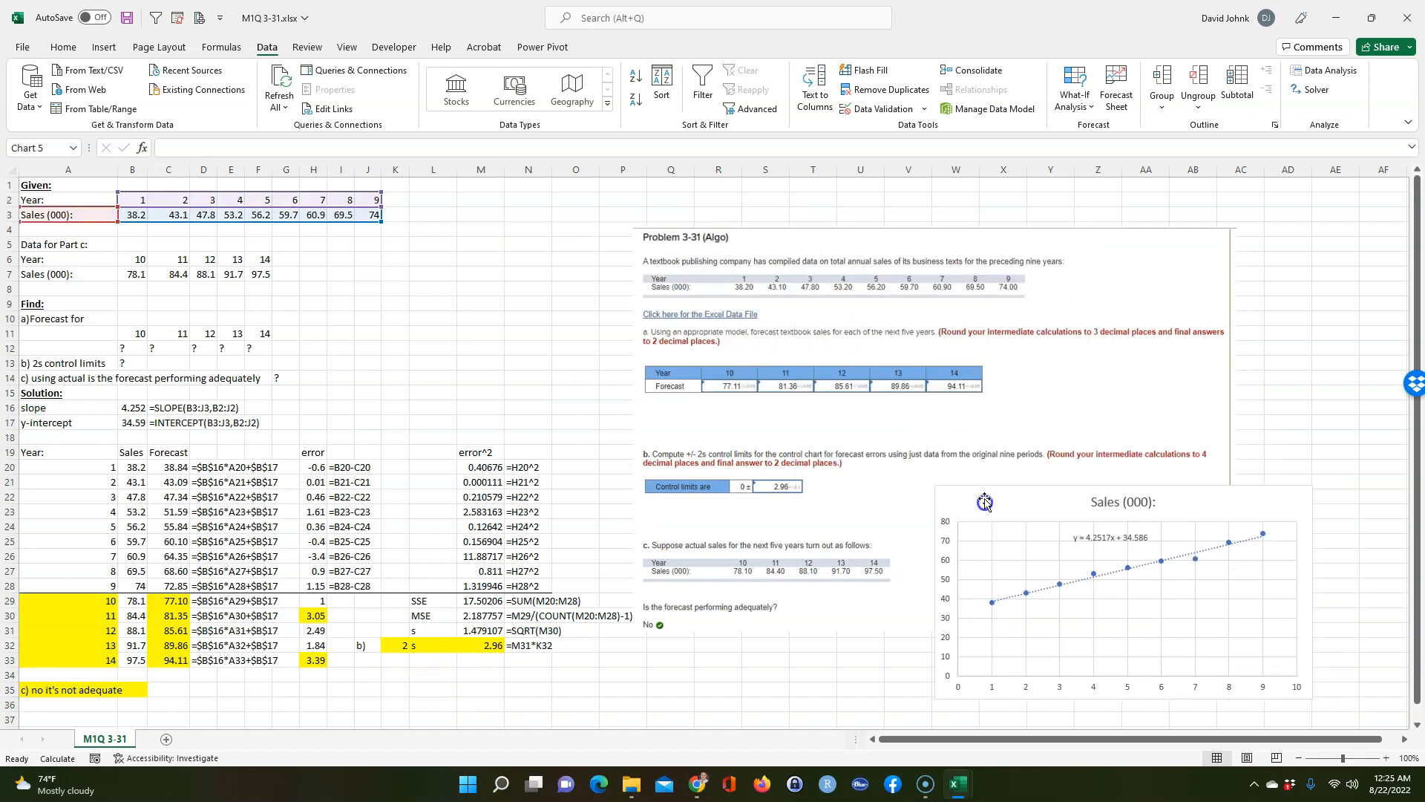